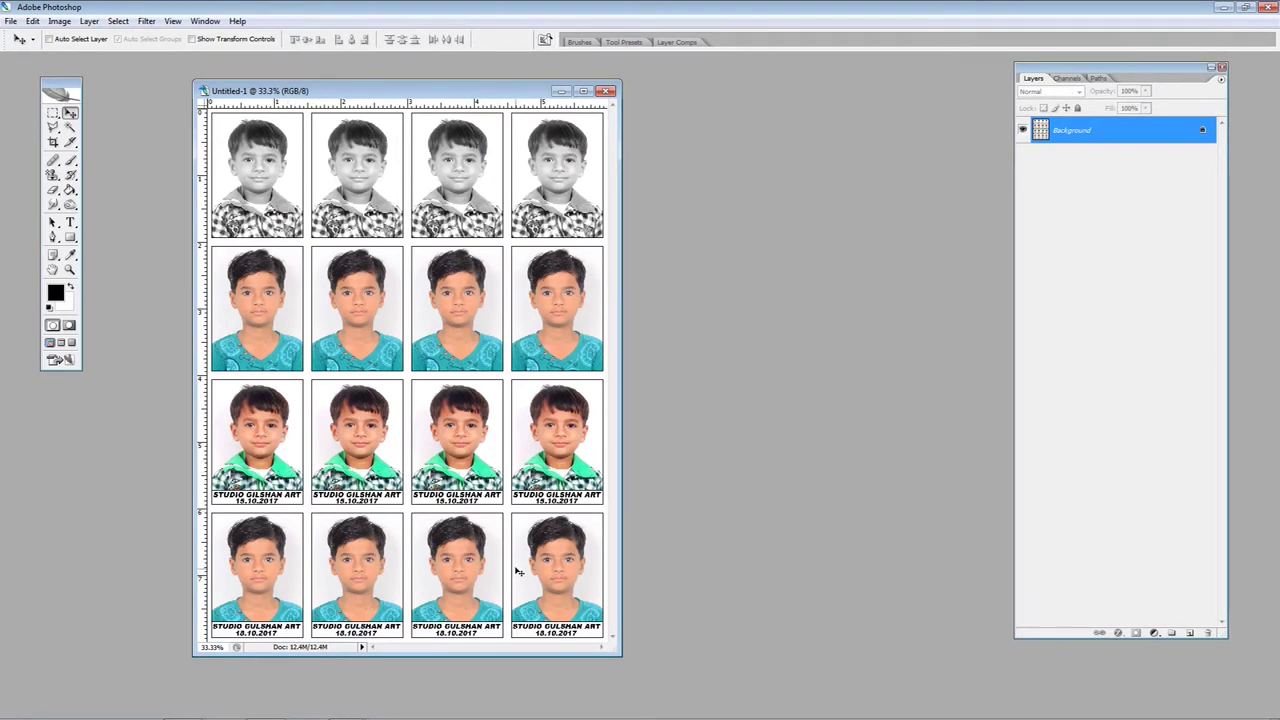
Review the sample sheet of mixed passport photos and the viewer comments on the YouTube comments page
{"action": "left_click_drag", "start_coordinate": [428, 92], "coordinate": [423, 80]}
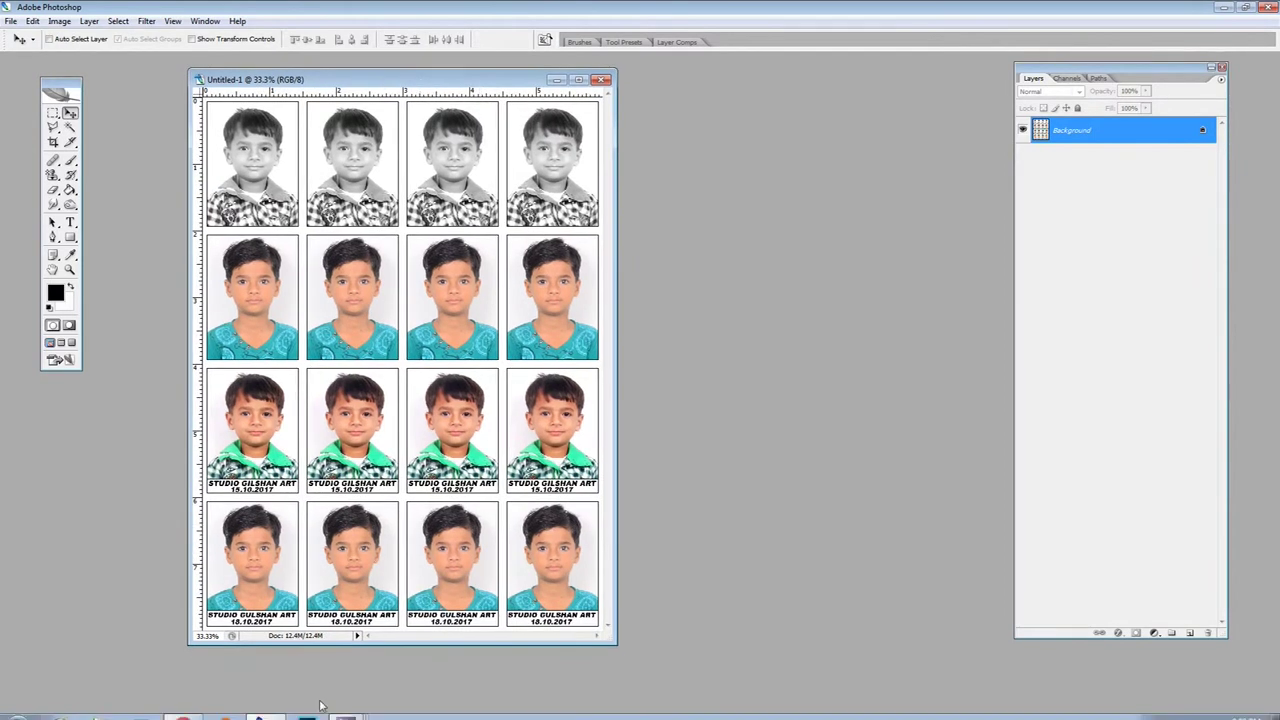
{"action": "left_click", "coordinate": [182, 707]}
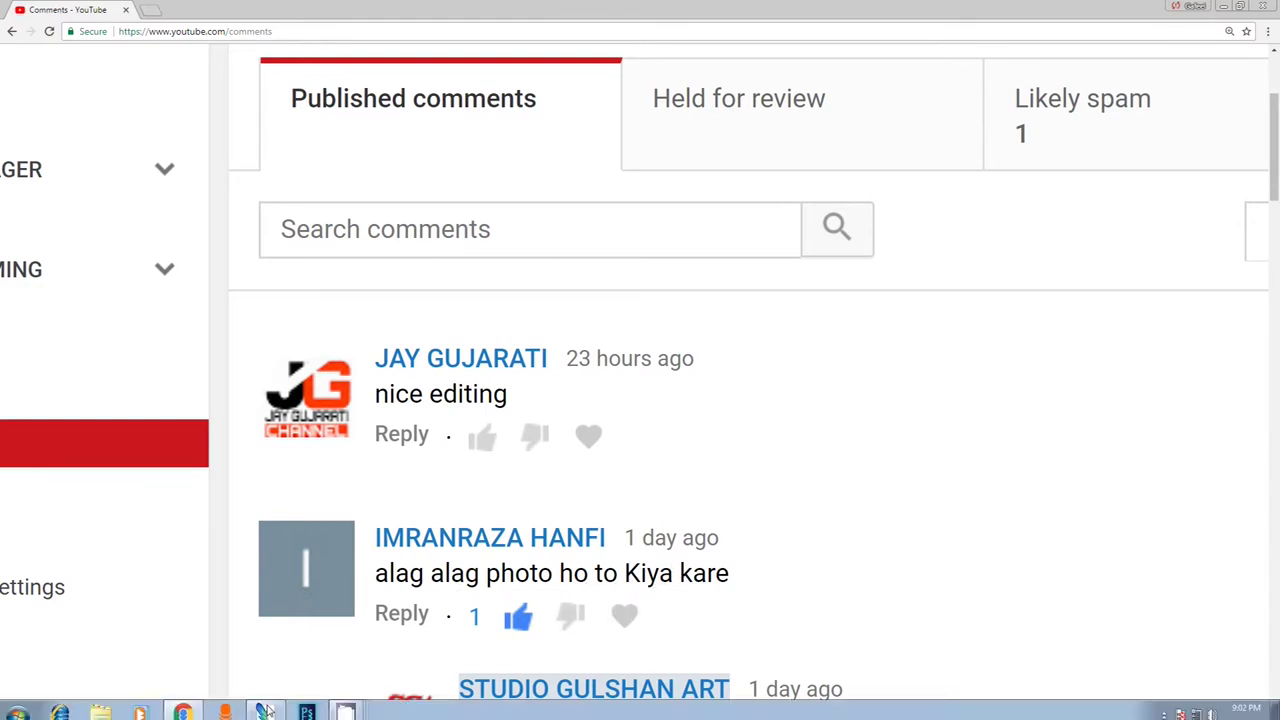
{"action": "left_click", "coordinate": [265, 708]}
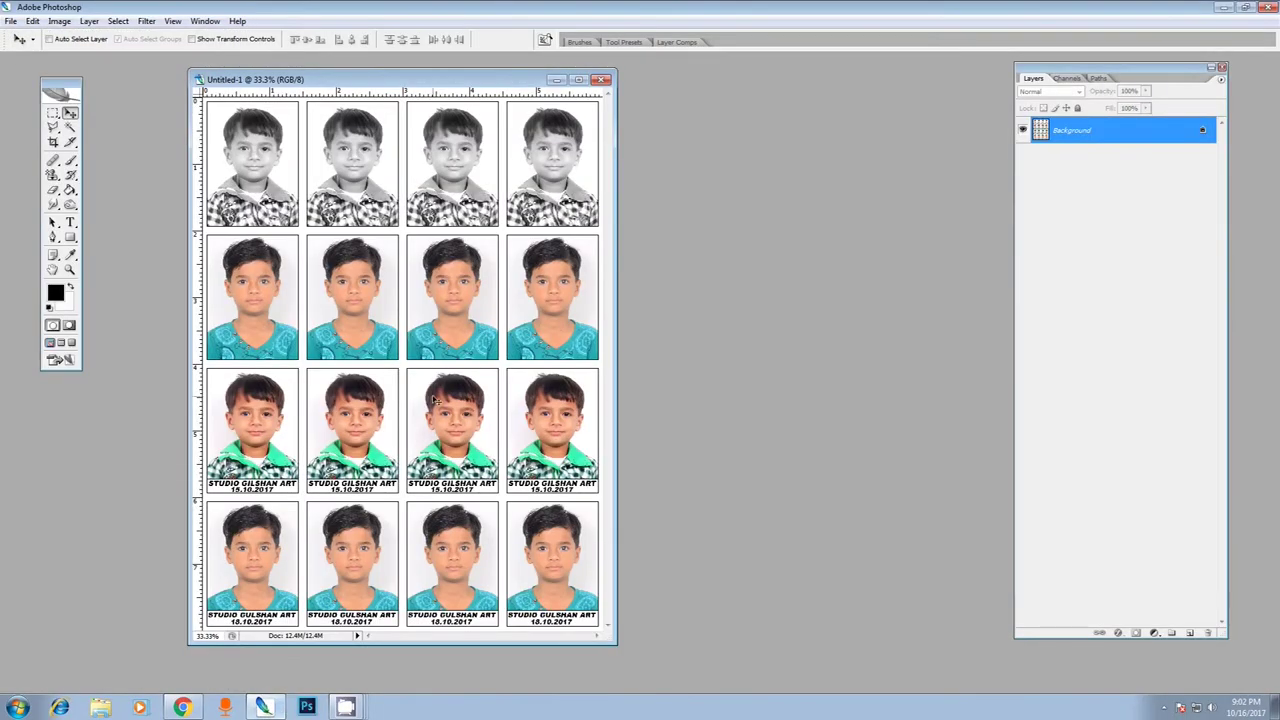
{"action": "left_click_drag", "start_coordinate": [444, 80], "coordinate": [458, 79]}
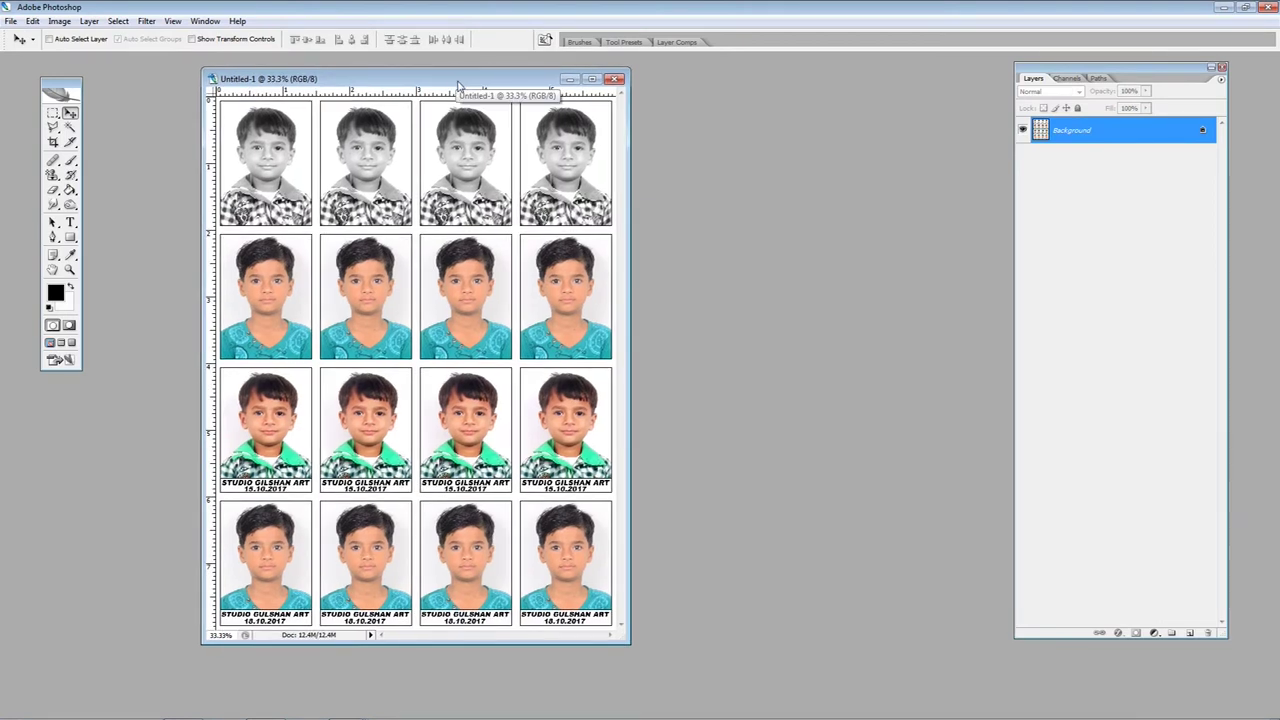
{"action": "left_click_drag", "start_coordinate": [458, 84], "coordinate": [463, 89]}
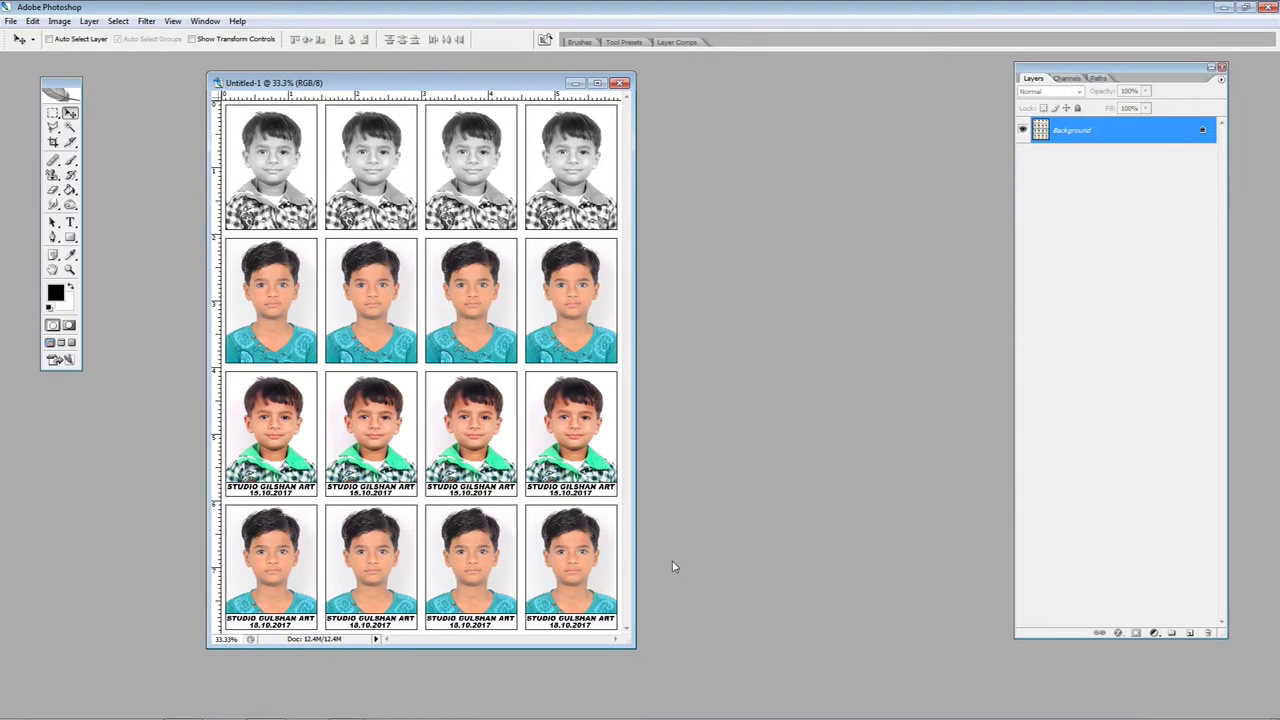
{"action": "left_click_drag", "start_coordinate": [633, 646], "coordinate": [644, 653]}
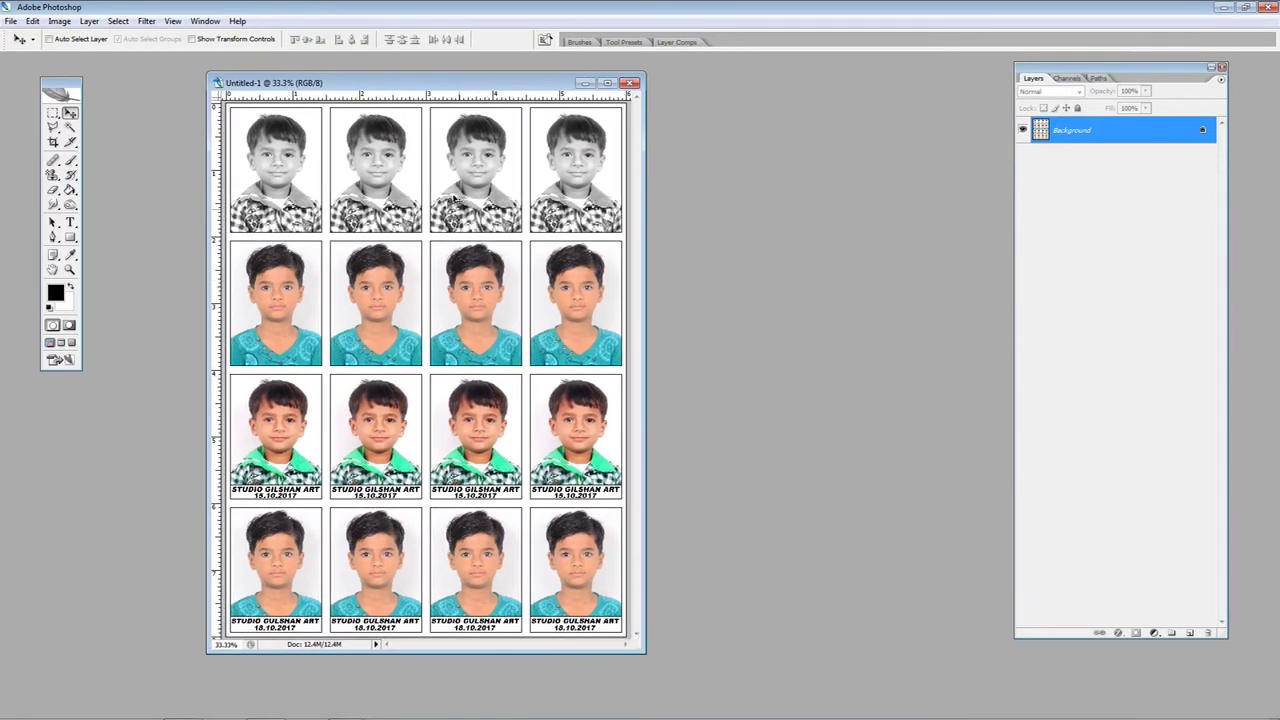
{"action": "left_click_drag", "start_coordinate": [384, 84], "coordinate": [345, 101]}
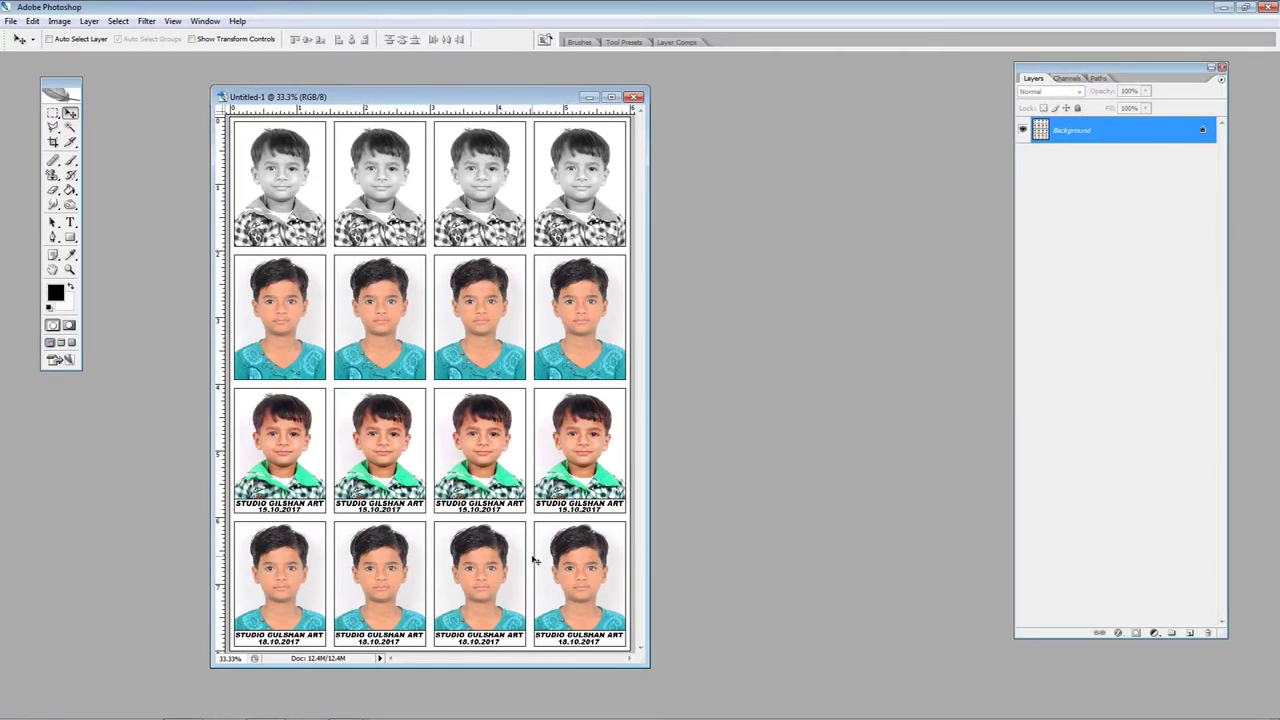
{"action": "left_click_drag", "start_coordinate": [428, 98], "coordinate": [424, 83]}
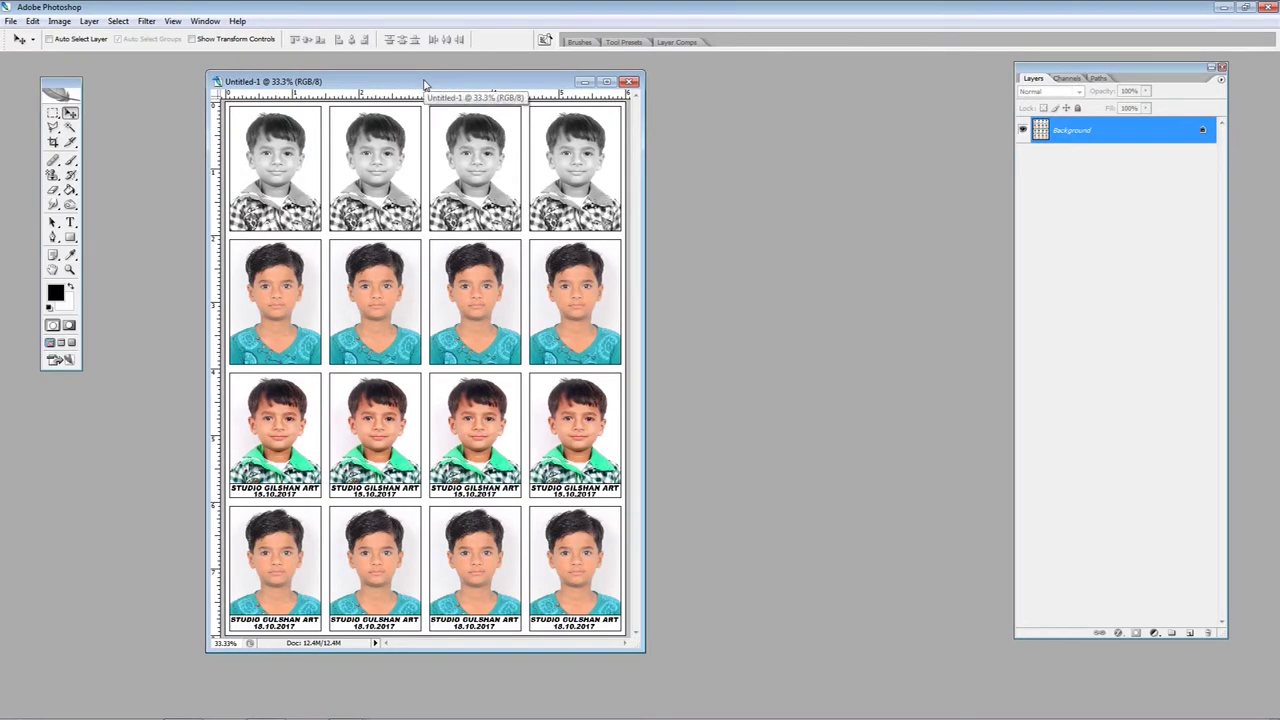
{"action": "left_click_drag", "start_coordinate": [424, 83], "coordinate": [450, 108]}
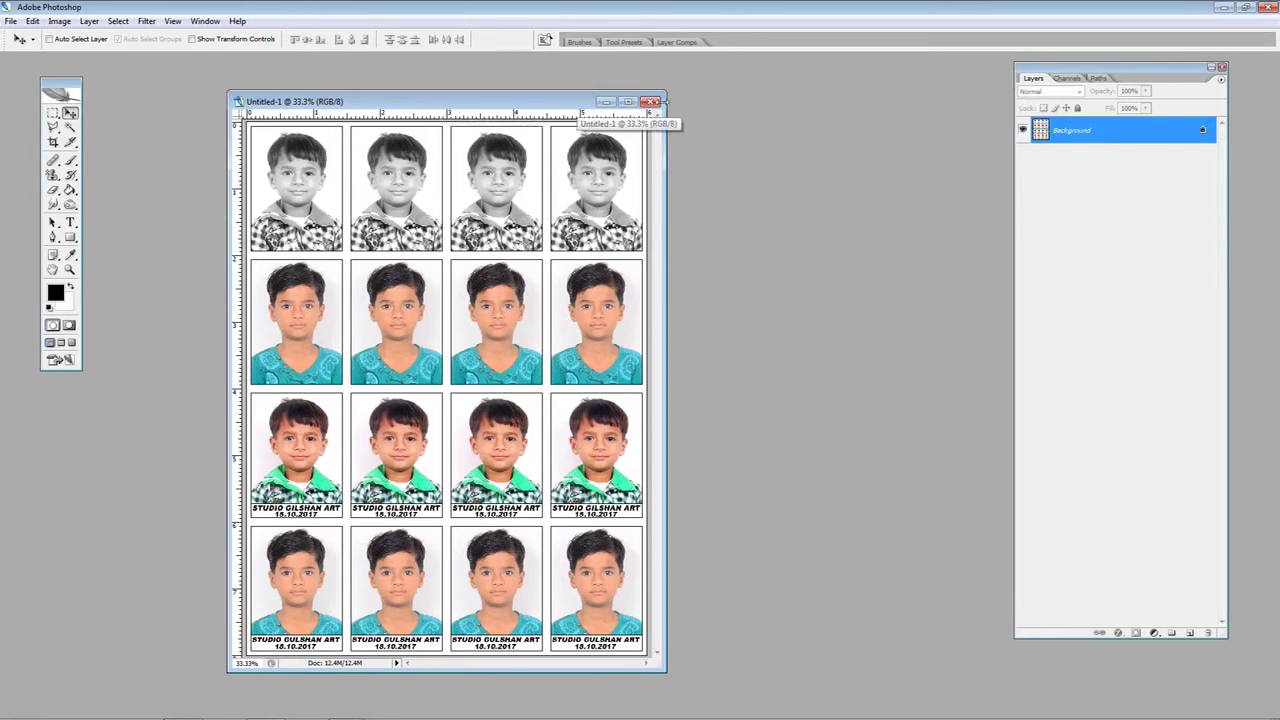
Close the untitled photo sheet without saving and open sssss.jpg and sssss 222.jpg from the MEHFOOJ folder
{"action": "left_click", "coordinate": [651, 103]}
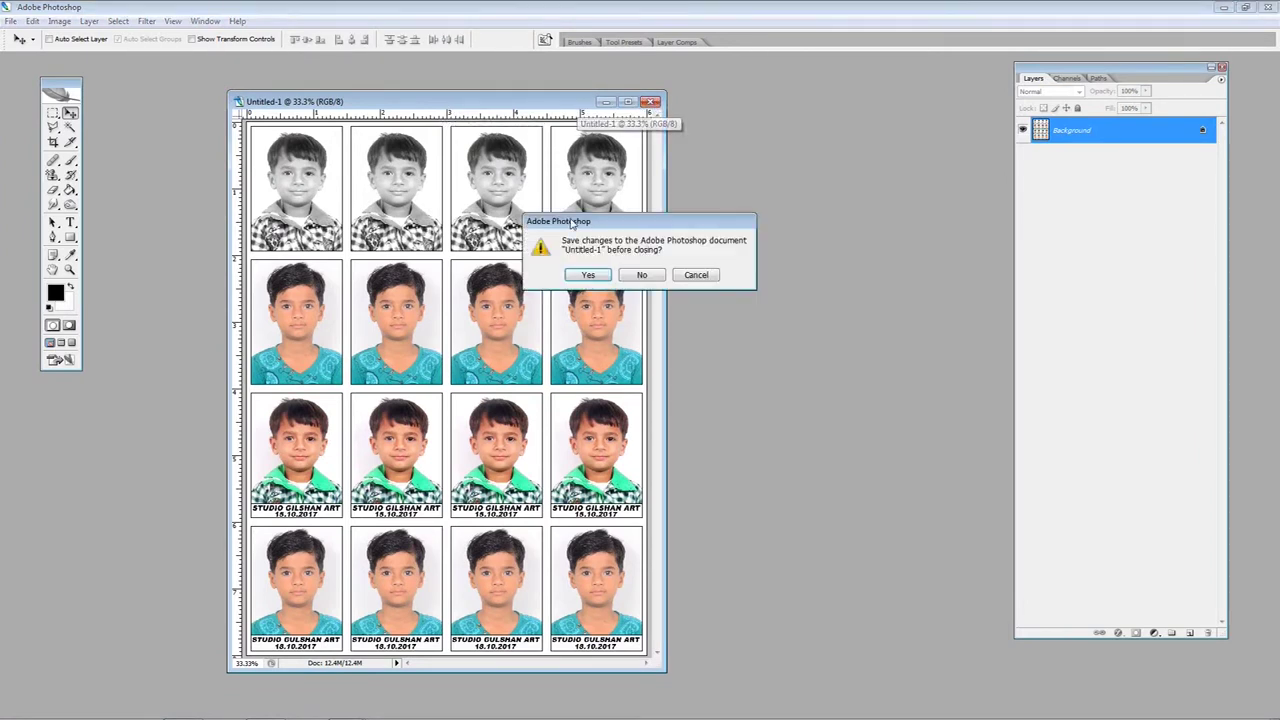
{"action": "left_click", "coordinate": [646, 273]}
{"action": "double_click", "coordinate": [185, 93]}
{"action": "double_click", "coordinate": [292, 85]}
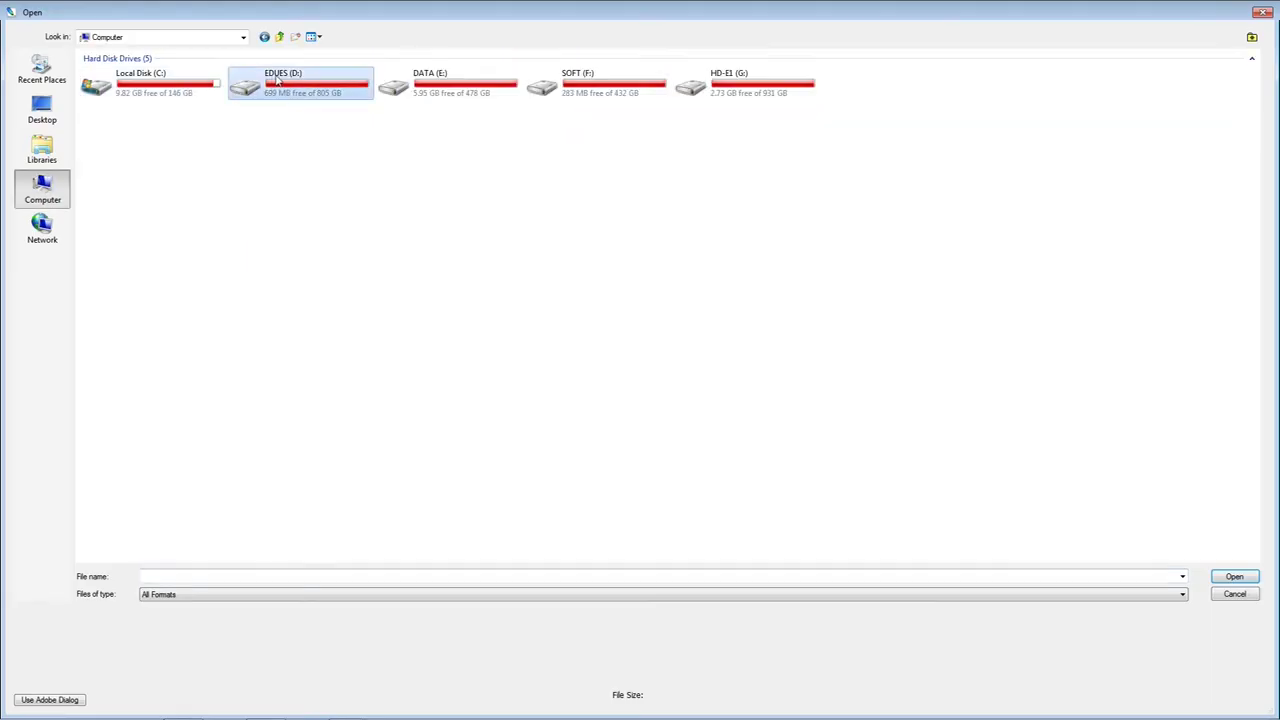
{"action": "double_click", "coordinate": [171, 289]}
{"action": "left_click", "coordinate": [252, 488], "text": "ctrl"}
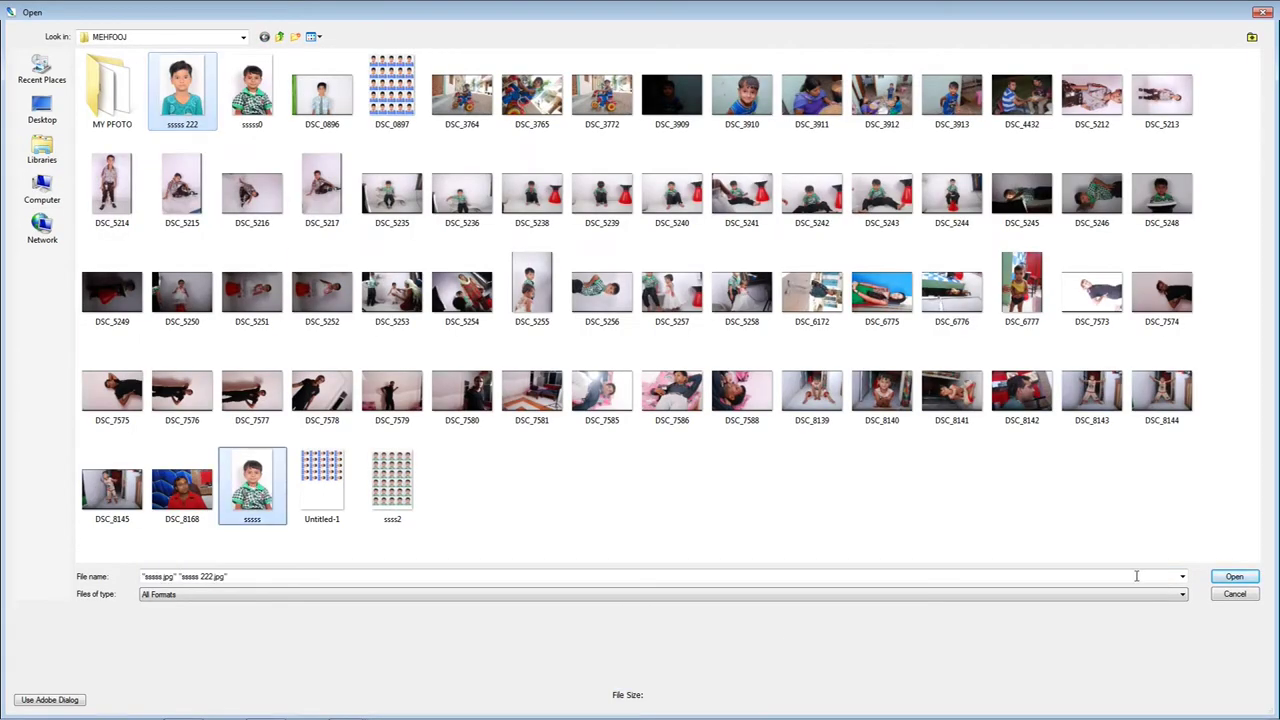
{"action": "left_click", "coordinate": [1230, 577]}
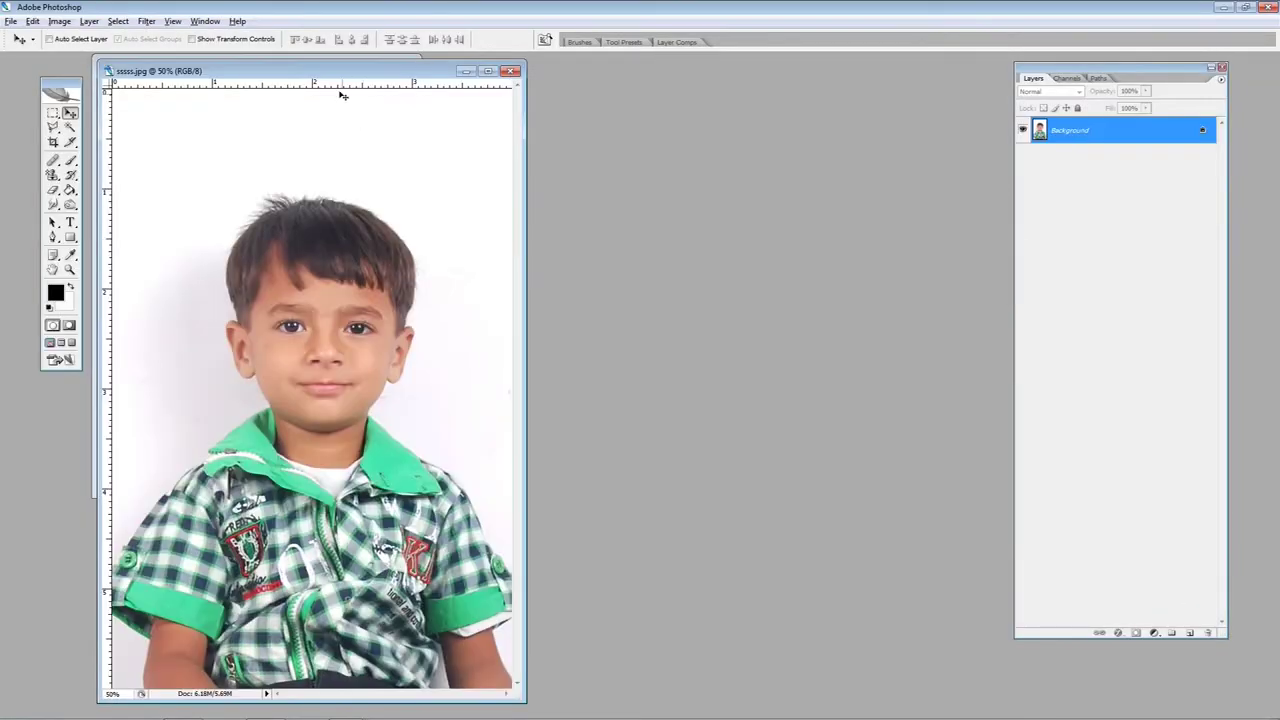
{"action": "key", "text": "ctrl+minus"}
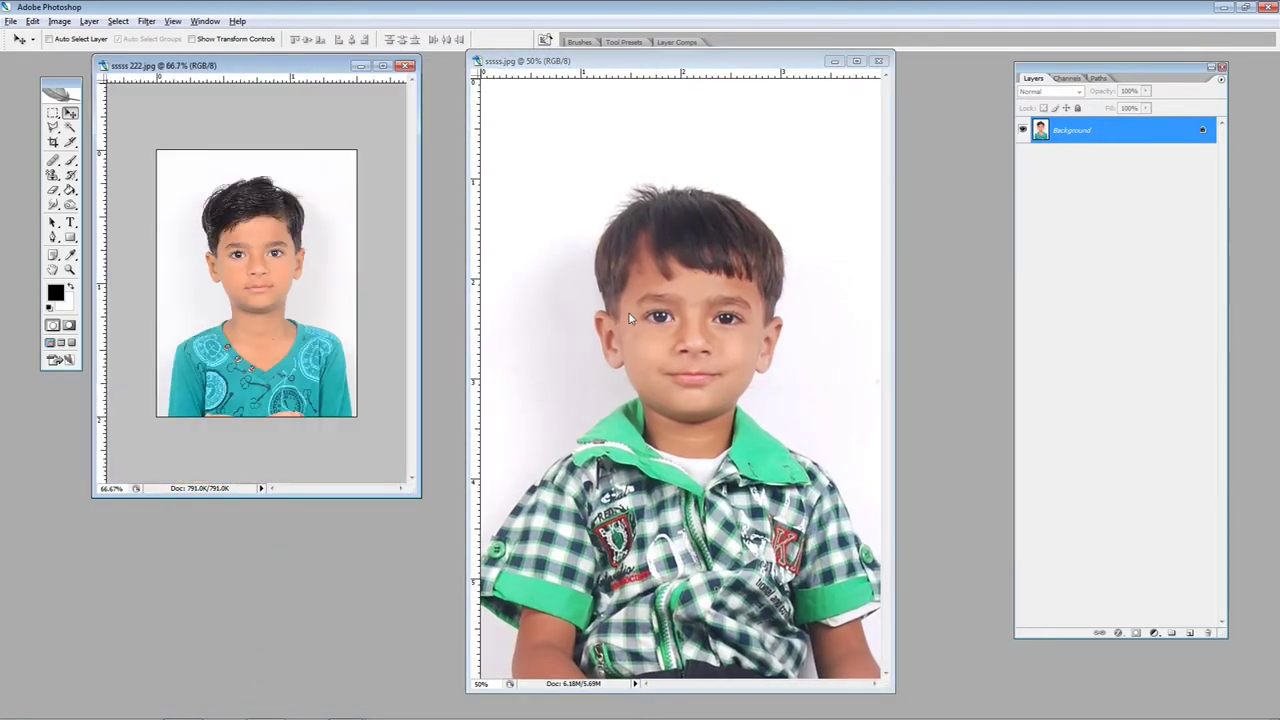
{"action": "left_click_drag", "start_coordinate": [272, 70], "coordinate": [366, 132]}
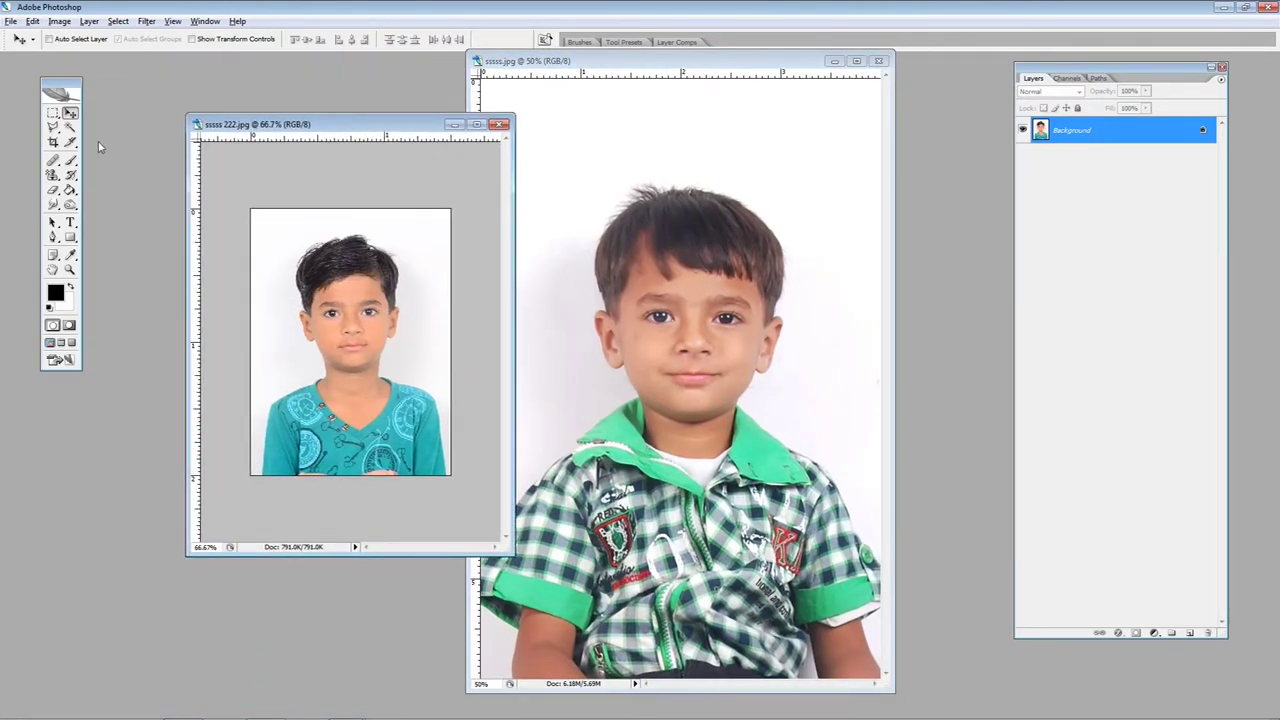
Crop sssss 222.jpg around the boy's head and shoulders to 1.5 x 2 in at 300 pixels/inch
{"action": "left_click", "coordinate": [56, 143]}
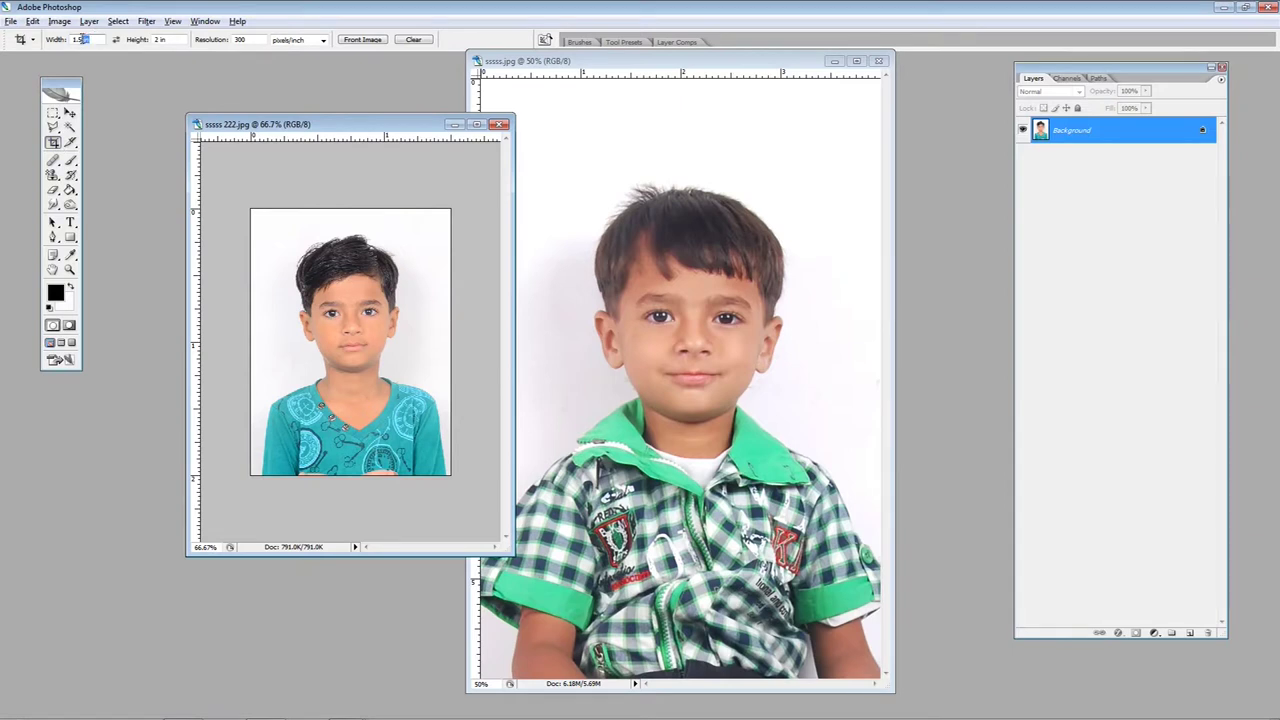
{"action": "left_click", "coordinate": [32, 39]}
{"action": "left_click", "coordinate": [161, 40]}
{"action": "left_click_drag", "start_coordinate": [180, 40], "coordinate": [152, 40]}
{"action": "left_click_drag", "start_coordinate": [263, 449], "coordinate": [487, 221]}
{"action": "key", "text": "Return"}
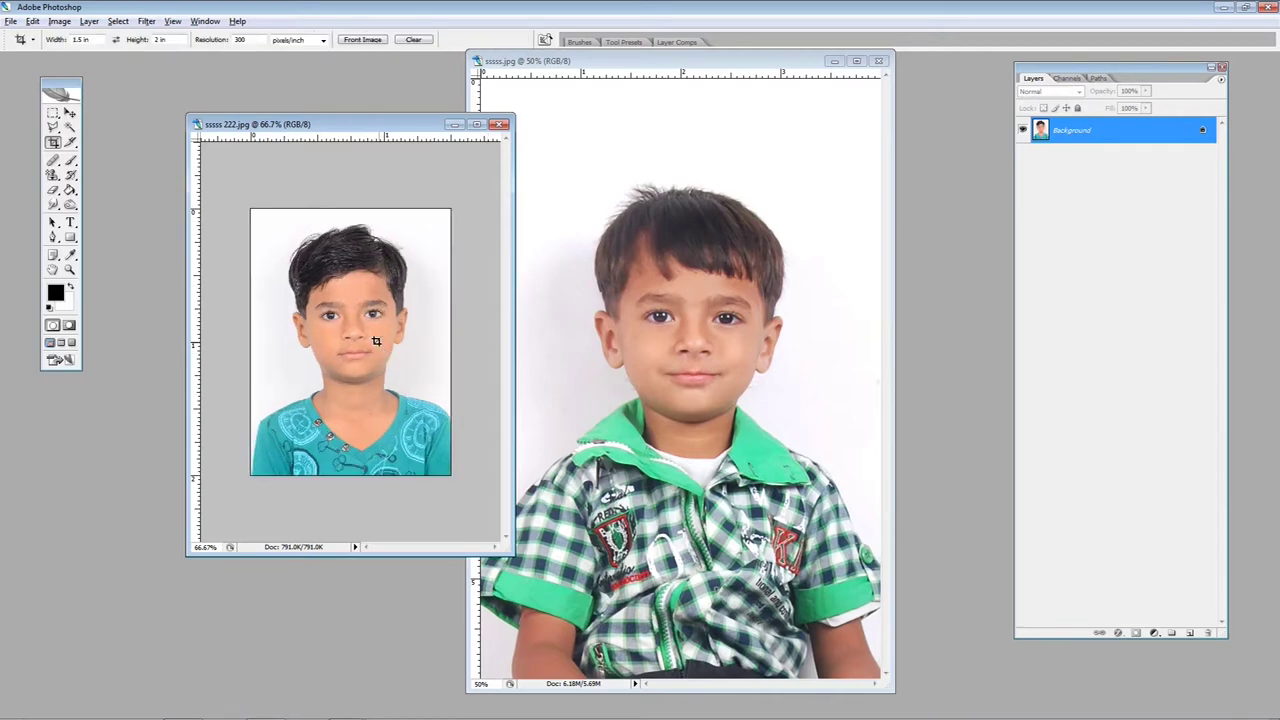
Select the entire cropped photo in sssss 222.jpg
{"action": "key", "text": "z"}
{"action": "right_click", "coordinate": [415, 268]}
{"action": "left_click", "coordinate": [440, 292]}
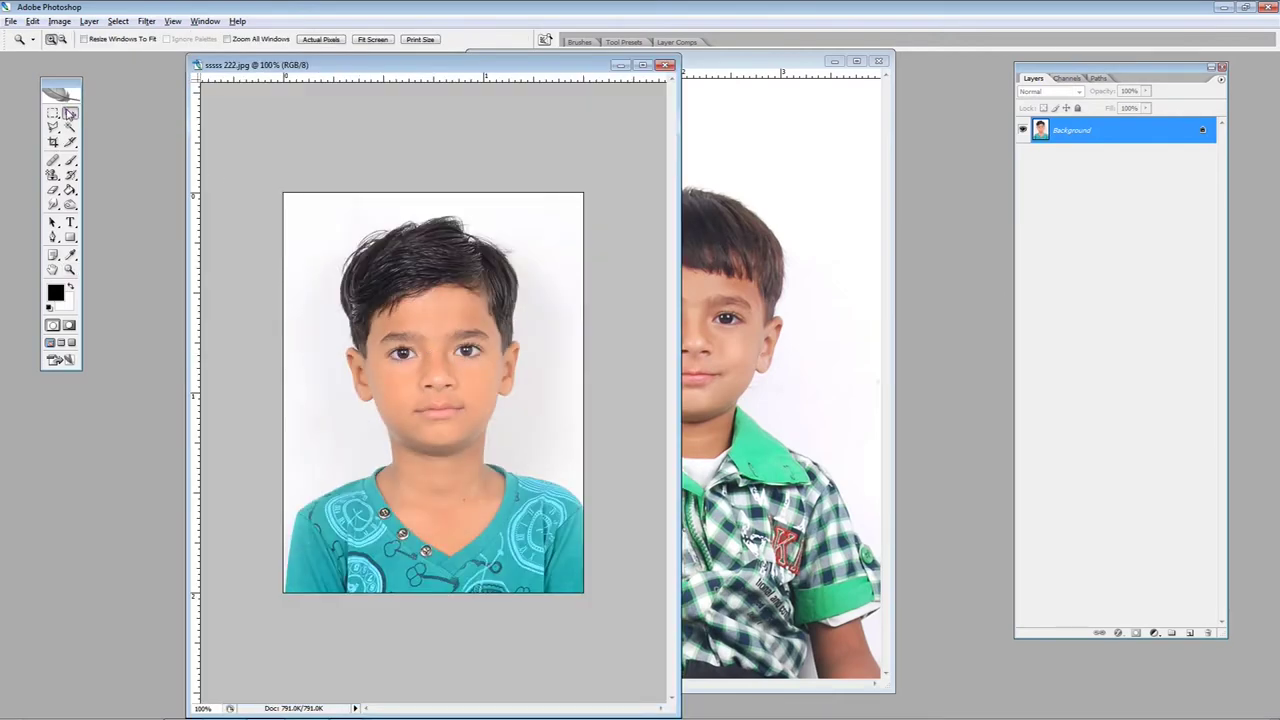
{"action": "left_click", "coordinate": [70, 113]}
{"action": "mouse_move", "coordinate": [314, 70]}
{"action": "left_mouse_down"}
{"action": "mouse_move", "coordinate": [332, 70]}
{"action": "mouse_move", "coordinate": [311, 68]}
{"action": "left_mouse_up"}
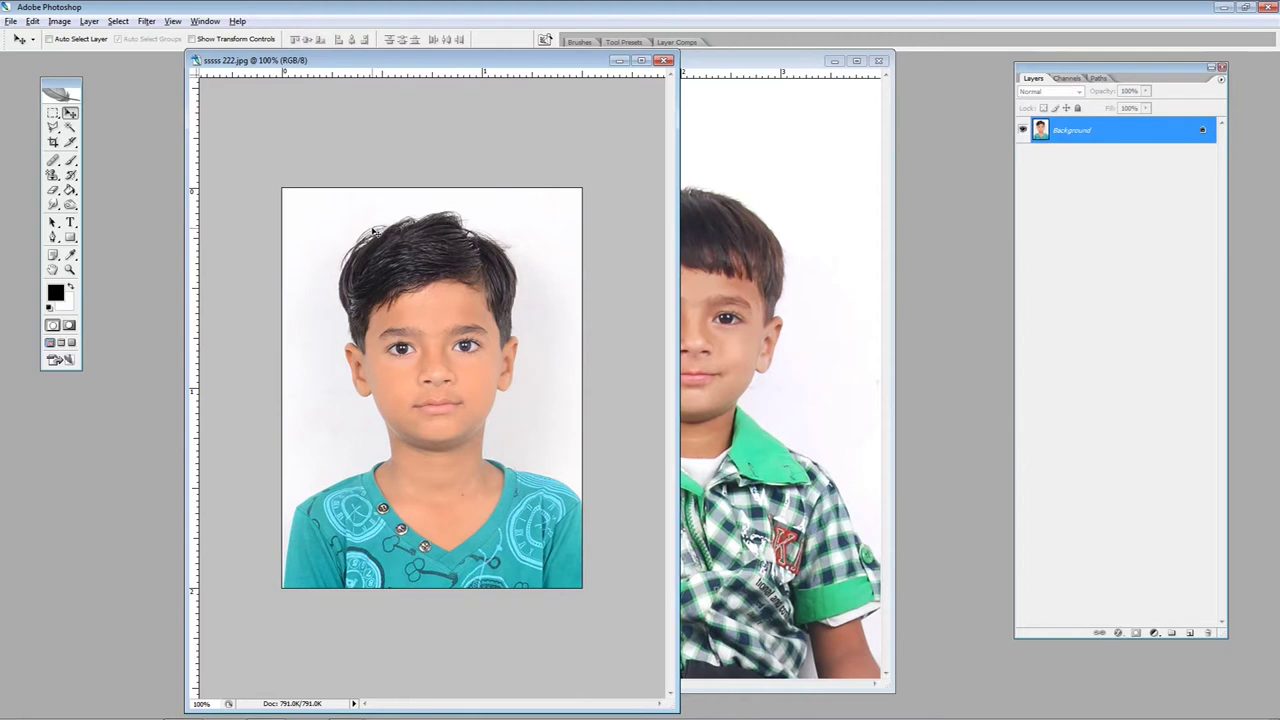
{"action": "left_click_drag", "start_coordinate": [318, 62], "coordinate": [276, 59]}
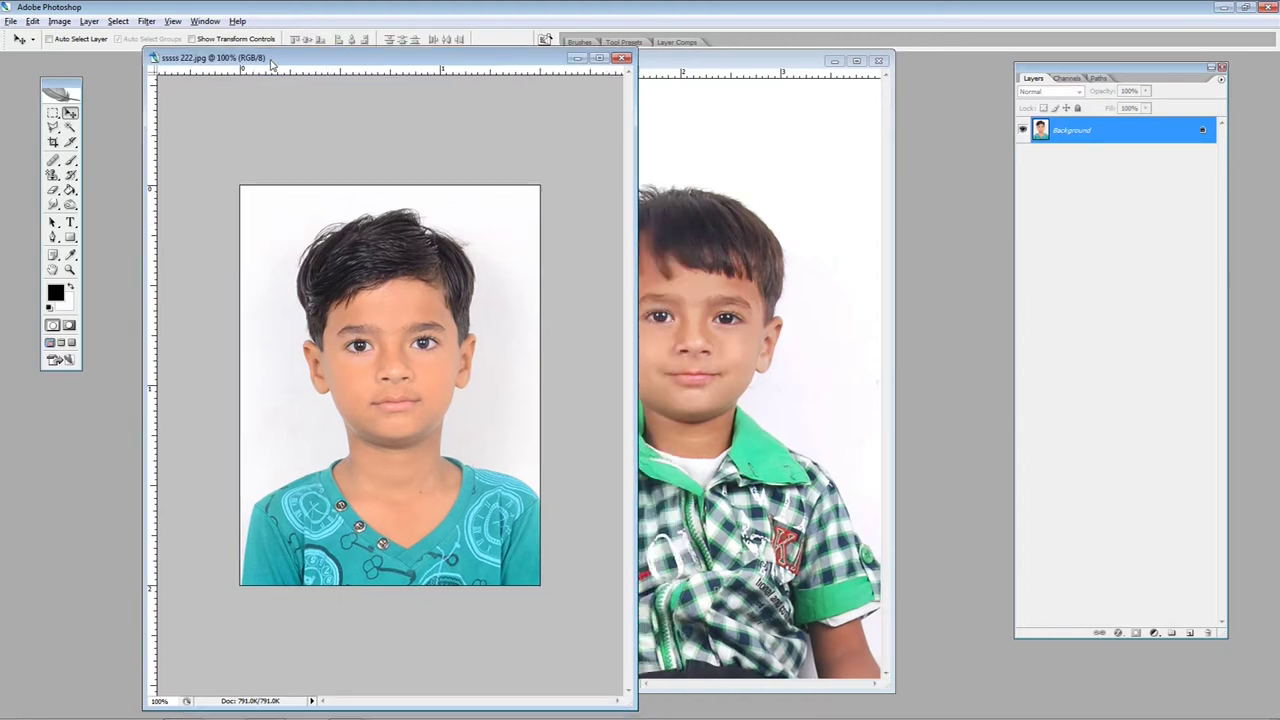
{"action": "left_click", "coordinate": [118, 21]}
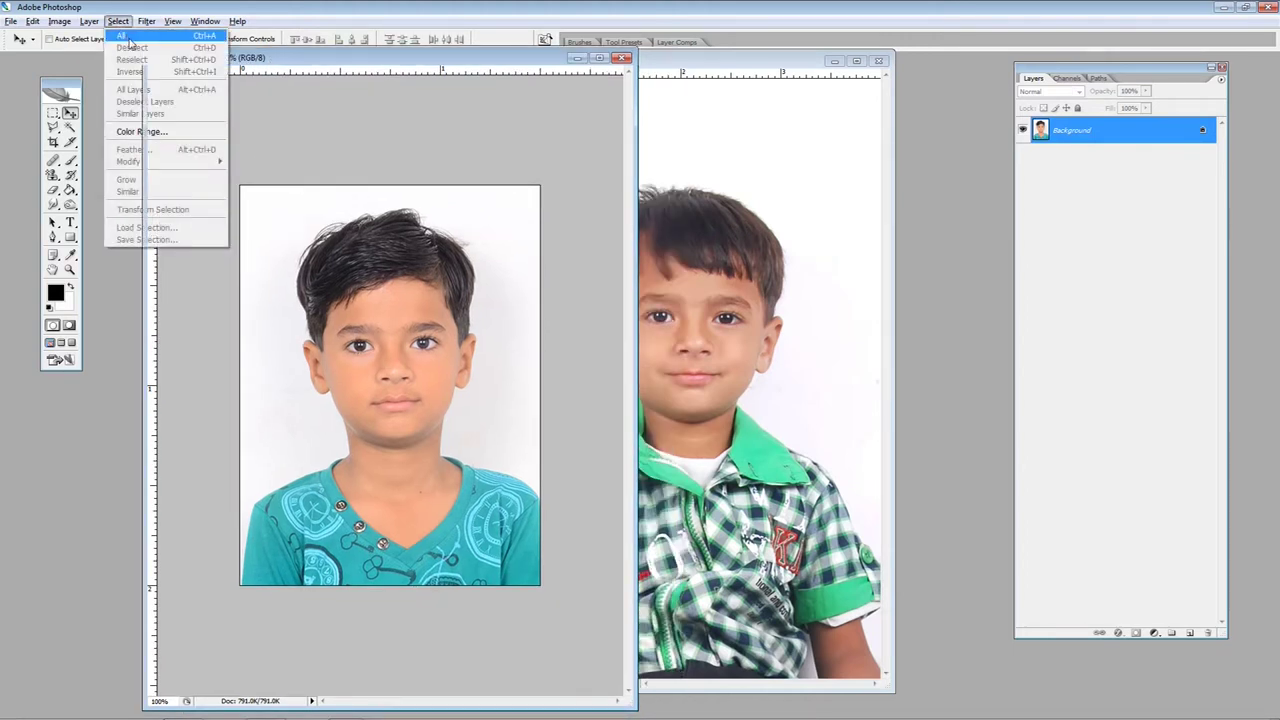
{"action": "left_click", "coordinate": [129, 38]}
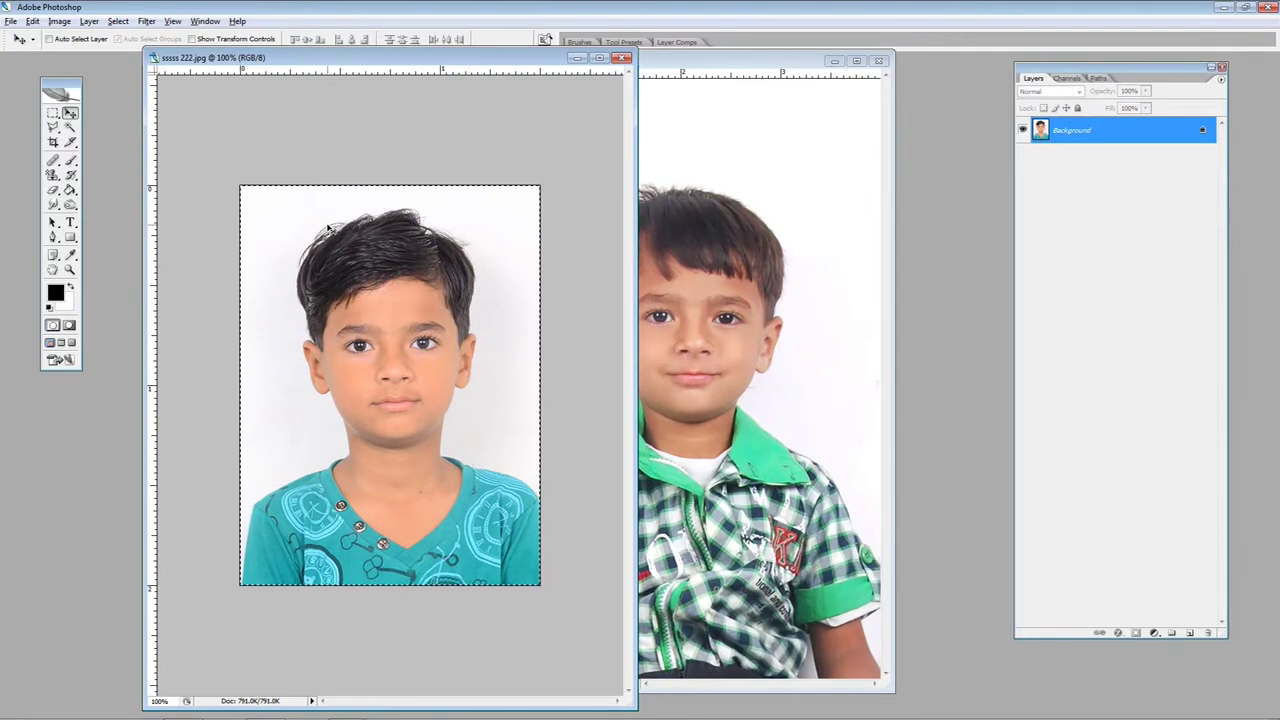
Scale the selected photo to 90% width and height with Free Transform, leaving a white margin around it
{"action": "key", "text": "ctrl+t"}
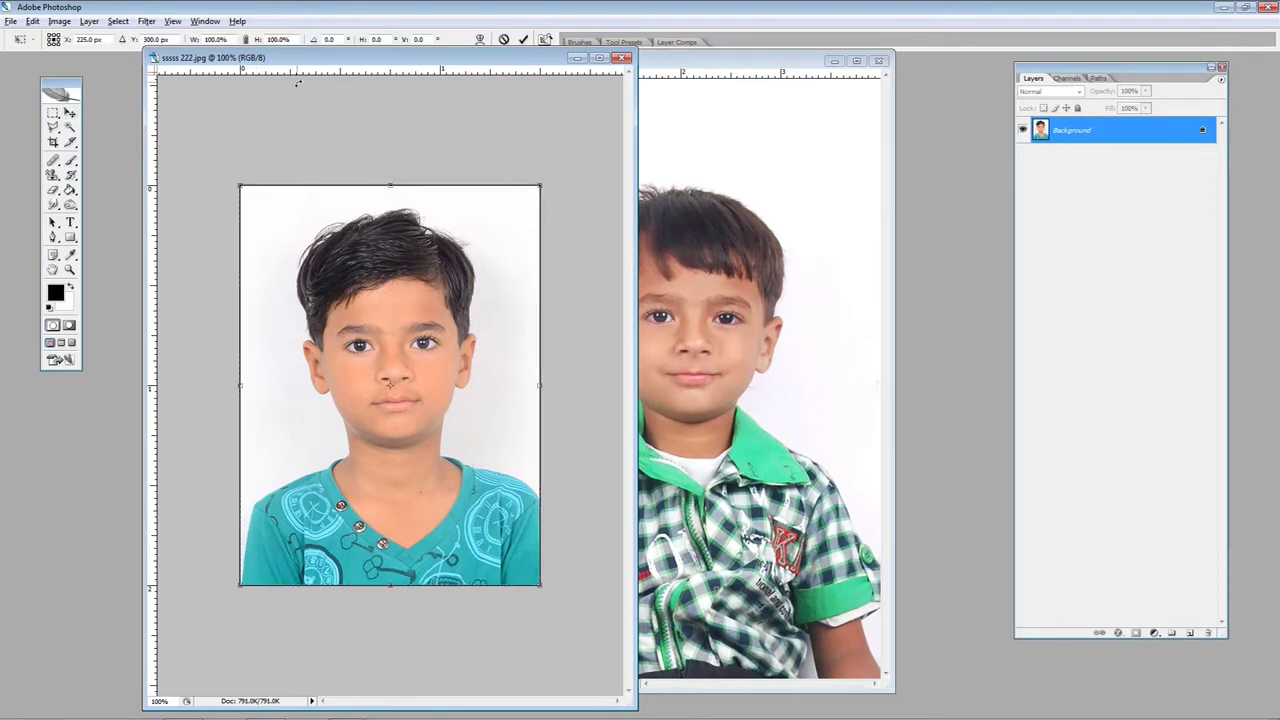
{"action": "left_click_drag", "start_coordinate": [303, 65], "coordinate": [313, 104]}
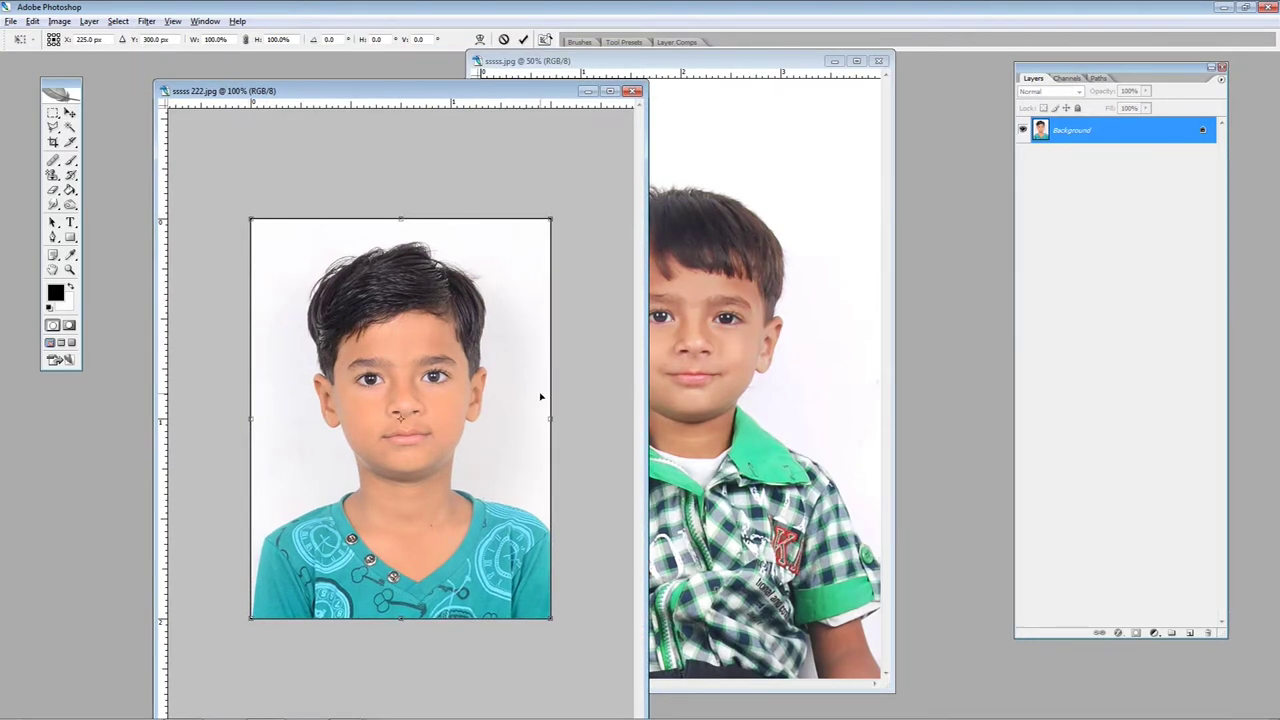
{"action": "left_click", "coordinate": [231, 39]}
{"action": "key", "text": "Tab"}
{"action": "left_click", "coordinate": [218, 39]}
{"action": "type", "text": "90"}
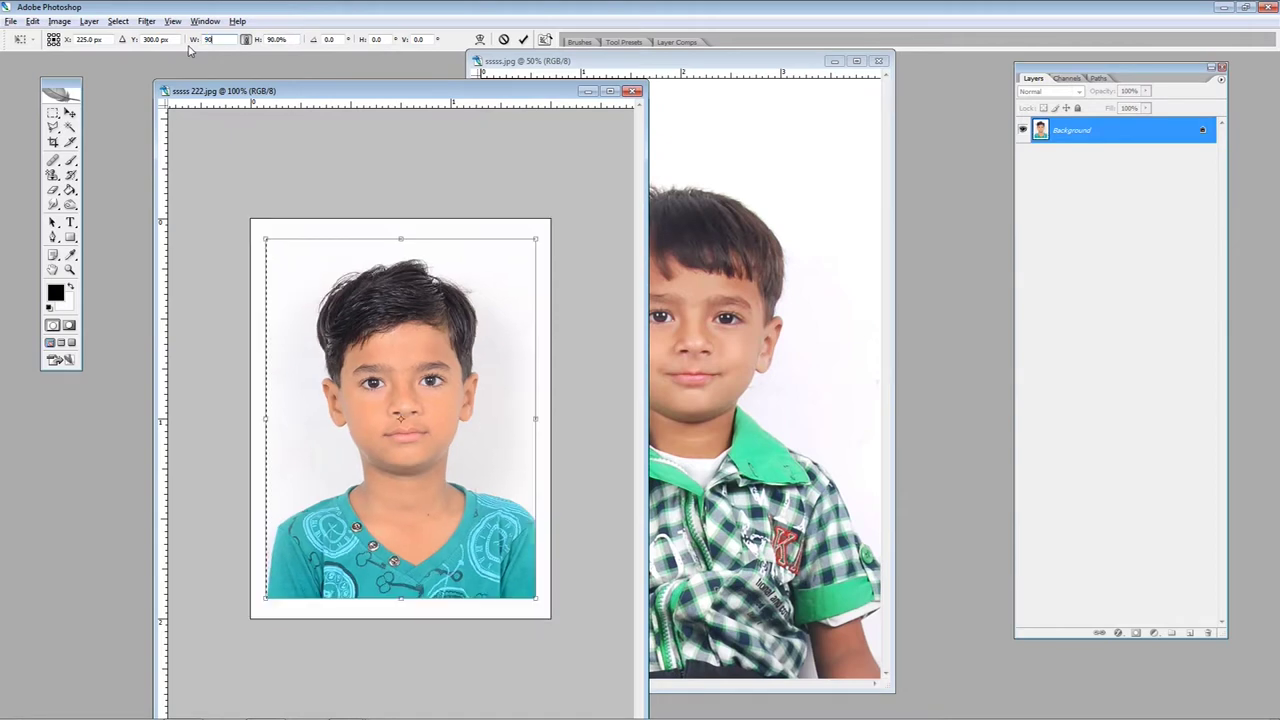
{"action": "left_click", "coordinate": [285, 39]}
{"action": "key", "text": "Return"}
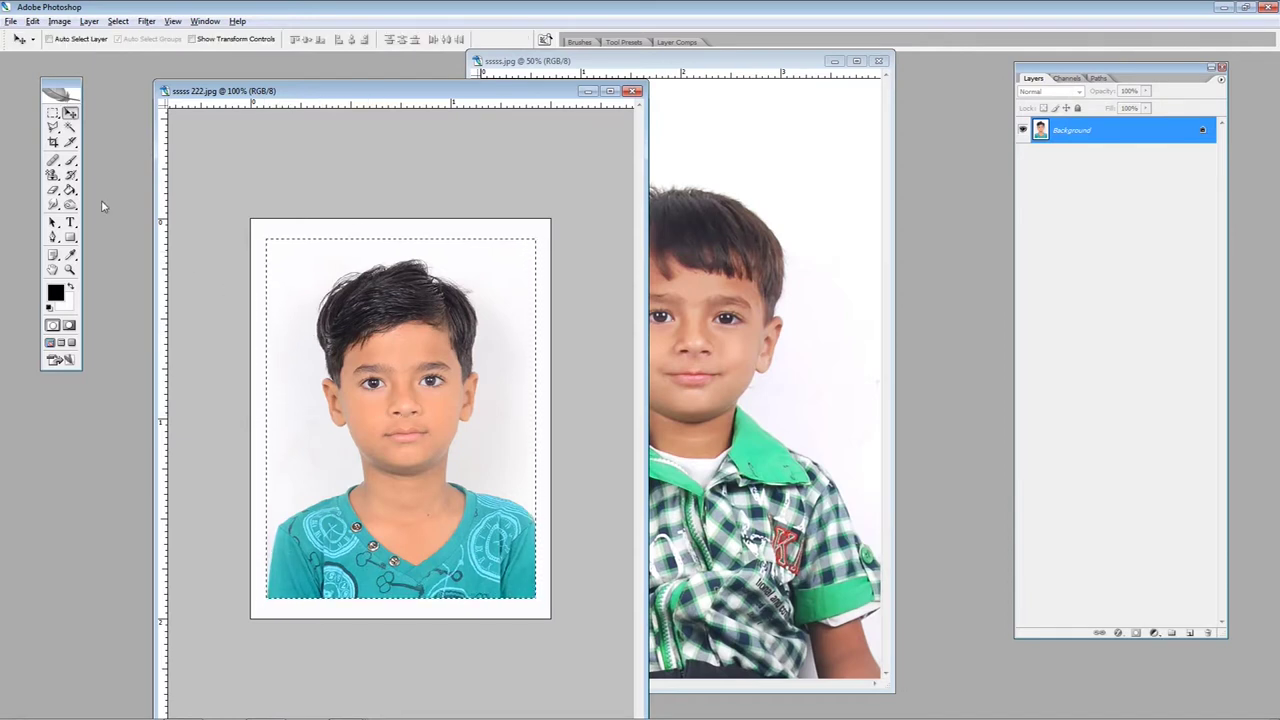
Add a black 3 px centered stroke around the scaled photo's selection
{"action": "left_click", "coordinate": [33, 21]}
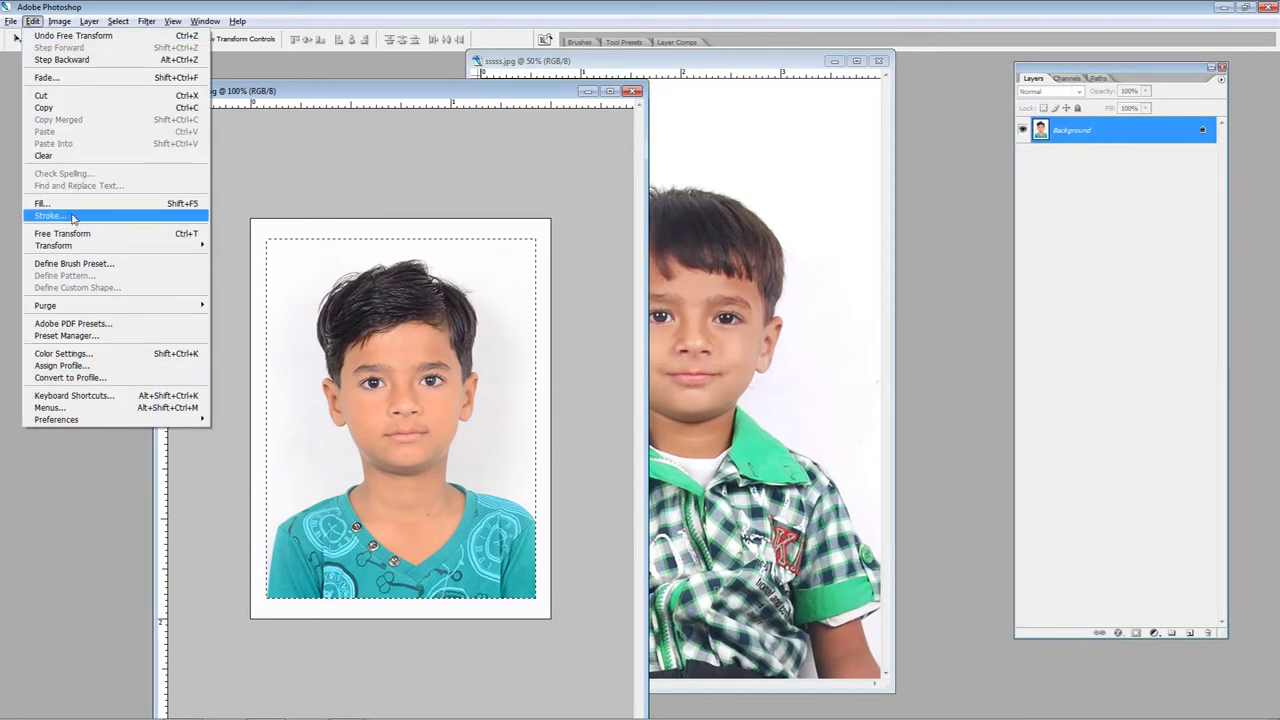
{"action": "left_click", "coordinate": [72, 218]}
{"action": "left_click", "coordinate": [596, 205]}
{"action": "double_click", "coordinate": [596, 205]}
{"action": "type", "text": "3"}
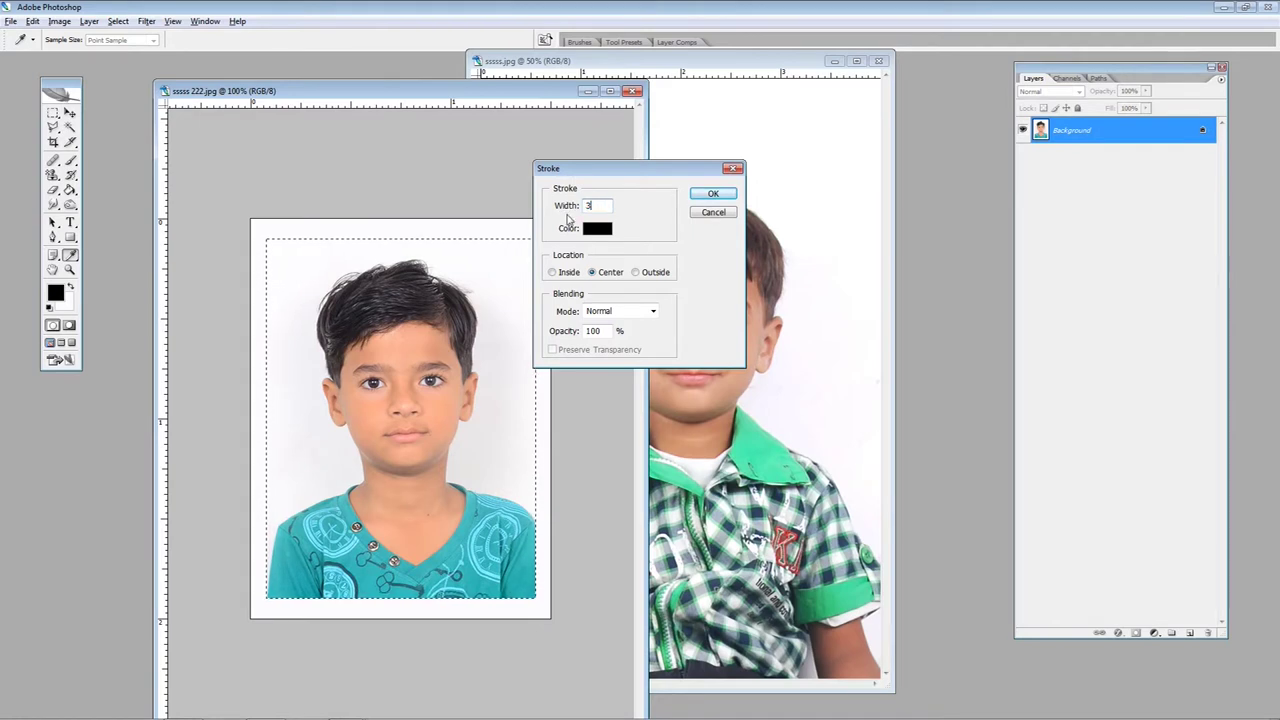
{"action": "left_click", "coordinate": [713, 193]}
{"action": "key", "text": "v"}
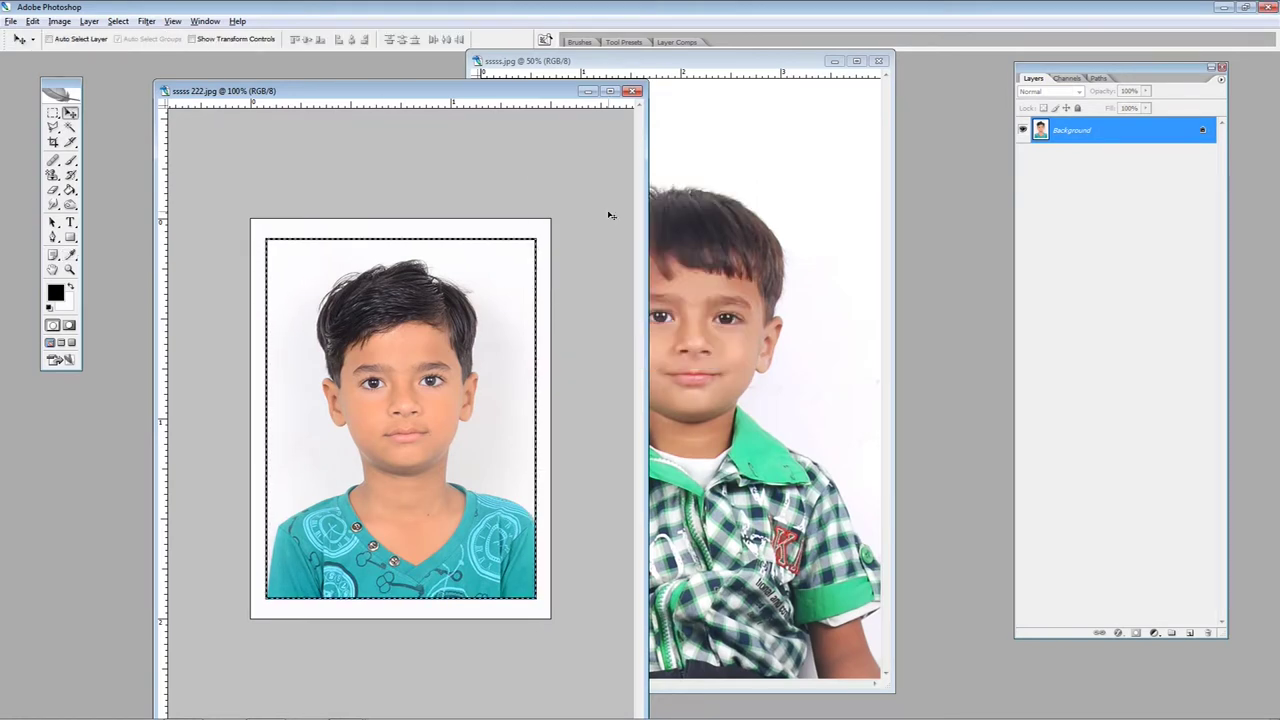
Deselect the bordered photo and define the whole image as a pattern named sssss 222.jpg
{"action": "left_click", "coordinate": [53, 113]}
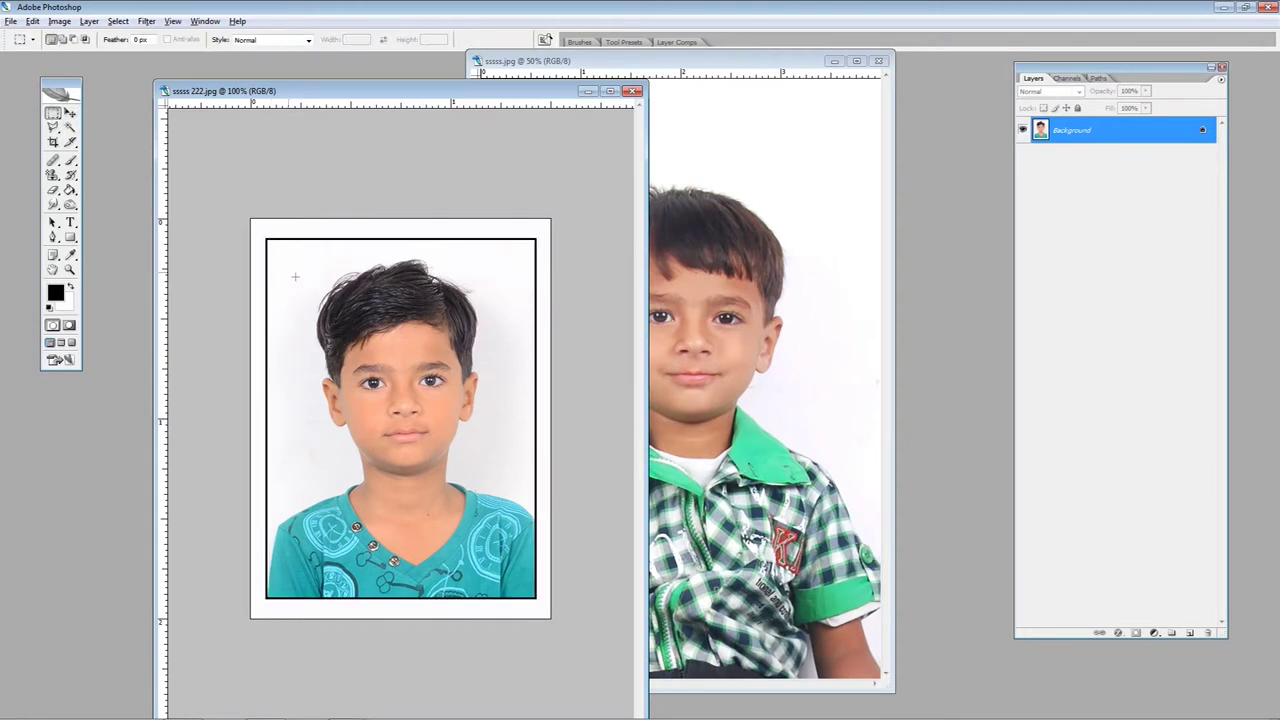
{"action": "left_click", "coordinate": [33, 21]}
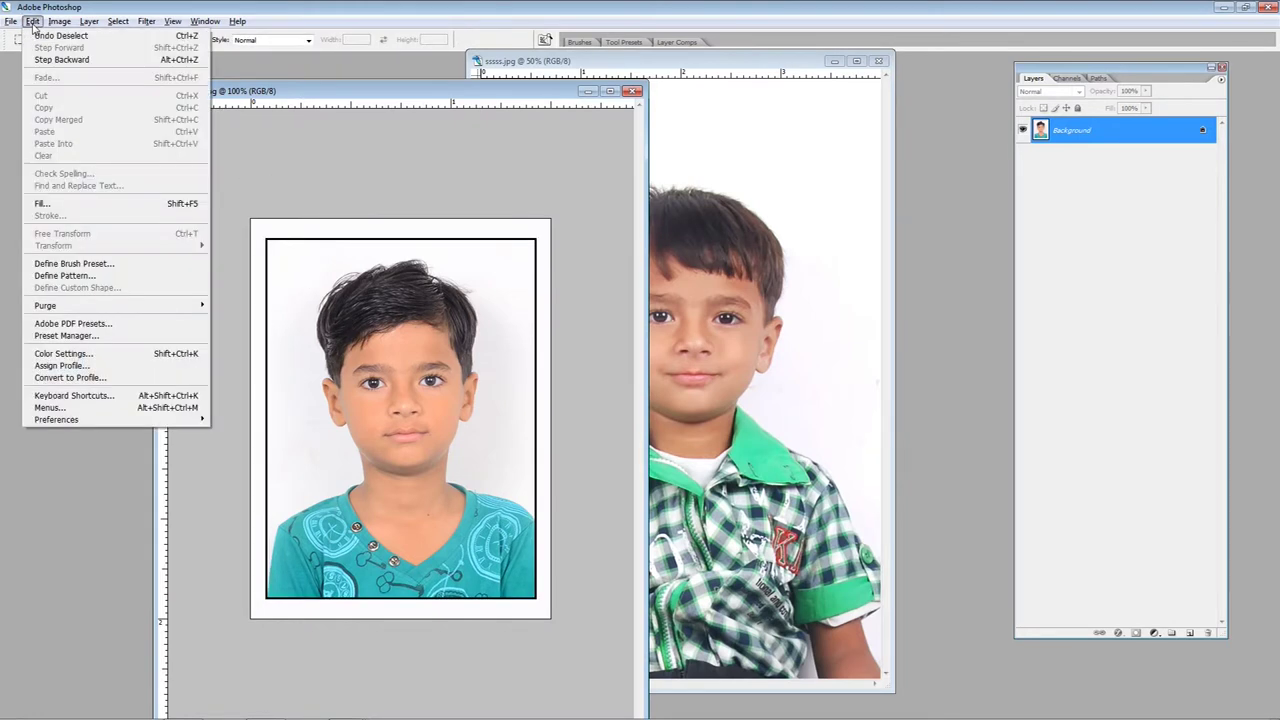
{"action": "left_click", "coordinate": [79, 279]}
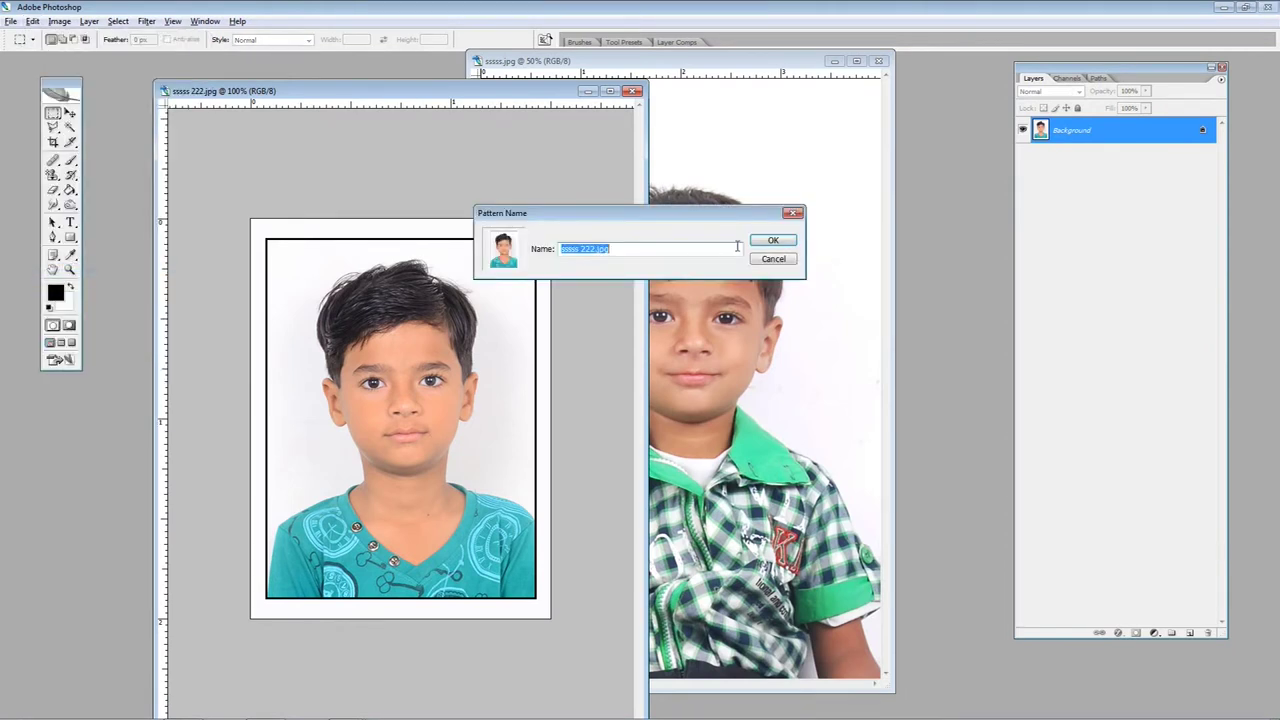
{"action": "left_click", "coordinate": [771, 241]}
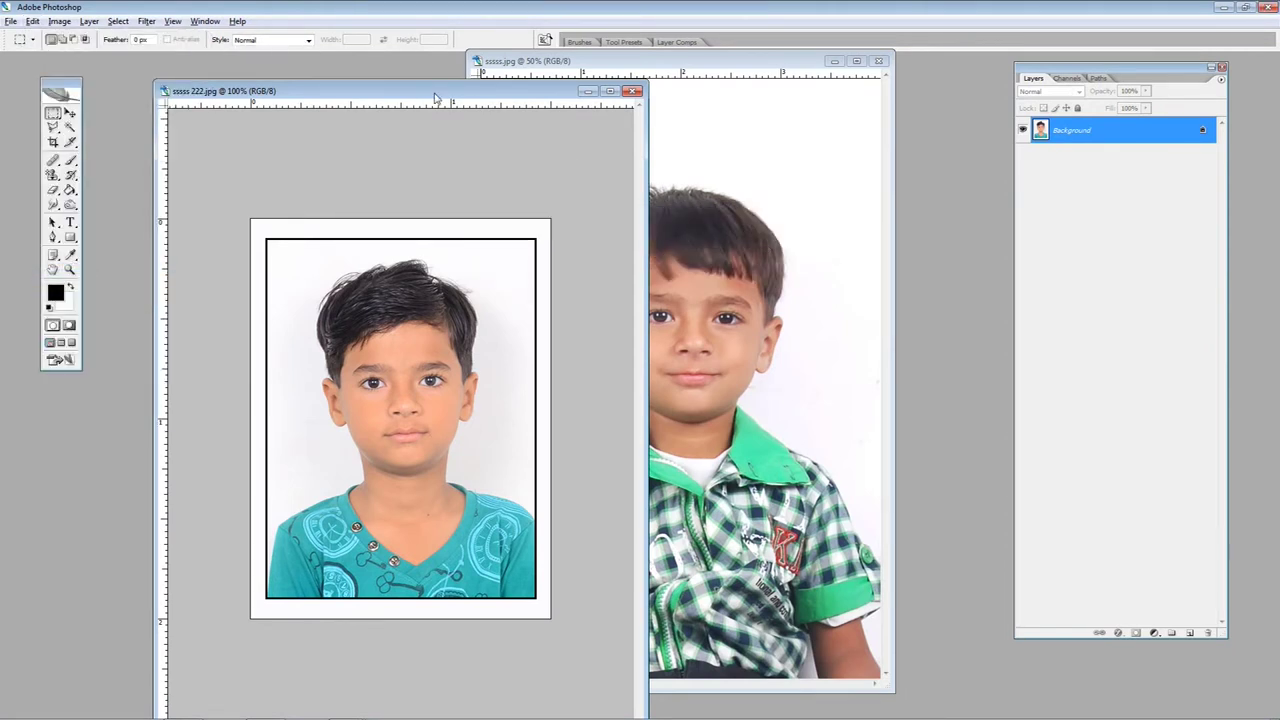
{"action": "left_click_drag", "start_coordinate": [437, 91], "coordinate": [424, 75]}
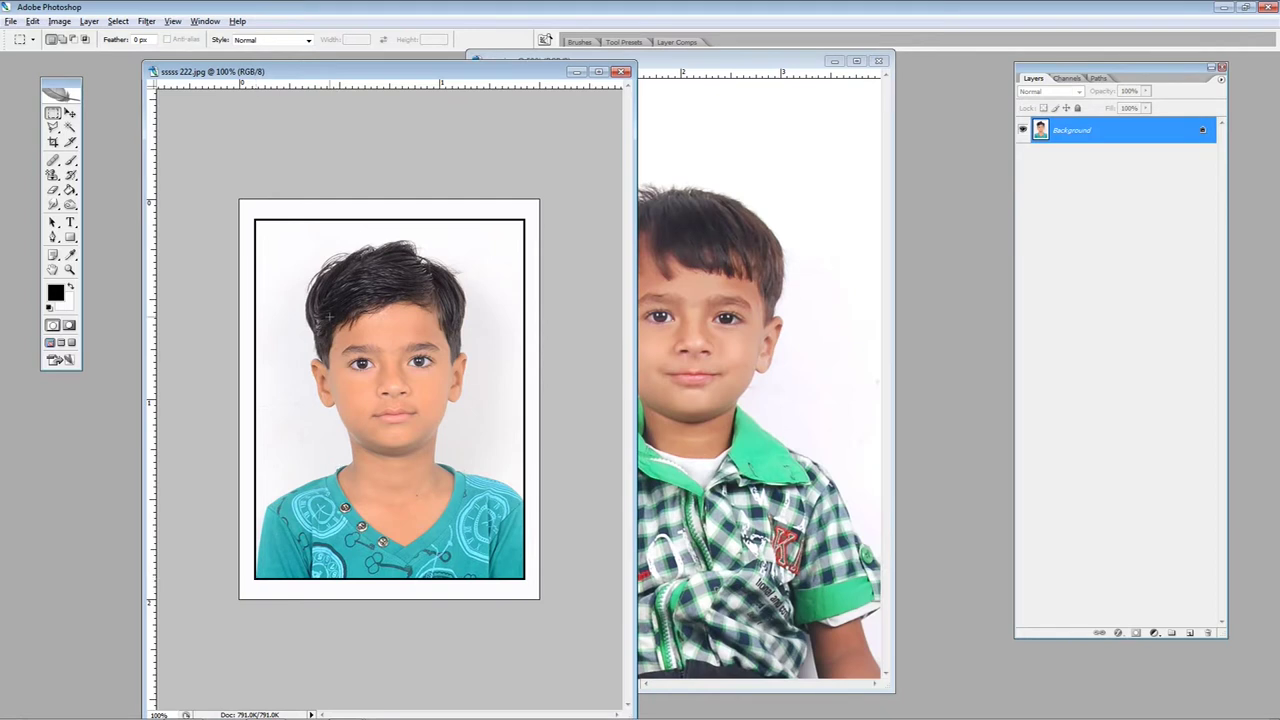
{"action": "left_click_drag", "start_coordinate": [368, 71], "coordinate": [360, 64]}
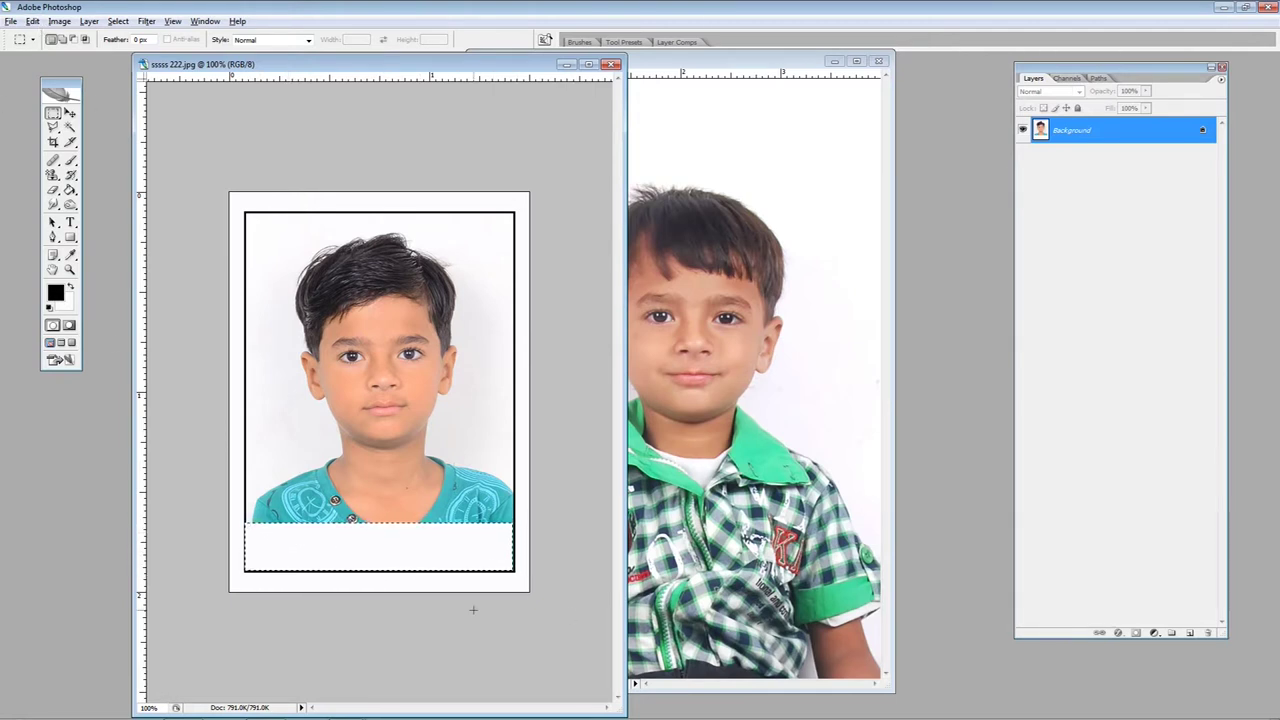
Add a black 2 px centered stroke around the selected blank caption strip below the boy's portrait, and deselect it
{"action": "left_click", "coordinate": [33, 21]}
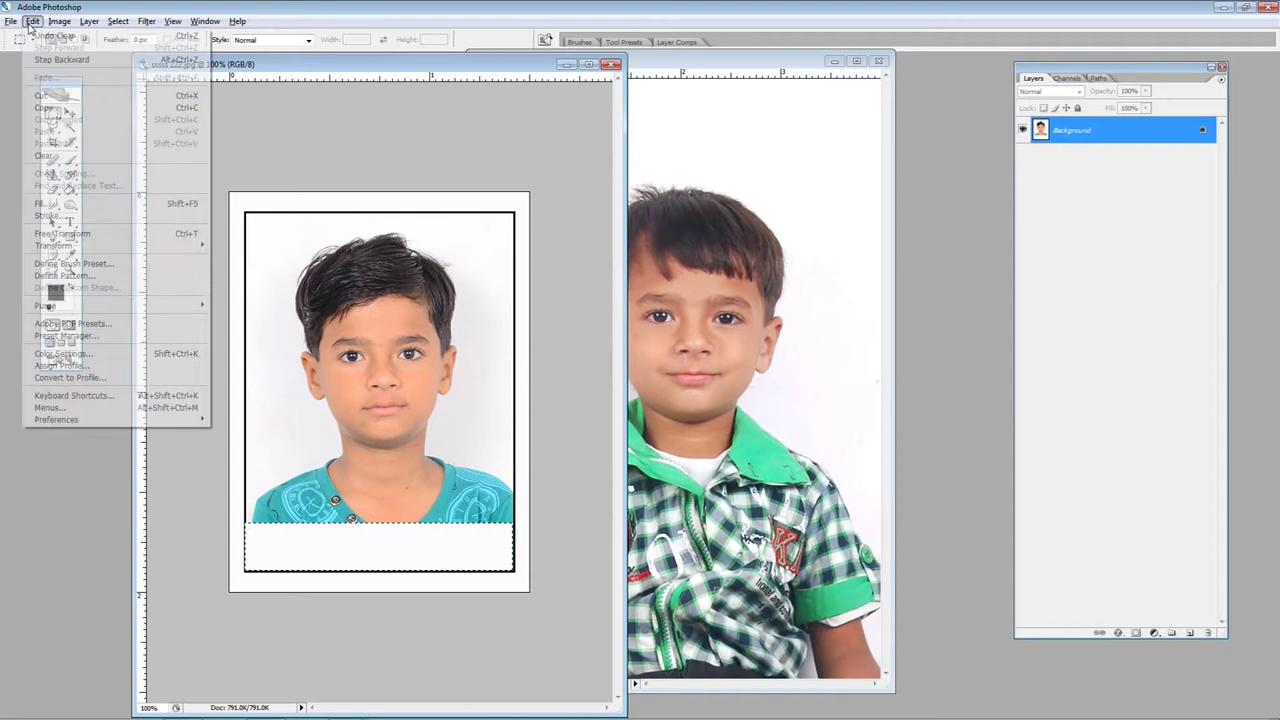
{"action": "left_click", "coordinate": [45, 216]}
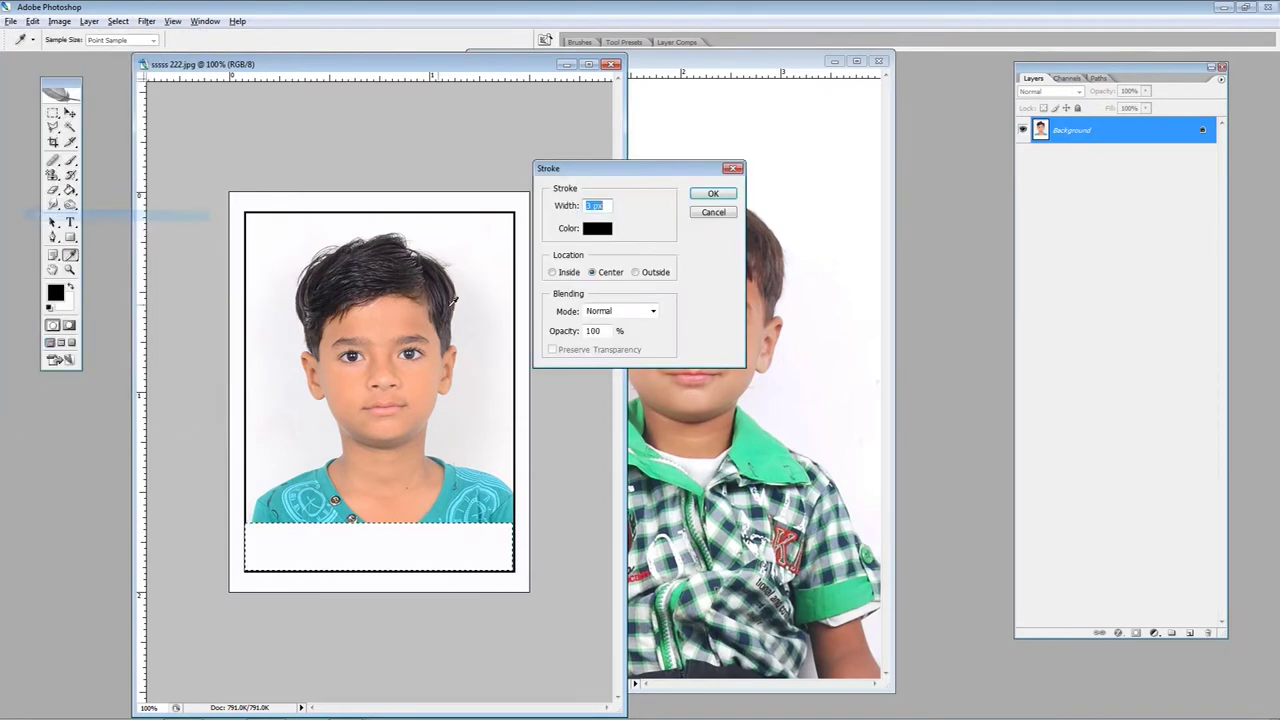
{"action": "type", "text": "2"}
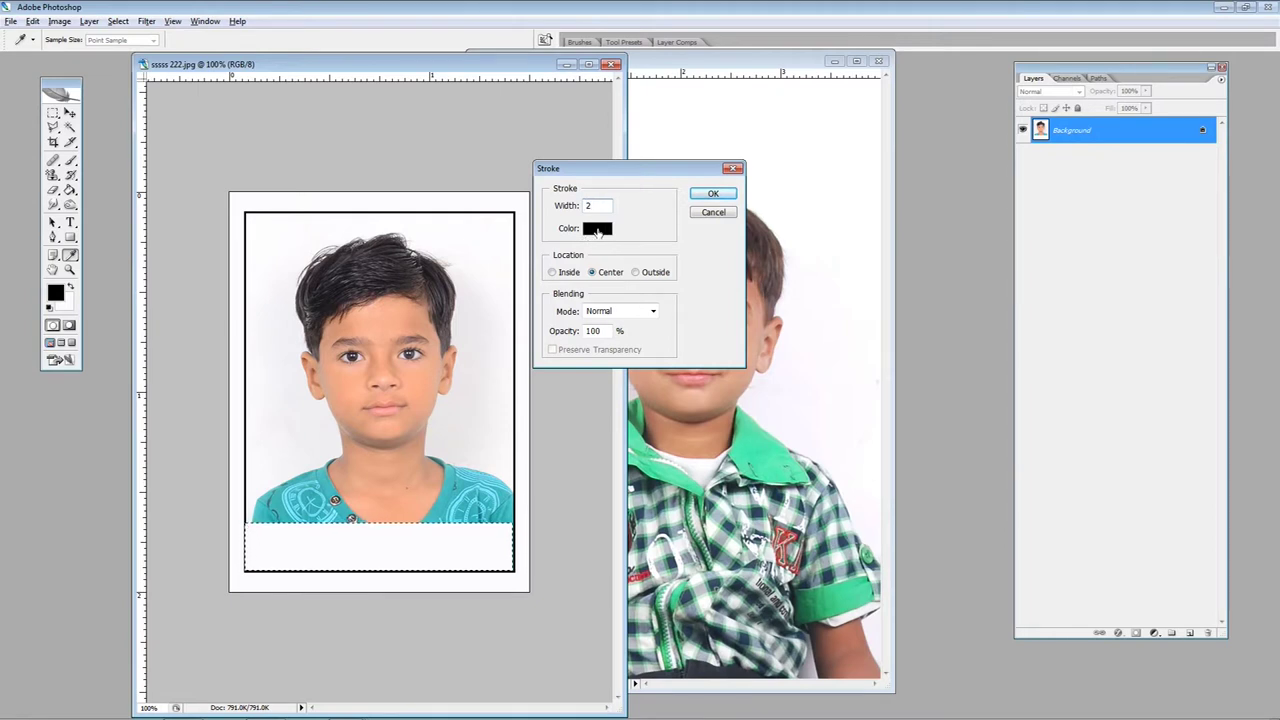
{"action": "left_click", "coordinate": [713, 193]}
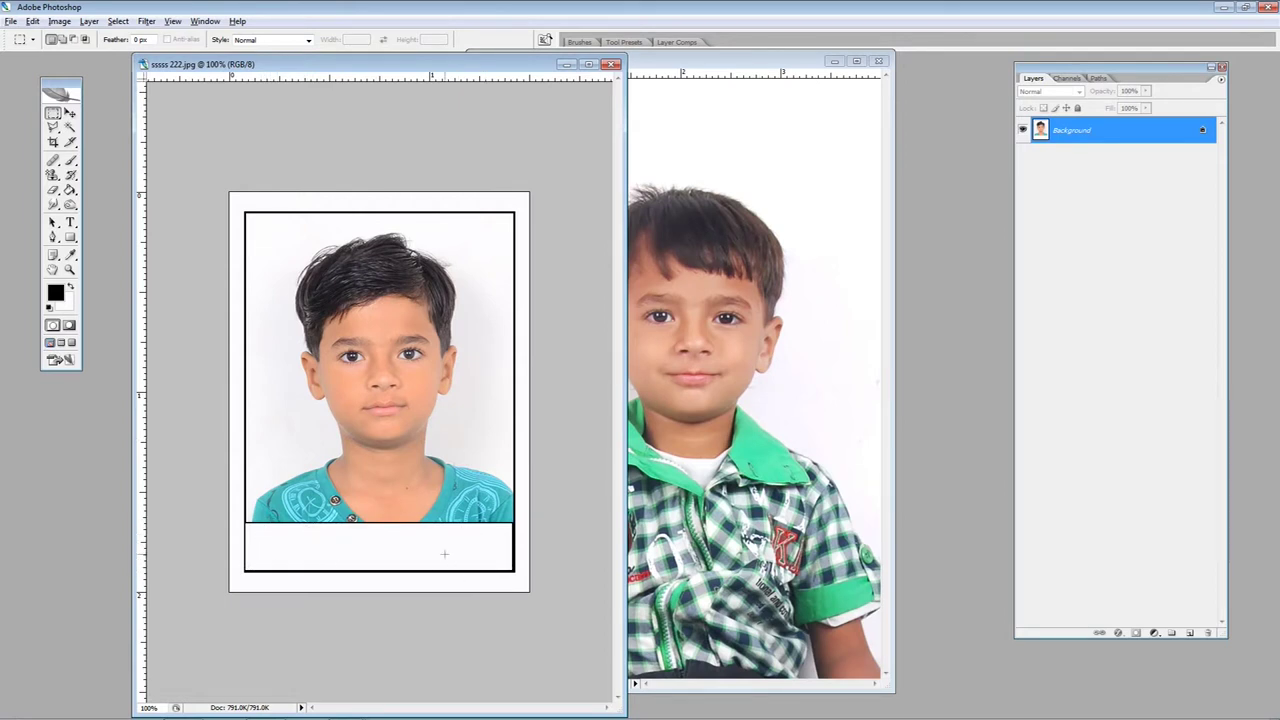
Add the text STUDIO GULSHAN ART and place it along the upper part of the caption strip
{"action": "left_click", "coordinate": [70, 222]}
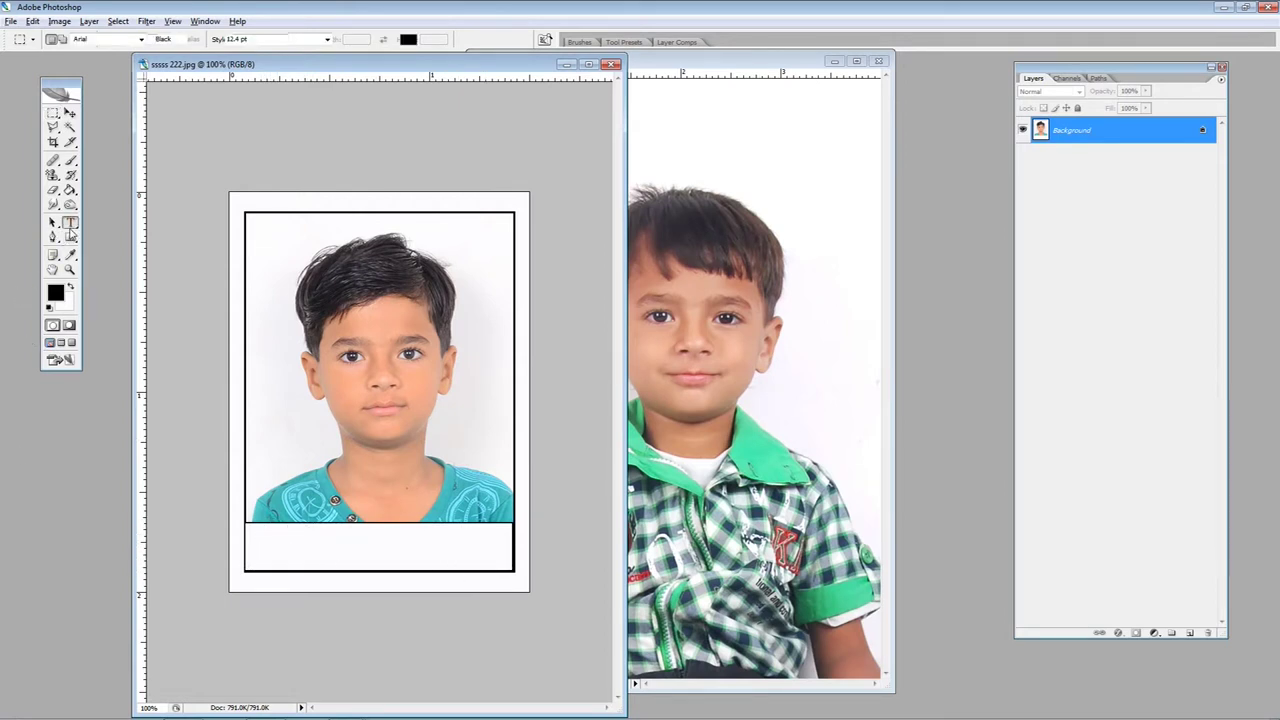
{"action": "left_click", "coordinate": [281, 542]}
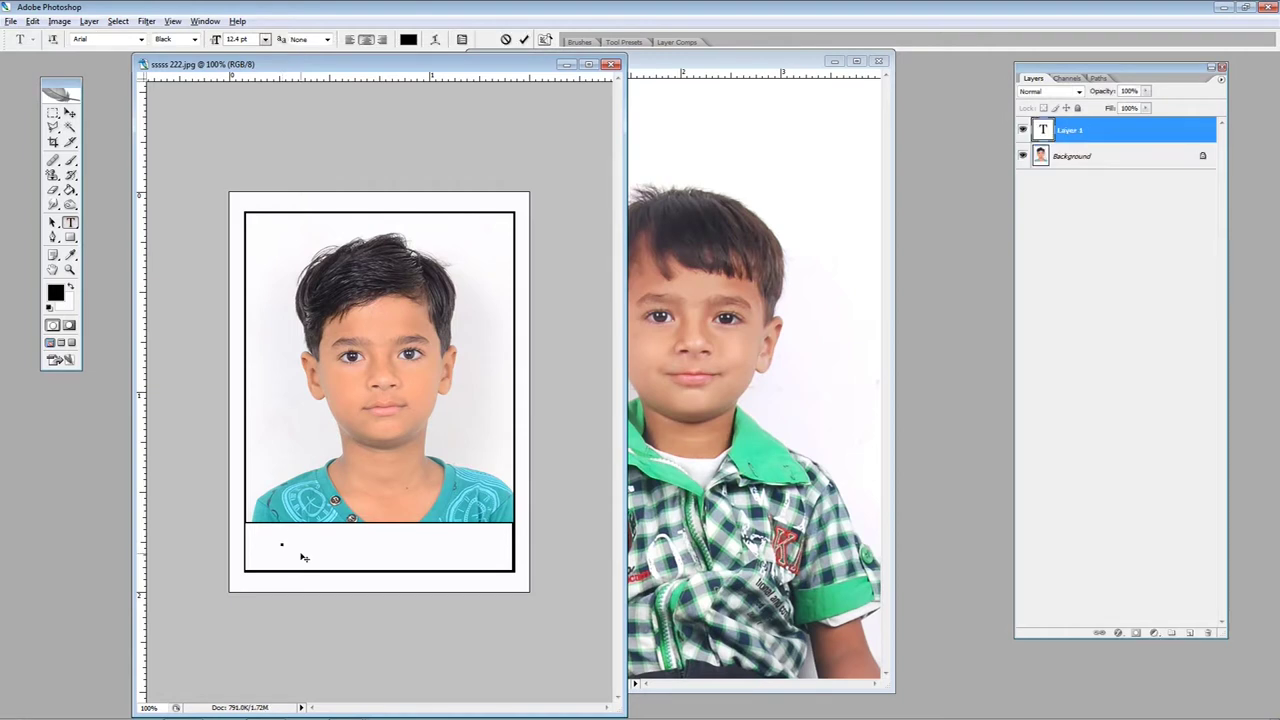
{"action": "type", "text": "STUDIO GUL"}
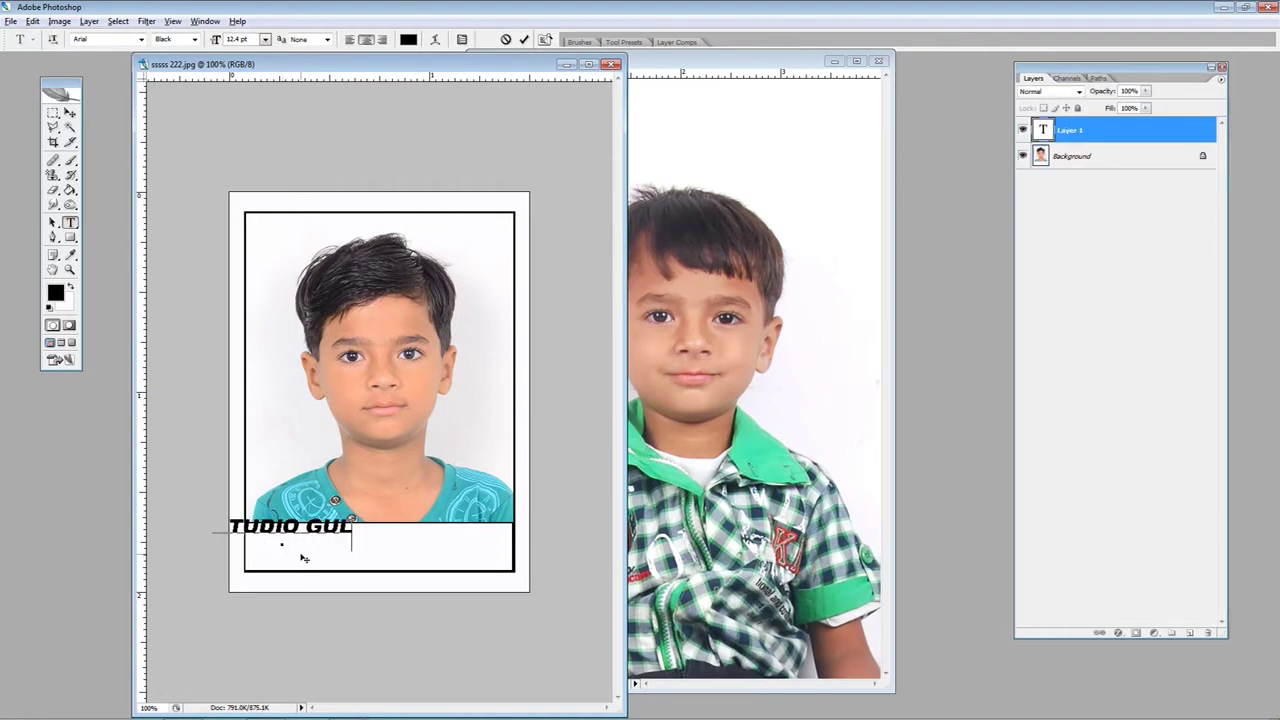
{"action": "type", "text": "SHAN ART"}
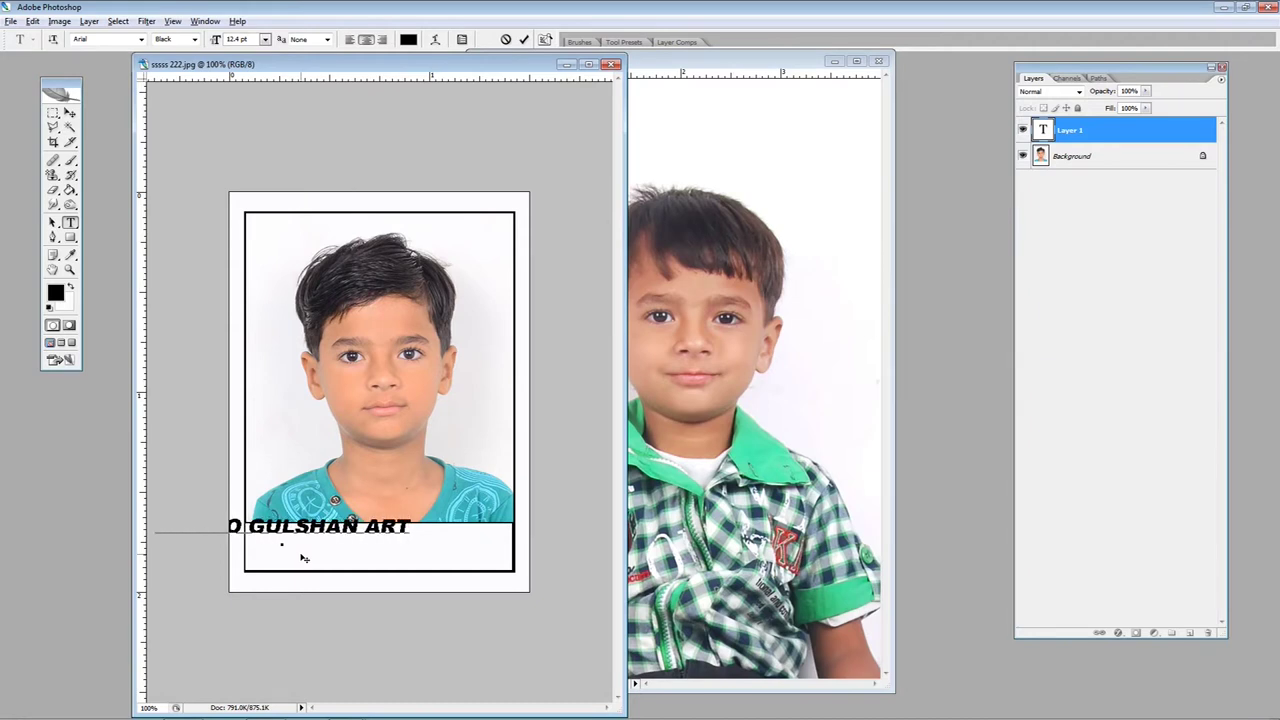
{"action": "left_click", "coordinate": [70, 113]}
{"action": "left_click_drag", "start_coordinate": [344, 475], "coordinate": [431, 485]}
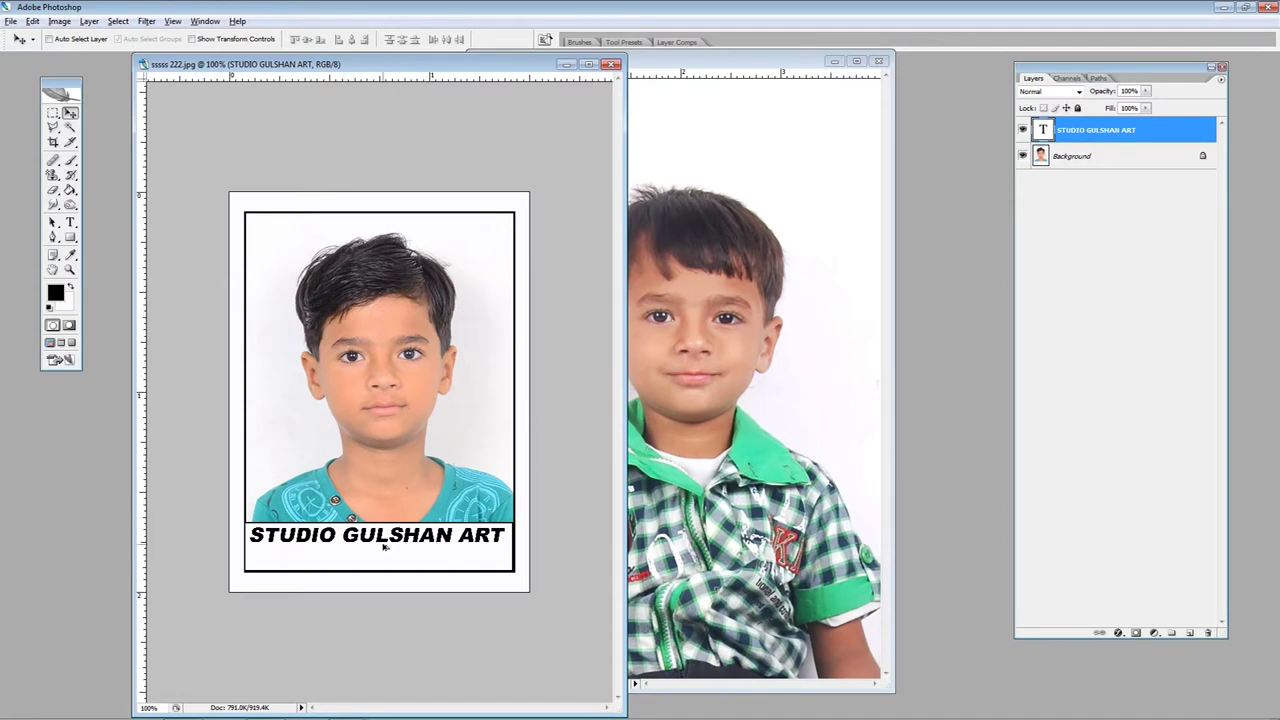
Duplicate the studio name text just below itself, change the copy to 17.10.2017, and center it in the caption strip
{"action": "left_click_drag", "start_coordinate": [383, 546], "coordinate": [383, 568], "text": "alt"}
{"action": "left_click", "coordinate": [70, 222]}
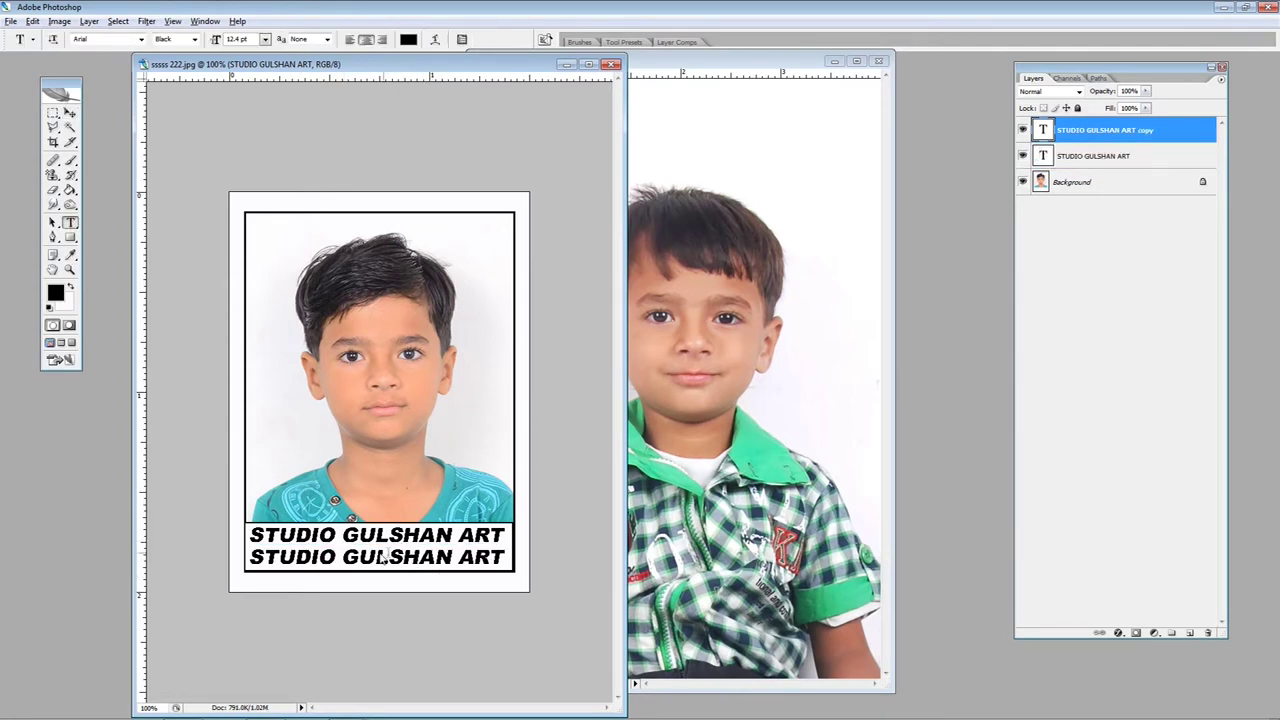
{"action": "double_click", "coordinate": [380, 558]}
{"action": "left_click", "coordinate": [378, 563]}
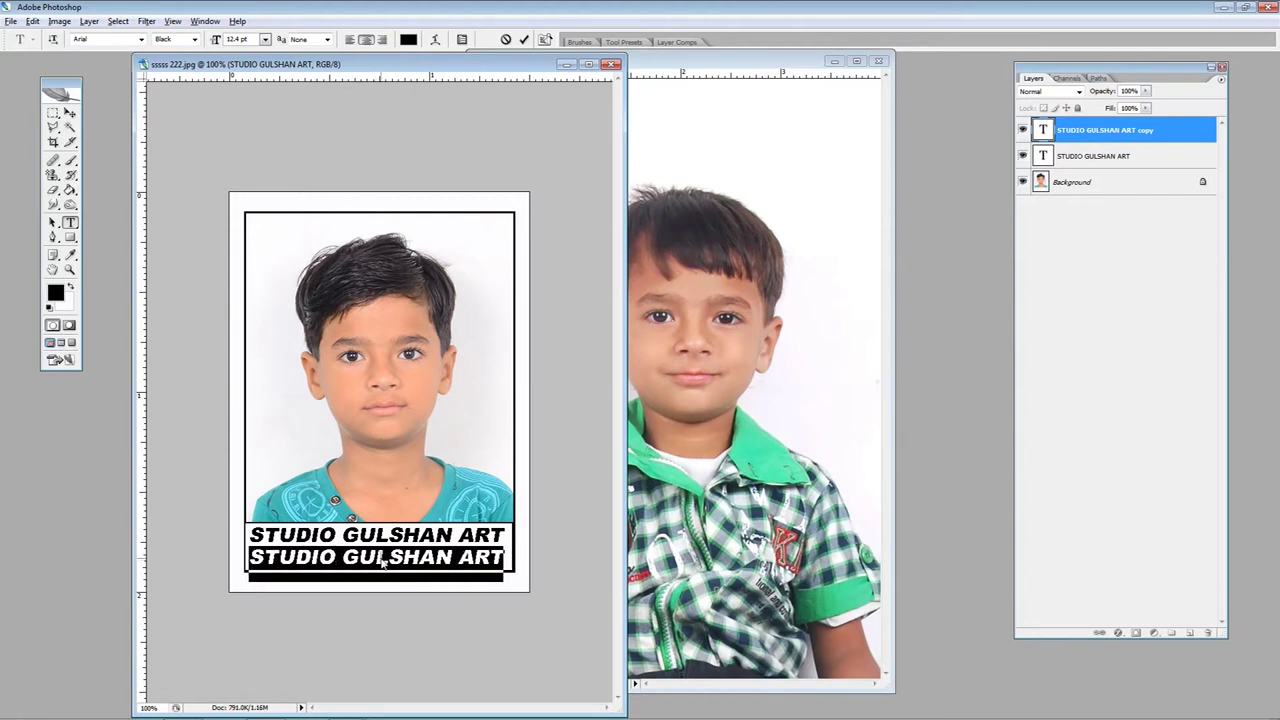
{"action": "type", "text": "17"}
{"action": "type", "text": "10.2017"}
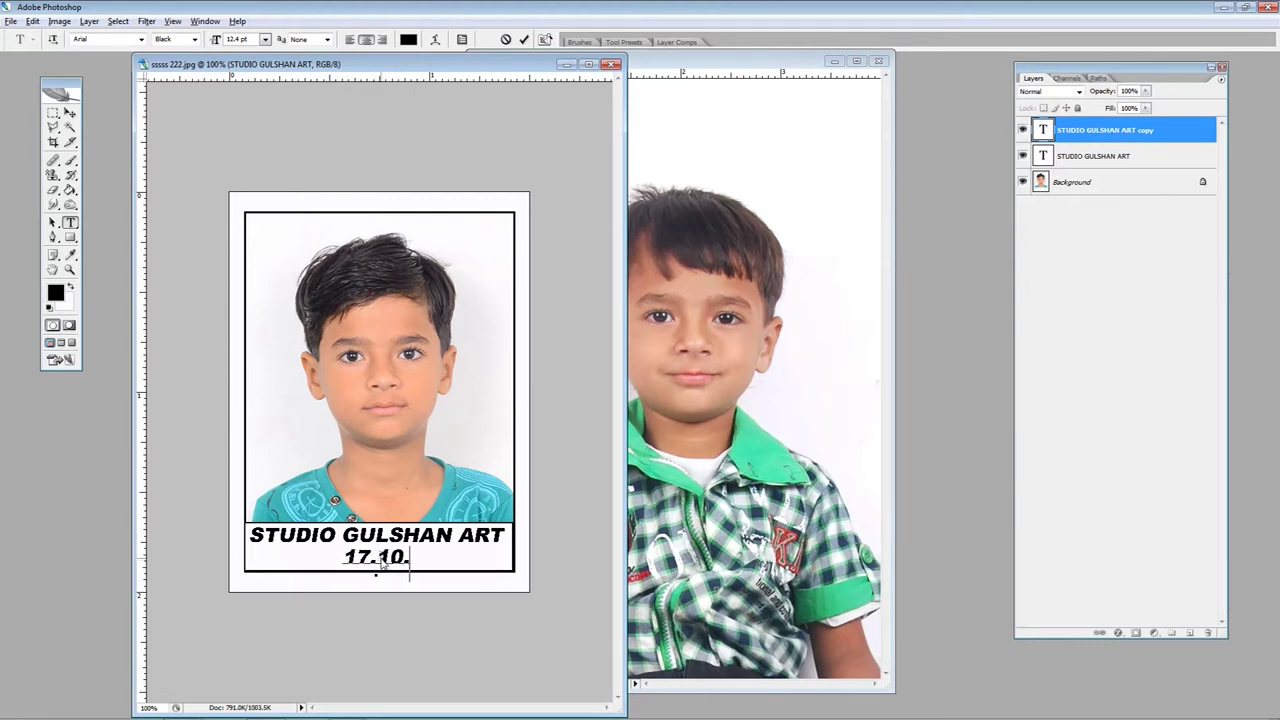
{"action": "left_click", "coordinate": [70, 113]}
{"action": "left_click_drag", "start_coordinate": [389, 541], "coordinate": [379, 541]}
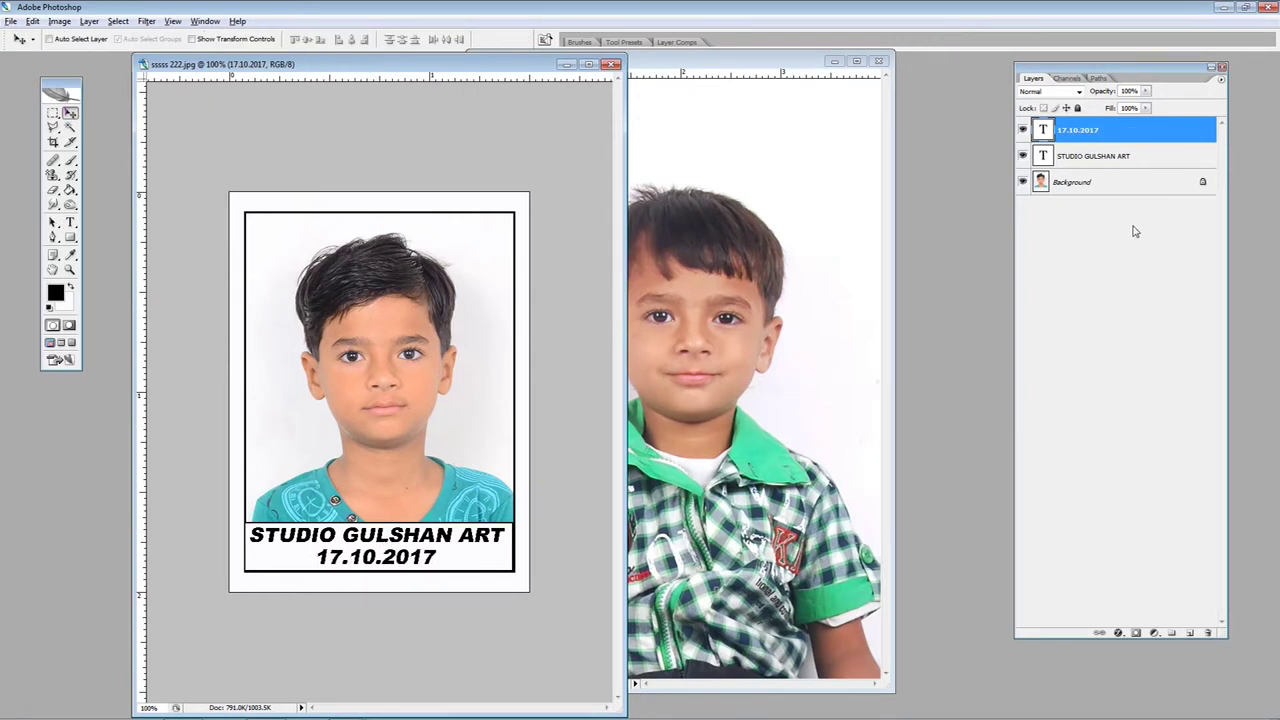
Select the date and studio name text layers together with the Background and merge them into one layer
{"action": "left_click", "coordinate": [1116, 157], "text": "shift"}
{"action": "left_click", "coordinate": [1104, 179], "text": "shift"}
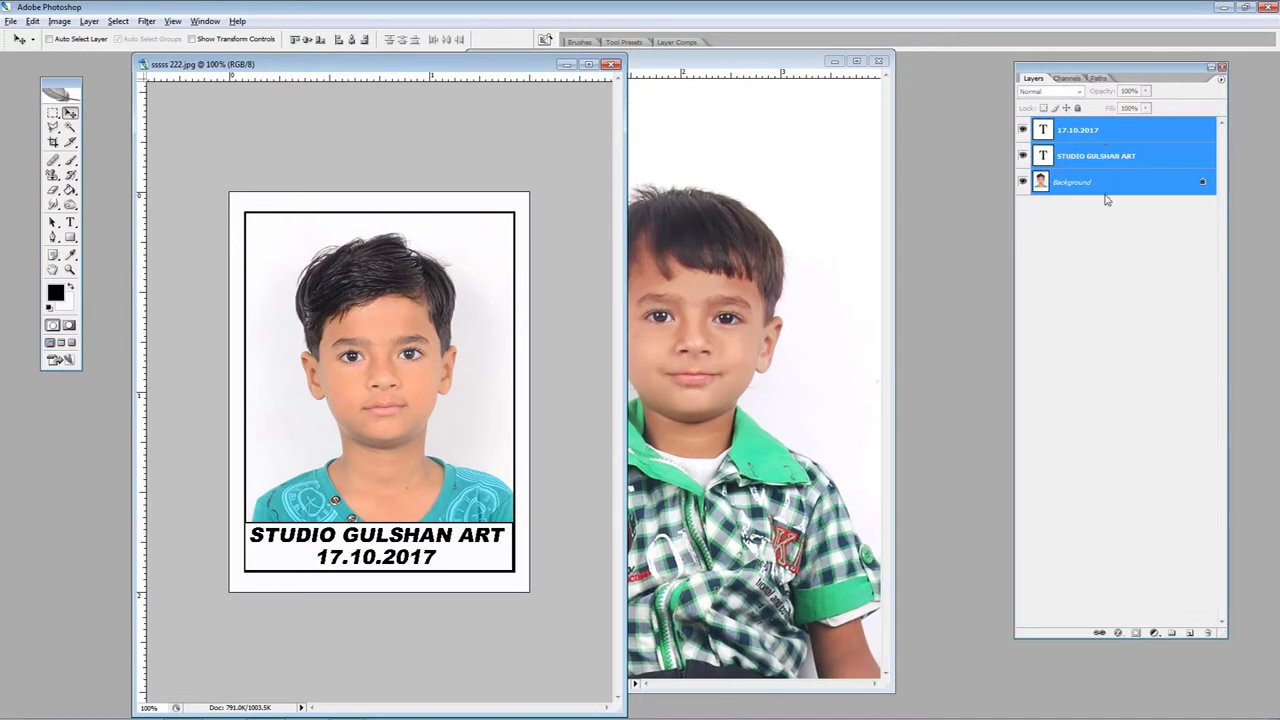
{"action": "right_click", "coordinate": [1097, 148]}
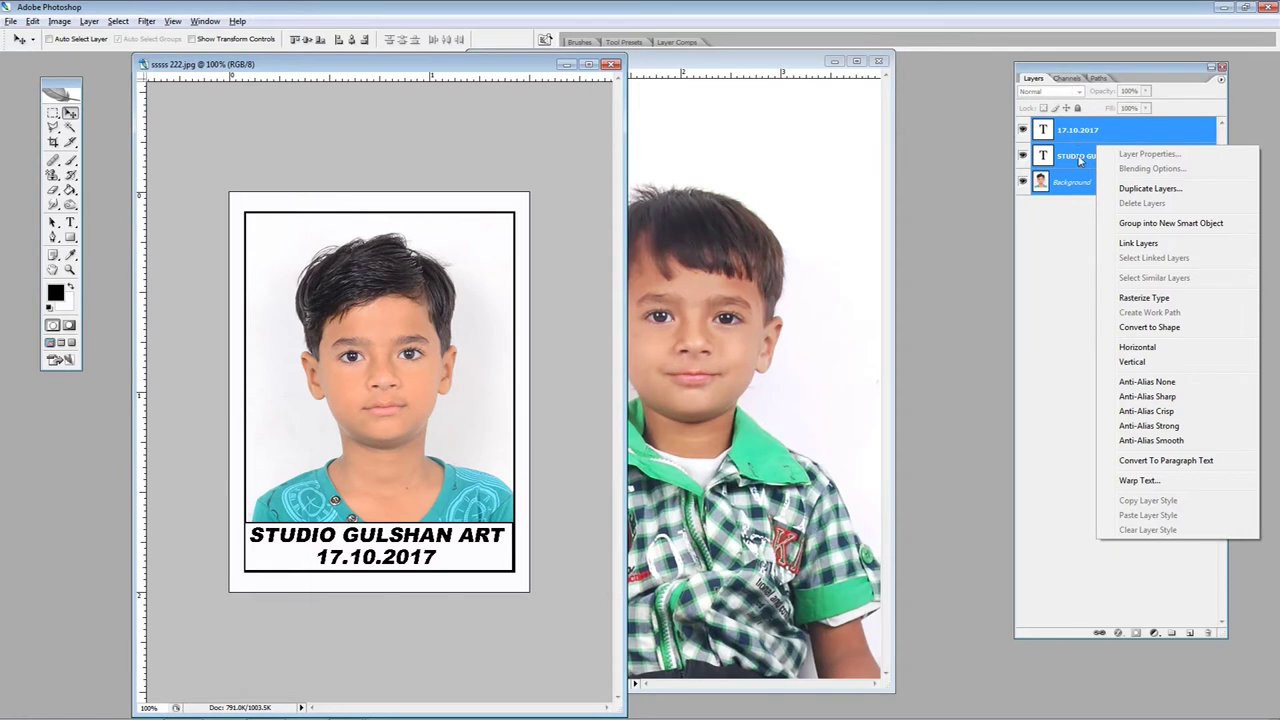
{"action": "left_click", "coordinate": [1064, 243]}
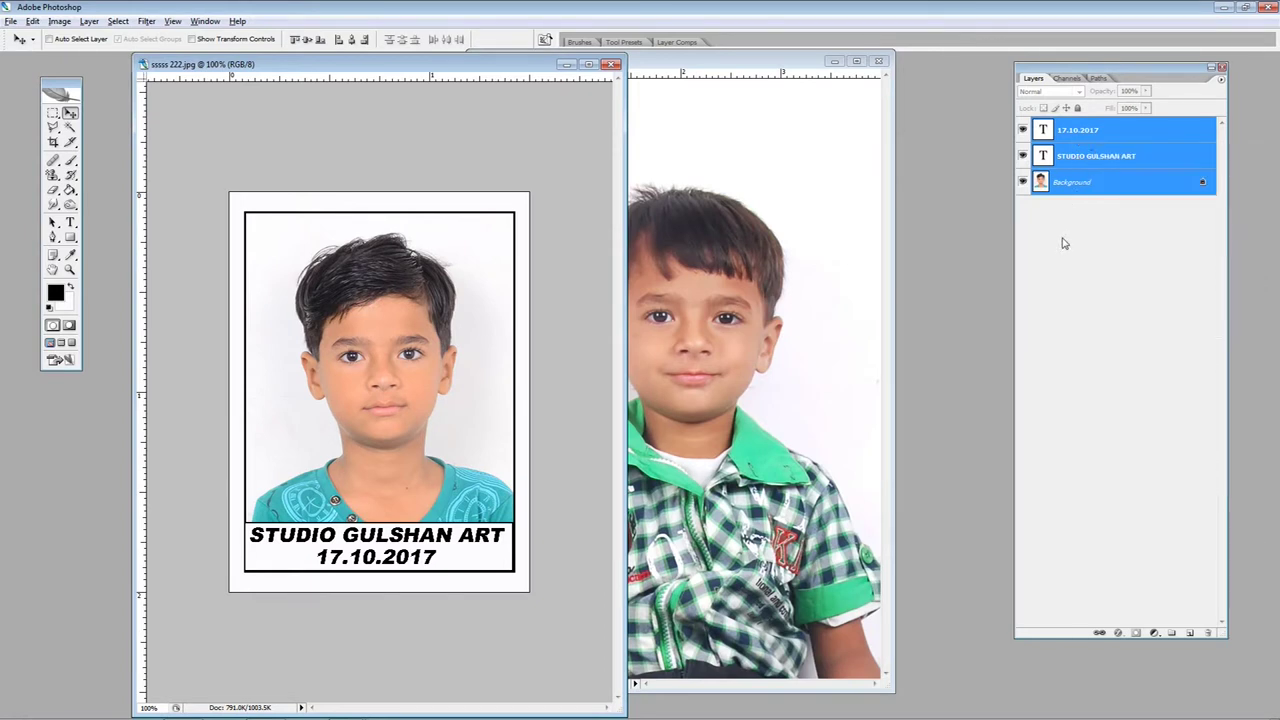
{"action": "right_click", "coordinate": [1076, 139]}
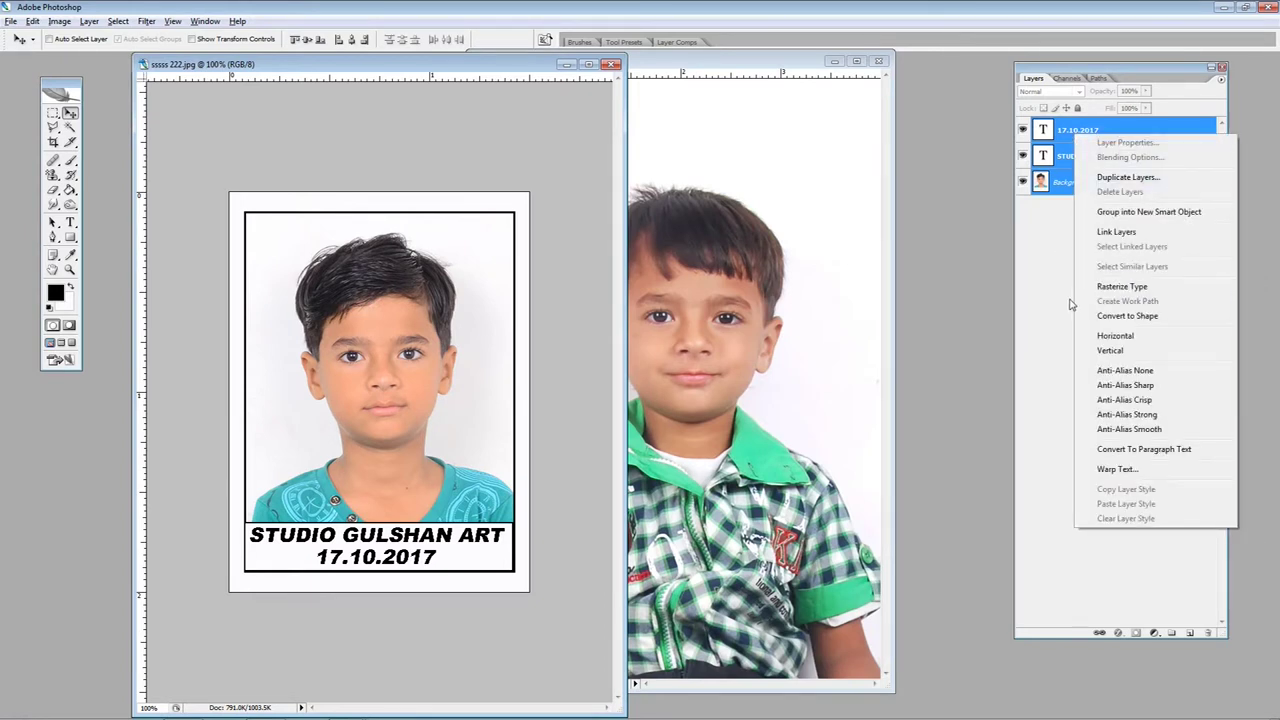
{"action": "left_click_drag", "start_coordinate": [1098, 75], "coordinate": [1061, 84]}
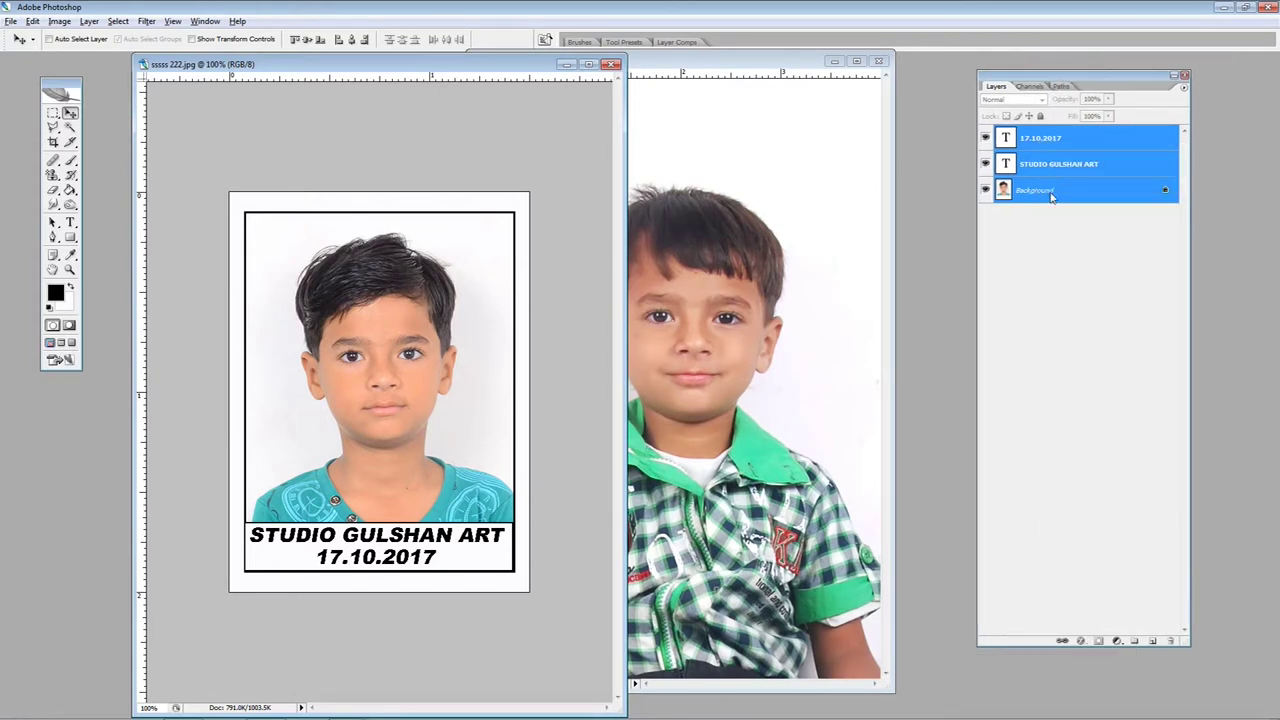
{"action": "key", "text": "ctrl+e"}
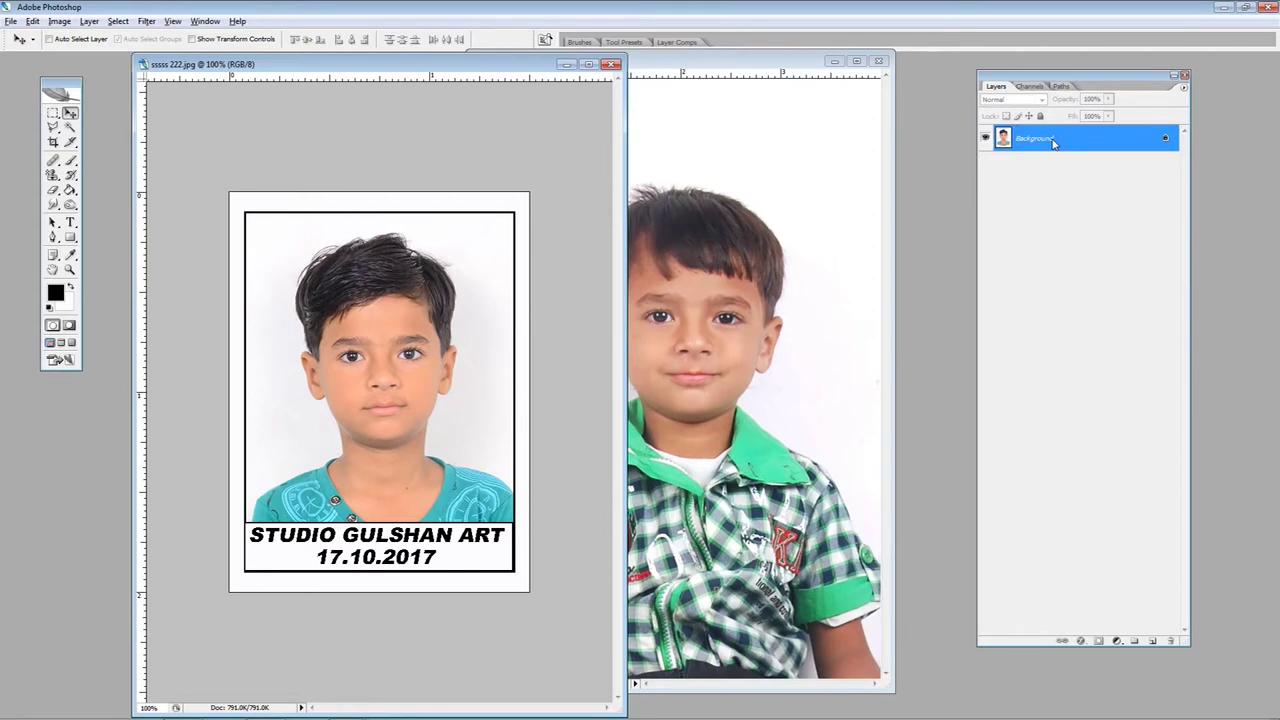
Define the captioned photo in sssss 222.jpg as a pattern
{"action": "left_click_drag", "start_coordinate": [382, 68], "coordinate": [372, 70]}
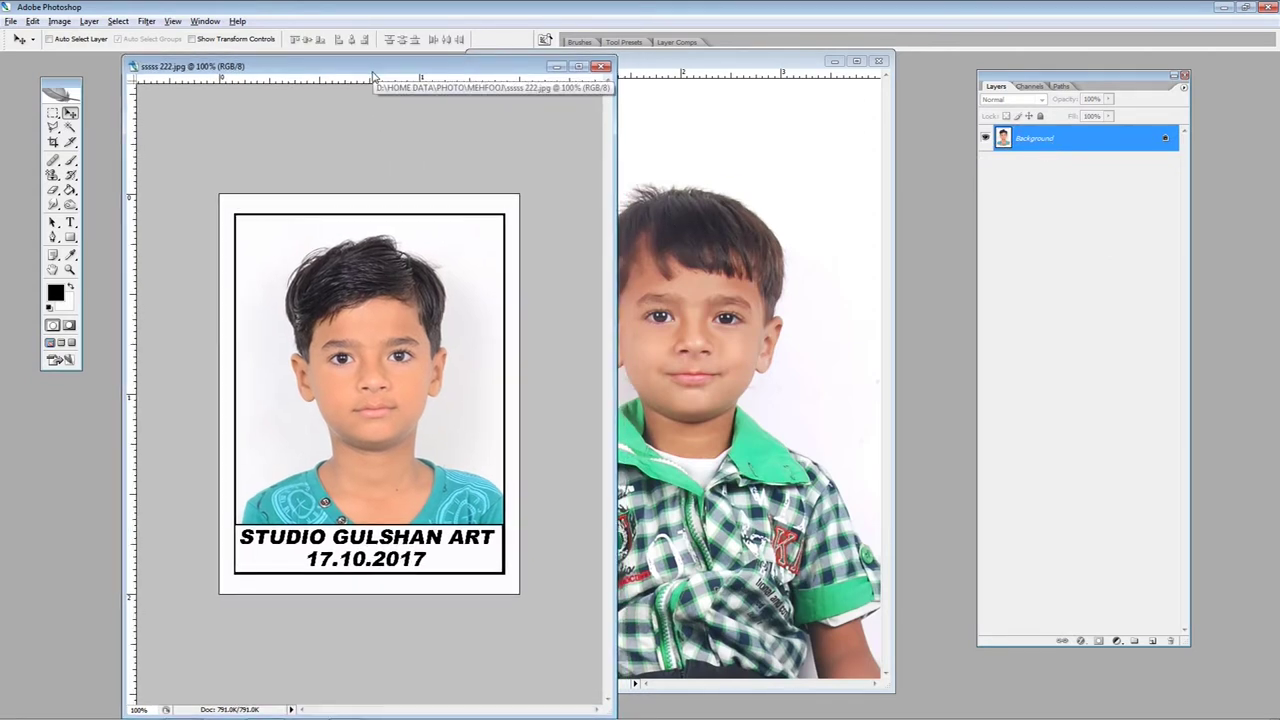
{"action": "left_click", "coordinate": [33, 21]}
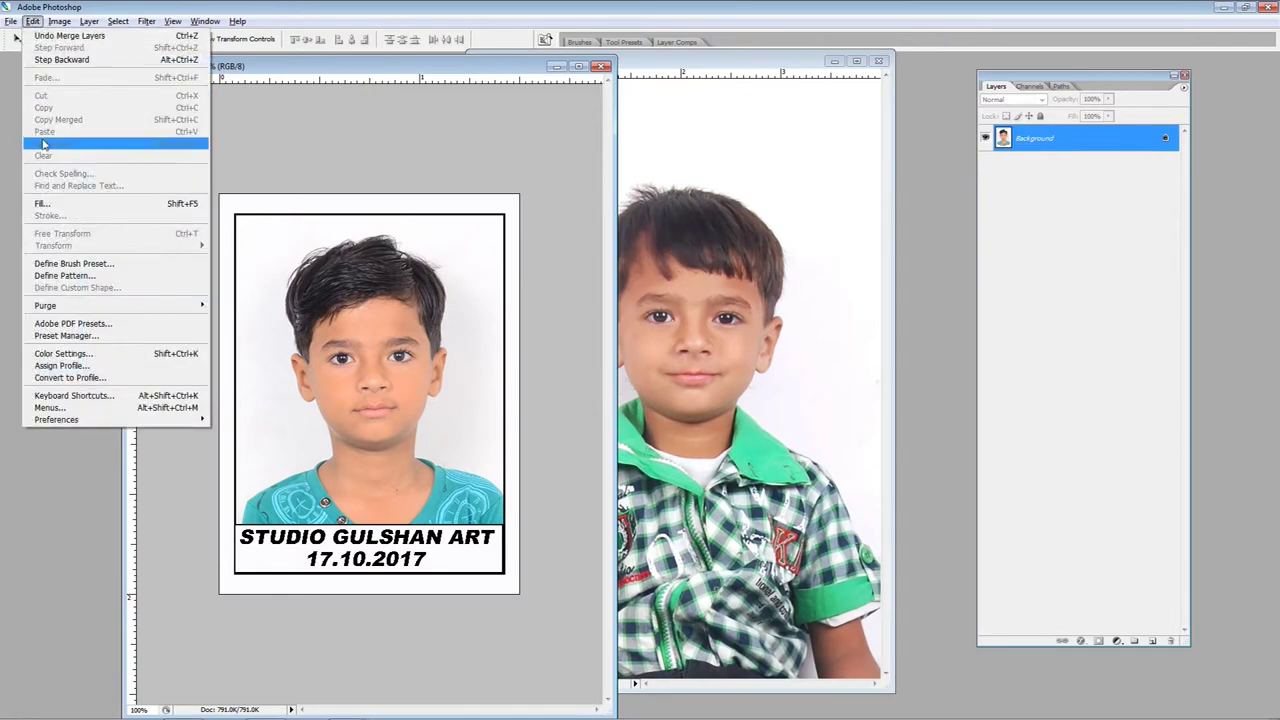
{"action": "left_click", "coordinate": [80, 276]}
{"action": "left_click", "coordinate": [762, 243]}
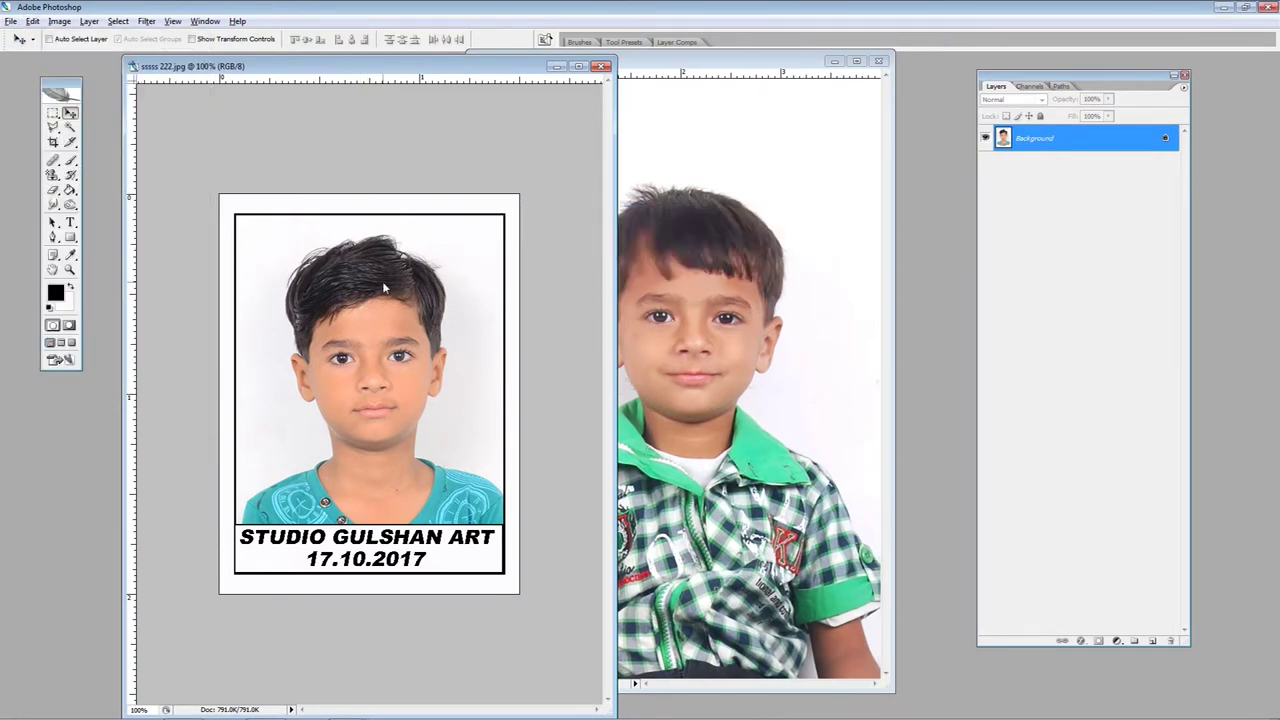
Crop the portrait in sssss.jpg to the boy's head and shoulders at 1.5 x 2 in and 300 pixels/inch, and show it at 100%
{"action": "left_click_drag", "start_coordinate": [436, 62], "coordinate": [342, 83]}
{"action": "left_click", "coordinate": [757, 62]}
{"action": "left_click_drag", "start_coordinate": [757, 62], "coordinate": [685, 62]}
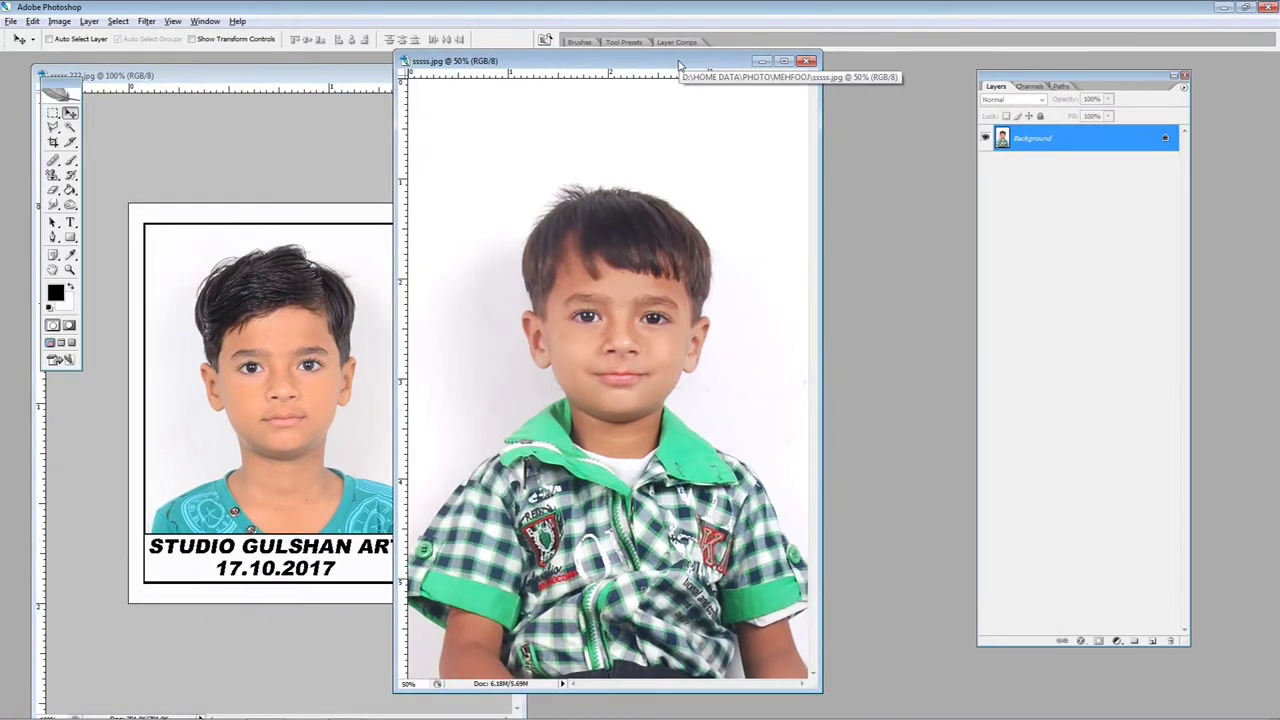
{"action": "left_click", "coordinate": [53, 142]}
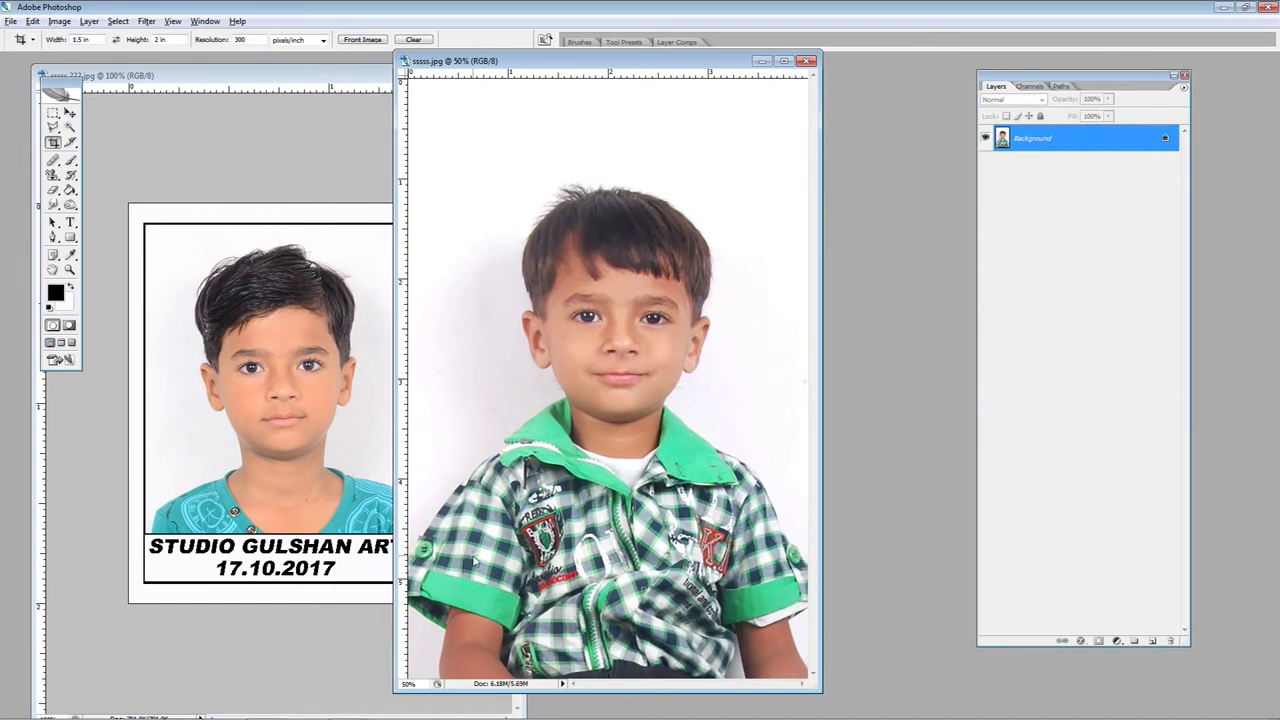
{"action": "mouse_move", "coordinate": [480, 568]}
{"action": "left_mouse_down"}
{"action": "mouse_move", "coordinate": [710, 448]}
{"action": "mouse_move", "coordinate": [692, 455]}
{"action": "left_mouse_up"}
{"action": "key", "text": "Return"}
{"action": "key", "text": "z"}
{"action": "right_click", "coordinate": [457, 227]}
{"action": "left_click", "coordinate": [512, 236]}
{"action": "left_click", "coordinate": [70, 113]}
{"action": "left_click_drag", "start_coordinate": [527, 66], "coordinate": [485, 78]}
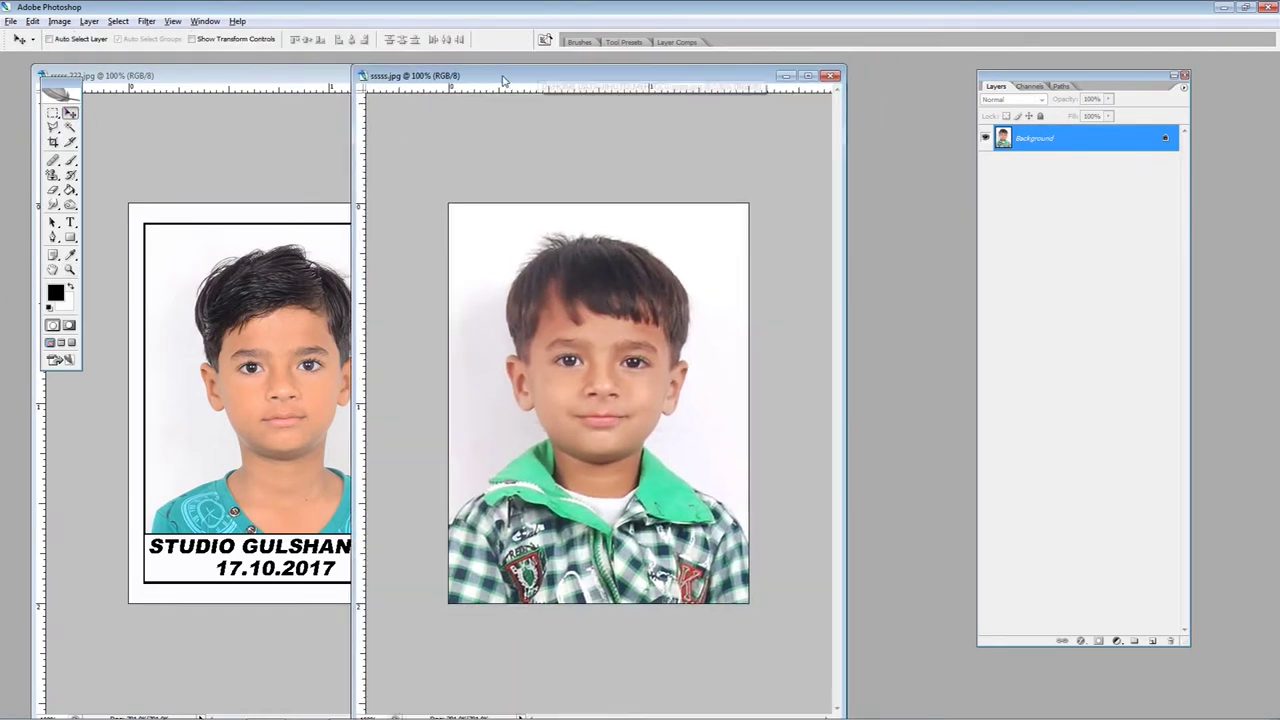
Select the entire cropped photo in sssss.jpg and add a black 40 px centered stroke around it
{"action": "left_click", "coordinate": [125, 21]}
{"action": "left_click", "coordinate": [130, 34]}
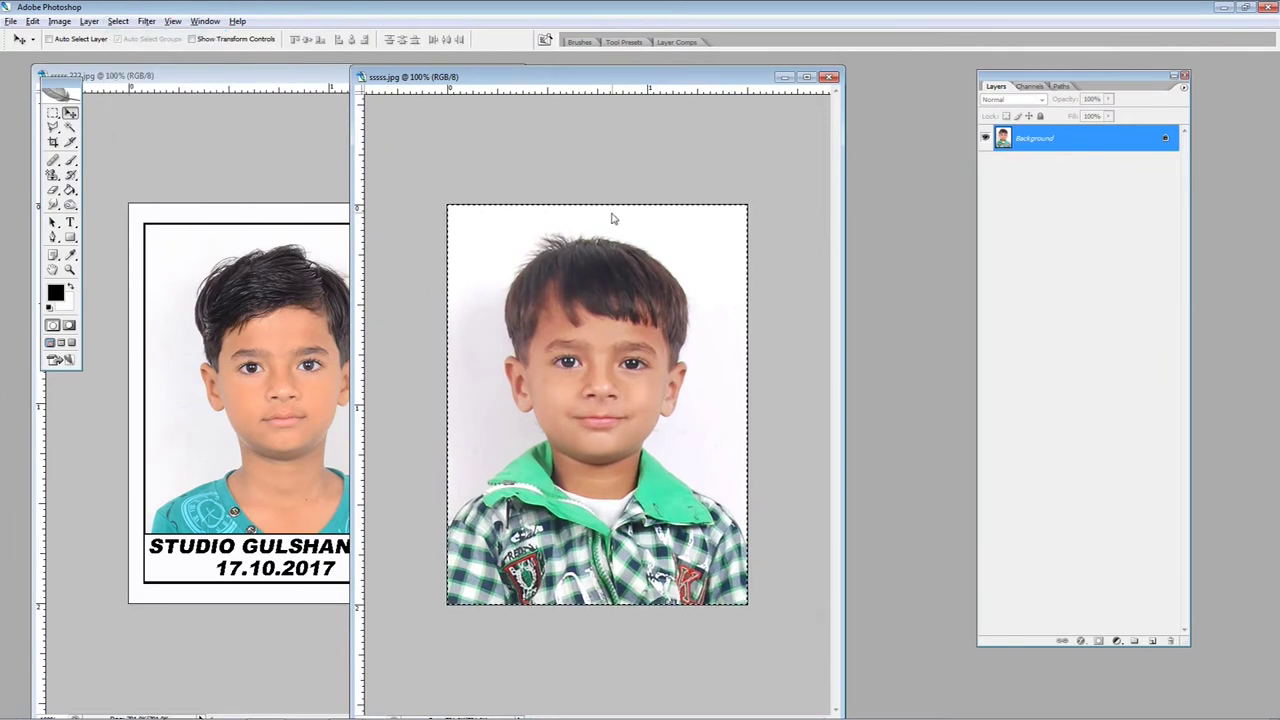
{"action": "left_click", "coordinate": [33, 22]}
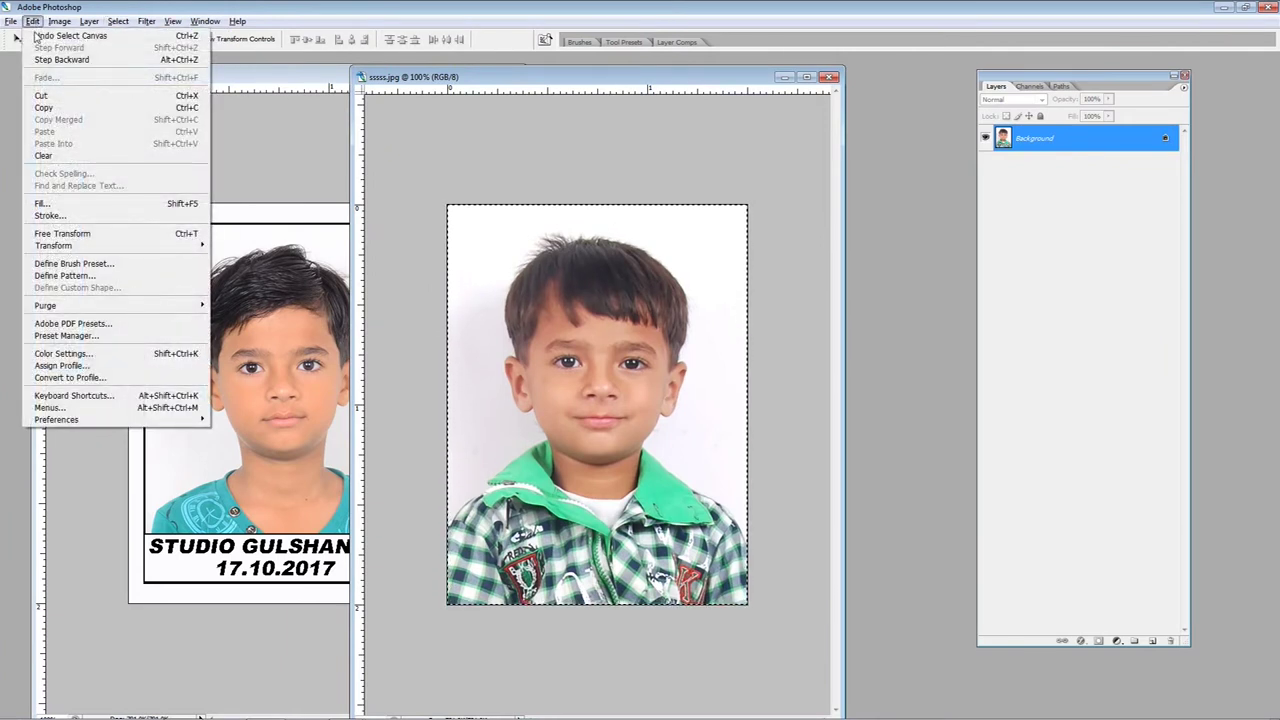
{"action": "left_click", "coordinate": [118, 222]}
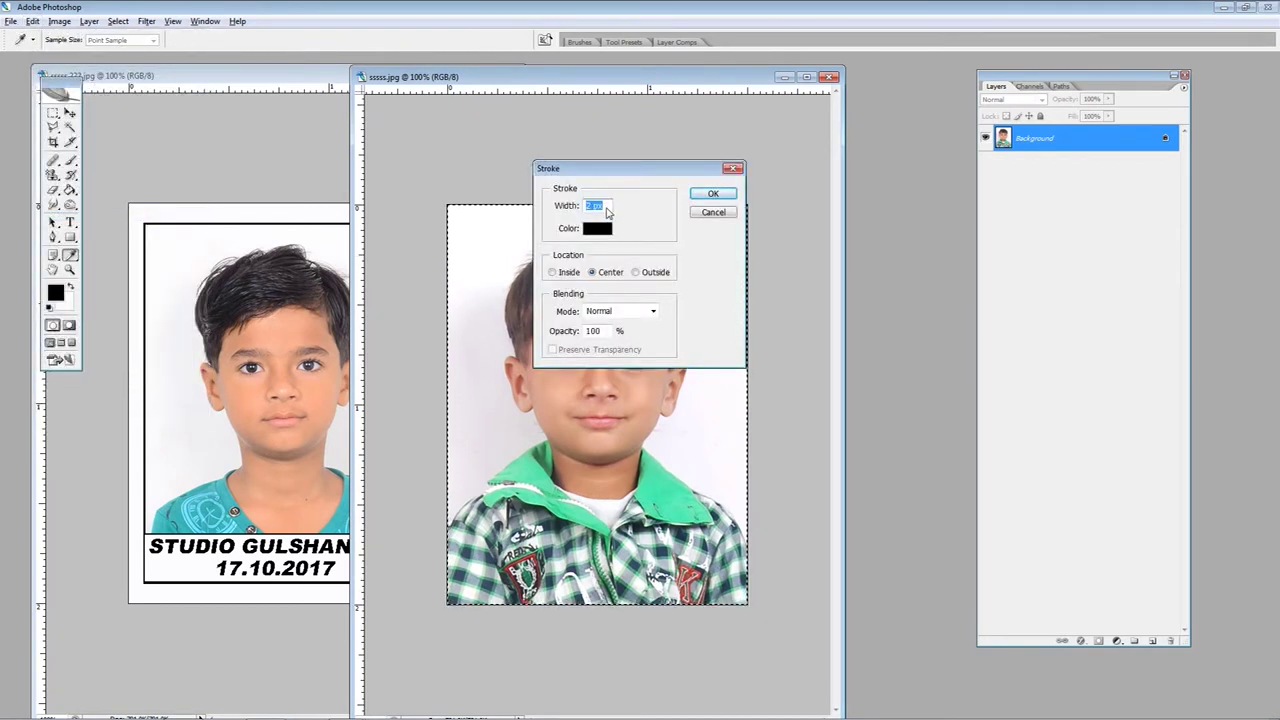
{"action": "left_click_drag", "start_coordinate": [622, 181], "coordinate": [693, 299]}
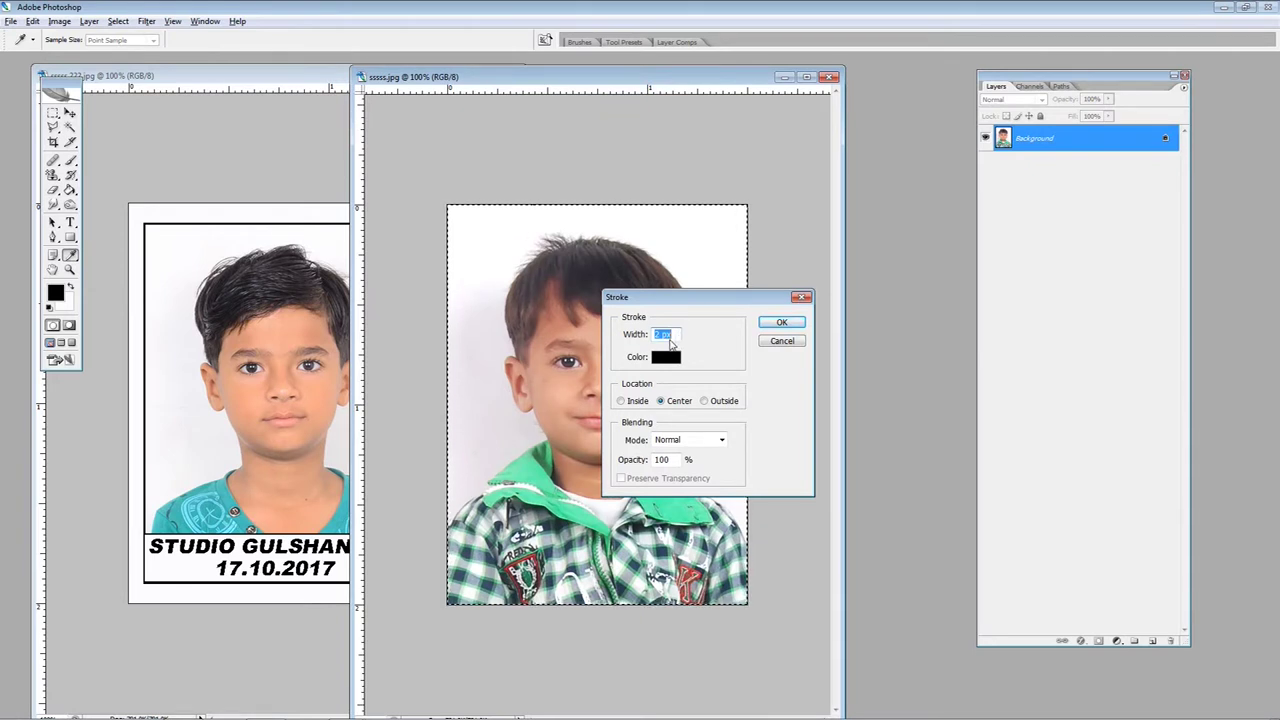
{"action": "left_click", "coordinate": [781, 323]}
{"action": "key", "text": "v"}
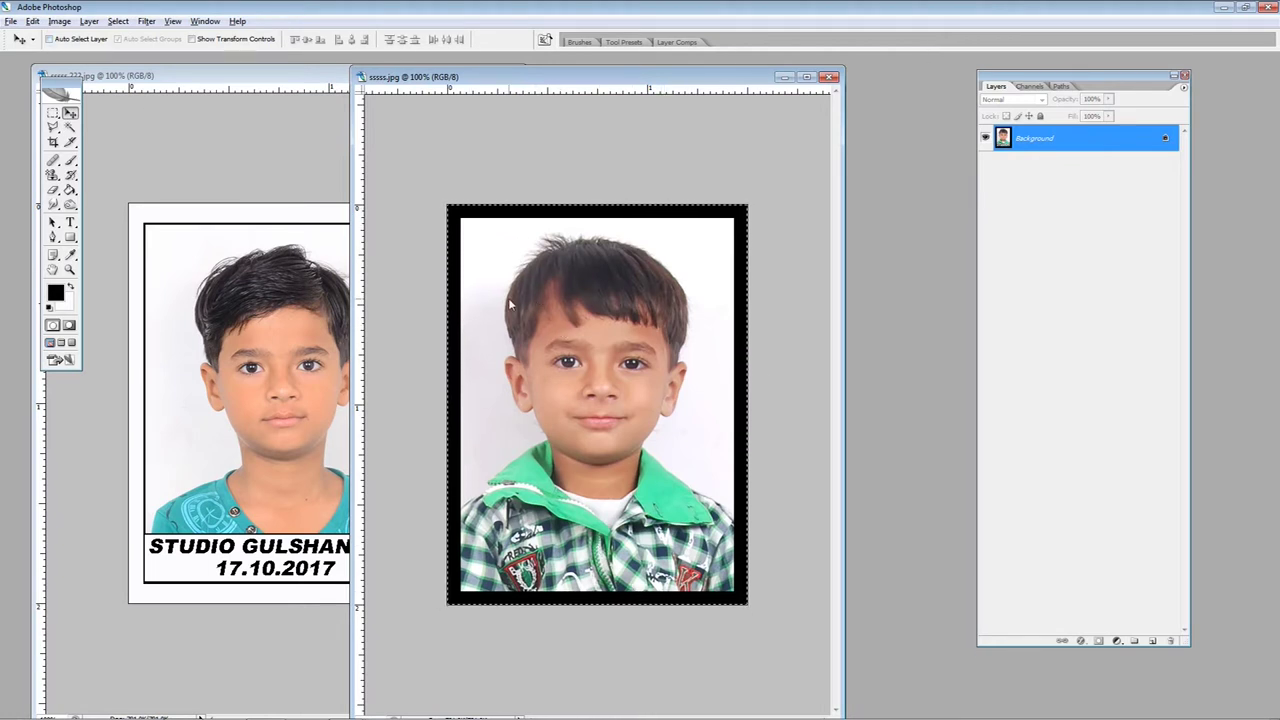
Add a white (ffffff) 35 px centered stroke over the black border, leaving a thin black frame inside a white margin
{"action": "left_click", "coordinate": [33, 21]}
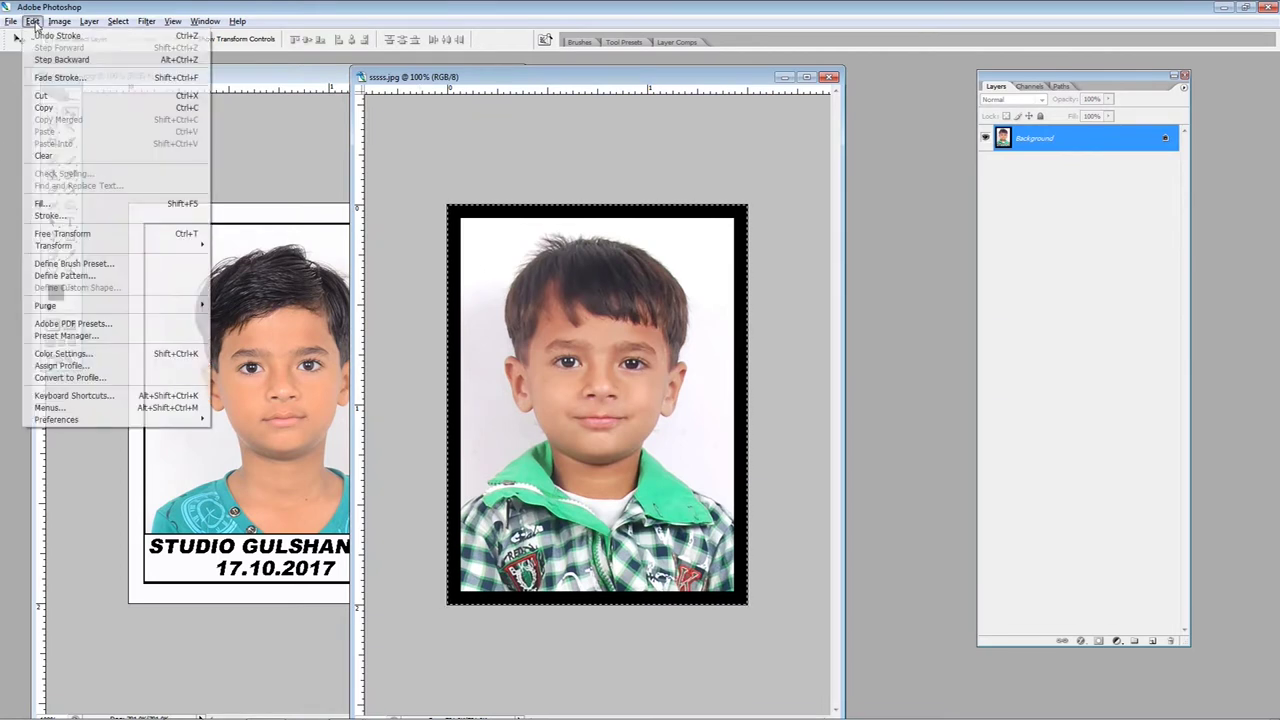
{"action": "left_click", "coordinate": [67, 216]}
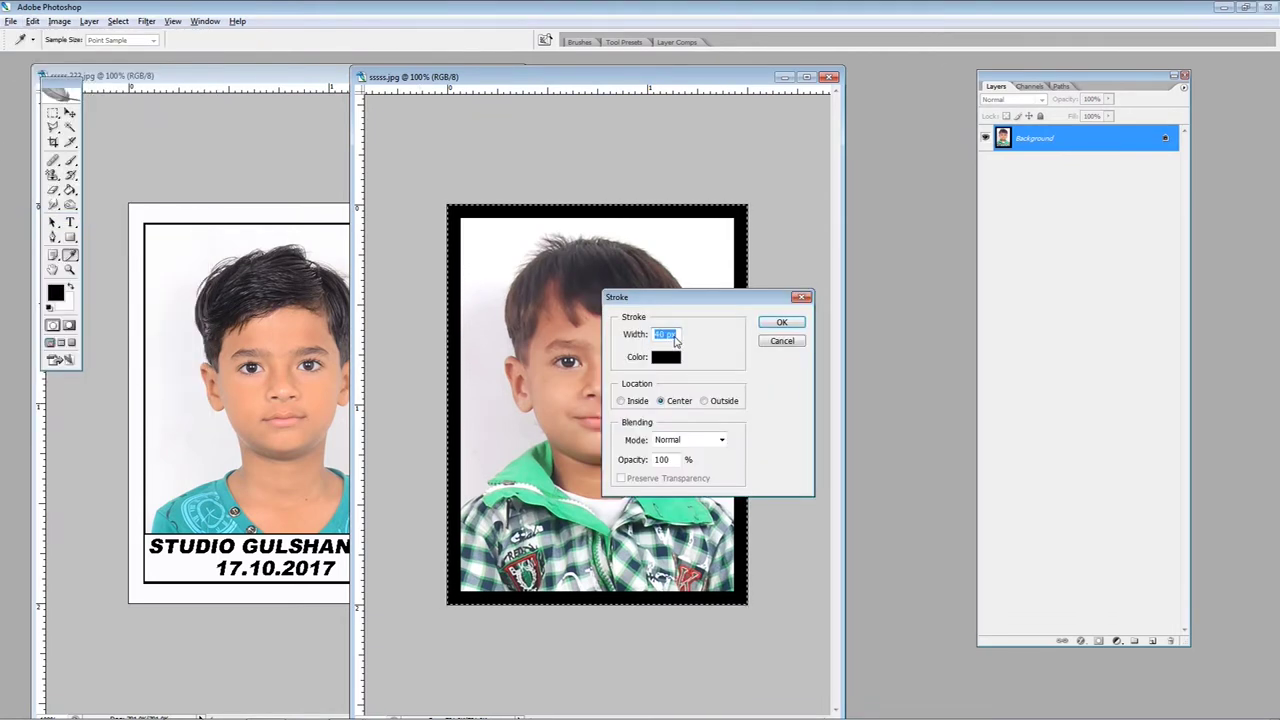
{"action": "left_click", "coordinate": [667, 360]}
{"action": "left_click_drag", "start_coordinate": [565, 686], "coordinate": [492, 538]}
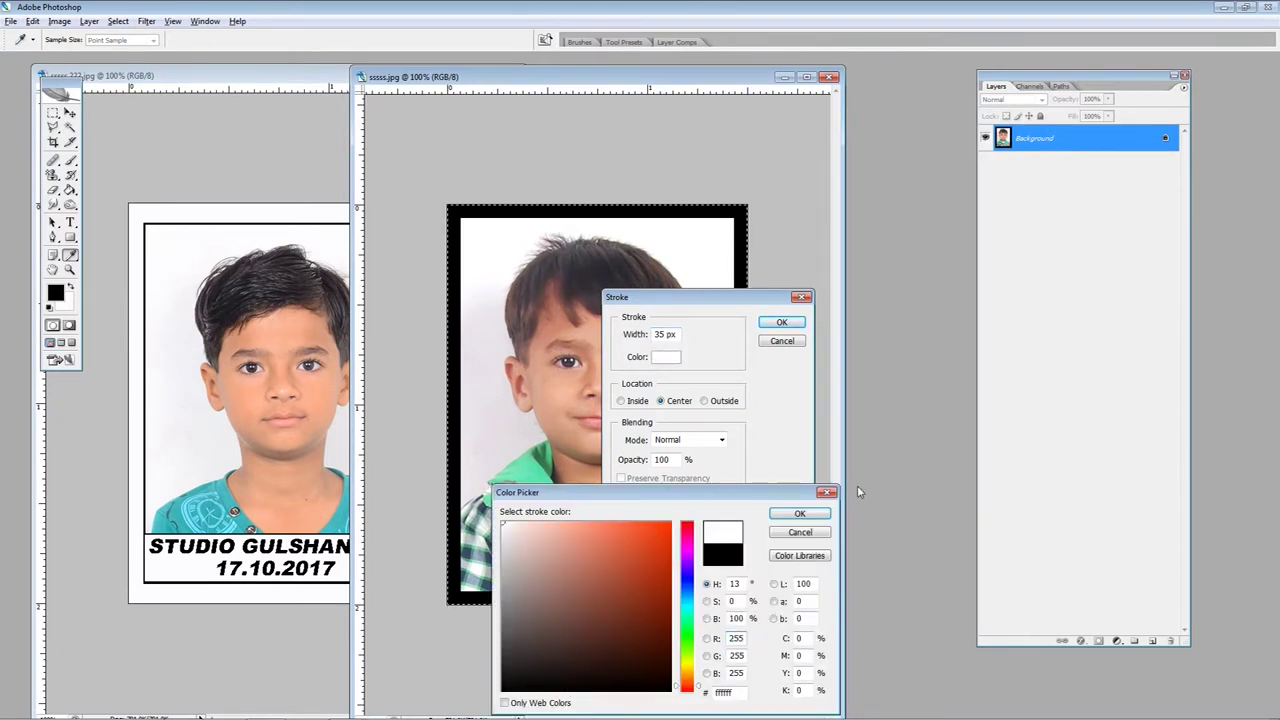
{"action": "left_click", "coordinate": [800, 513]}
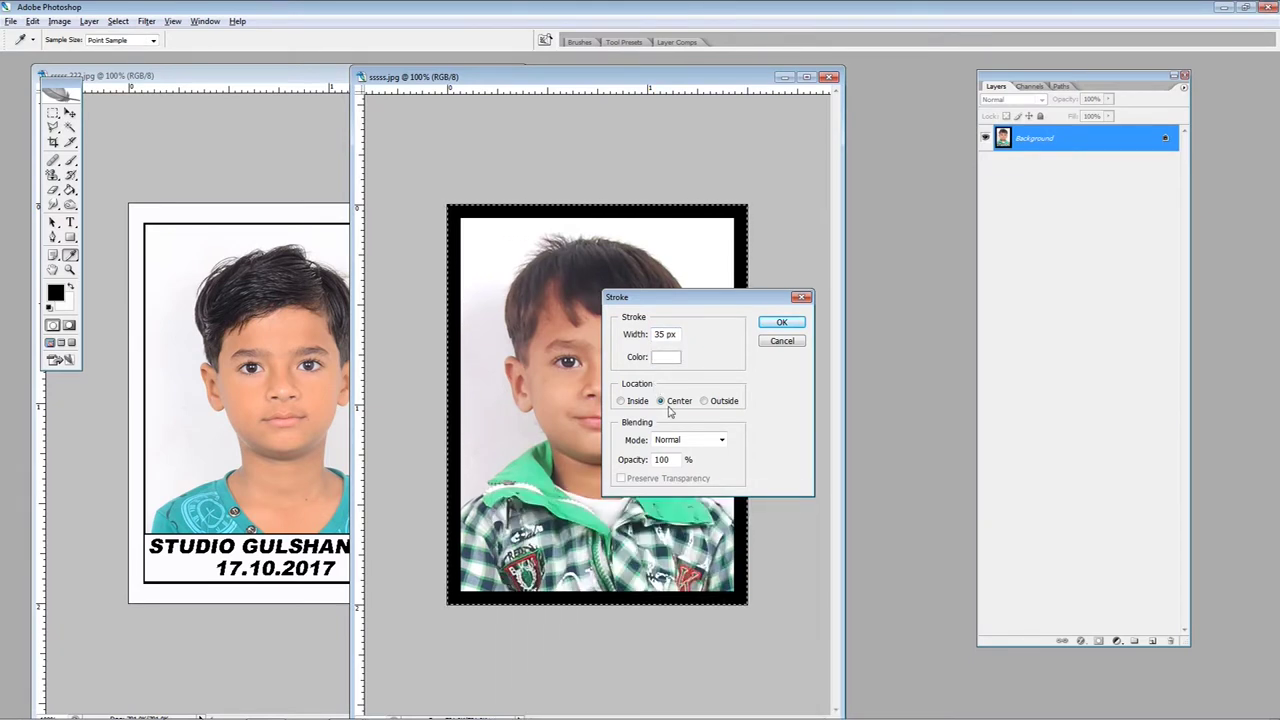
{"action": "left_click", "coordinate": [780, 322]}
{"action": "key", "text": "v"}
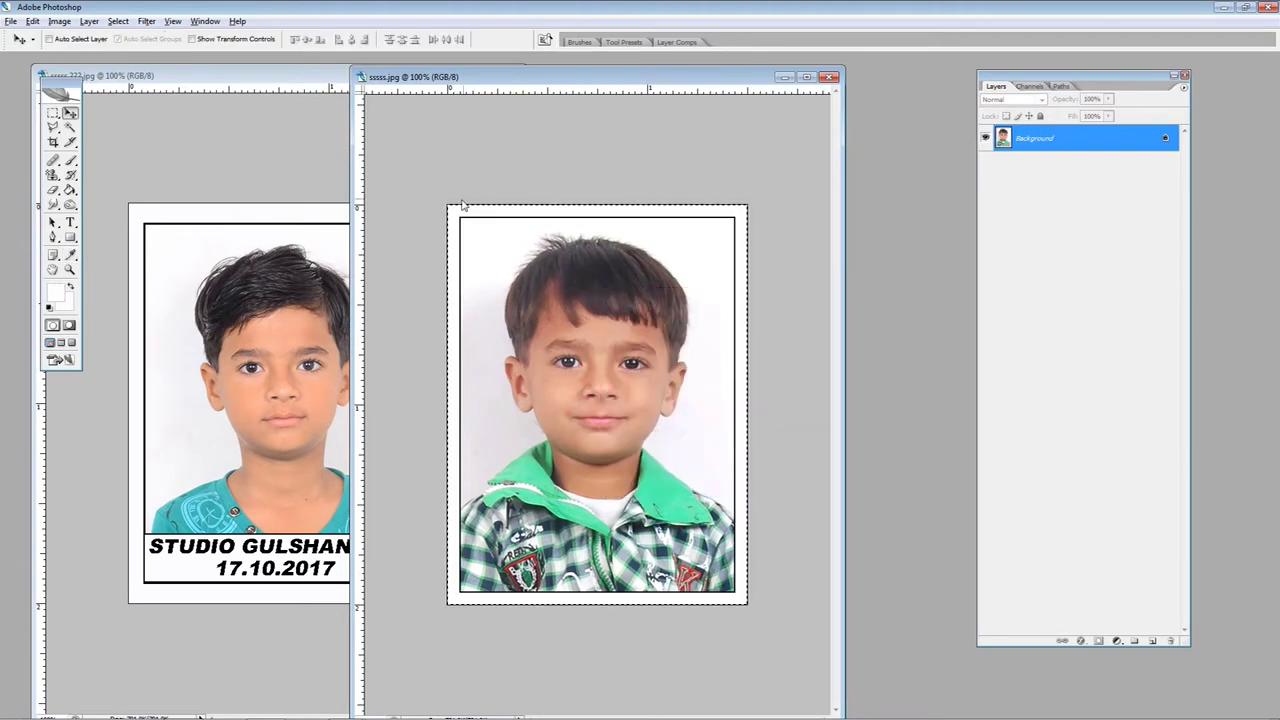
Deselect the bordered color photo in sssss.jpg and define it as a pattern named sssss.jpg
{"action": "key", "text": "m"}
{"action": "key", "text": "ctrl+d"}
{"action": "left_click", "coordinate": [33, 21]}
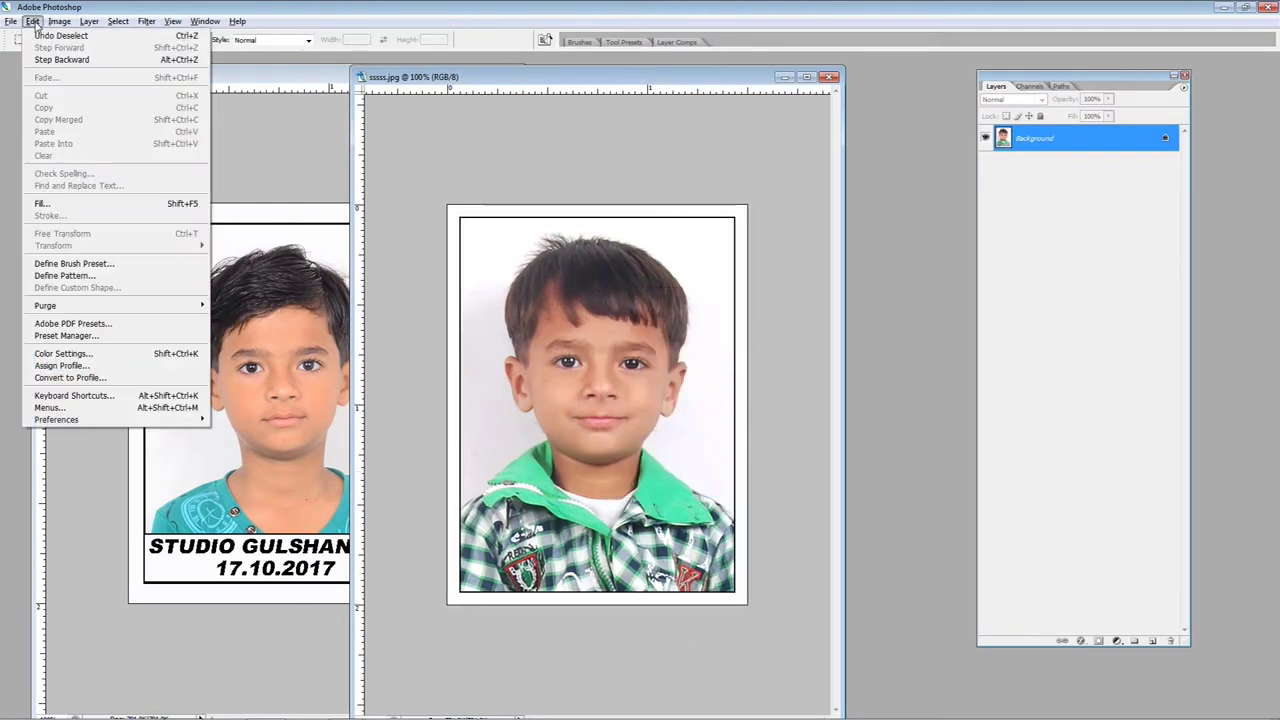
{"action": "left_click", "coordinate": [98, 276]}
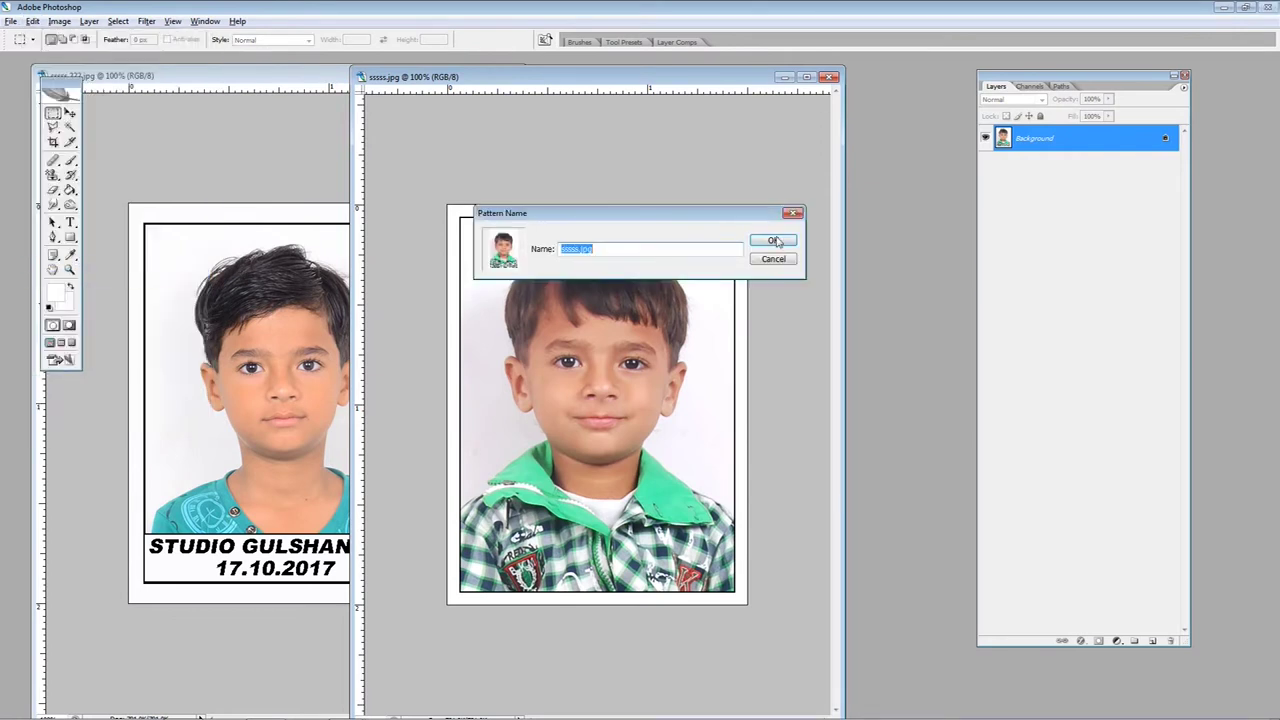
{"action": "left_click", "coordinate": [772, 243]}
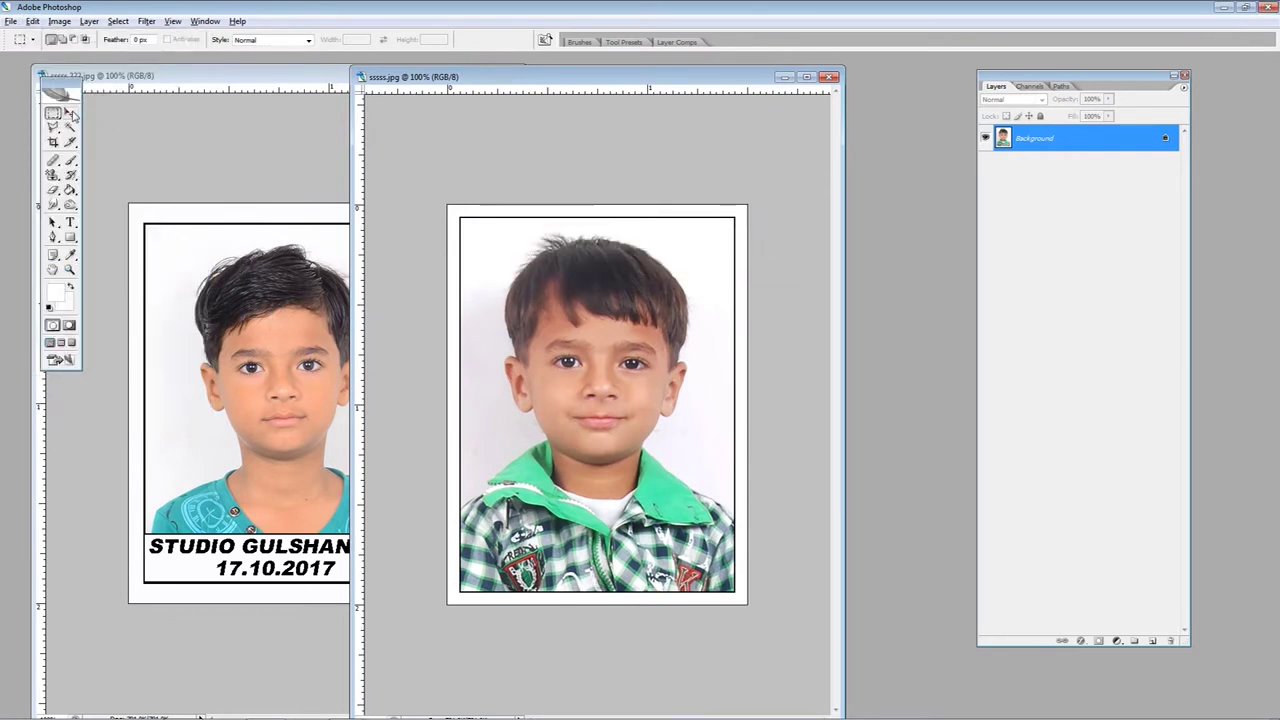
Desaturate the bordered photo in sssss.jpg to make a black-and-white version
{"action": "left_click", "coordinate": [70, 113]}
{"action": "left_click_drag", "start_coordinate": [449, 90], "coordinate": [513, 89]}
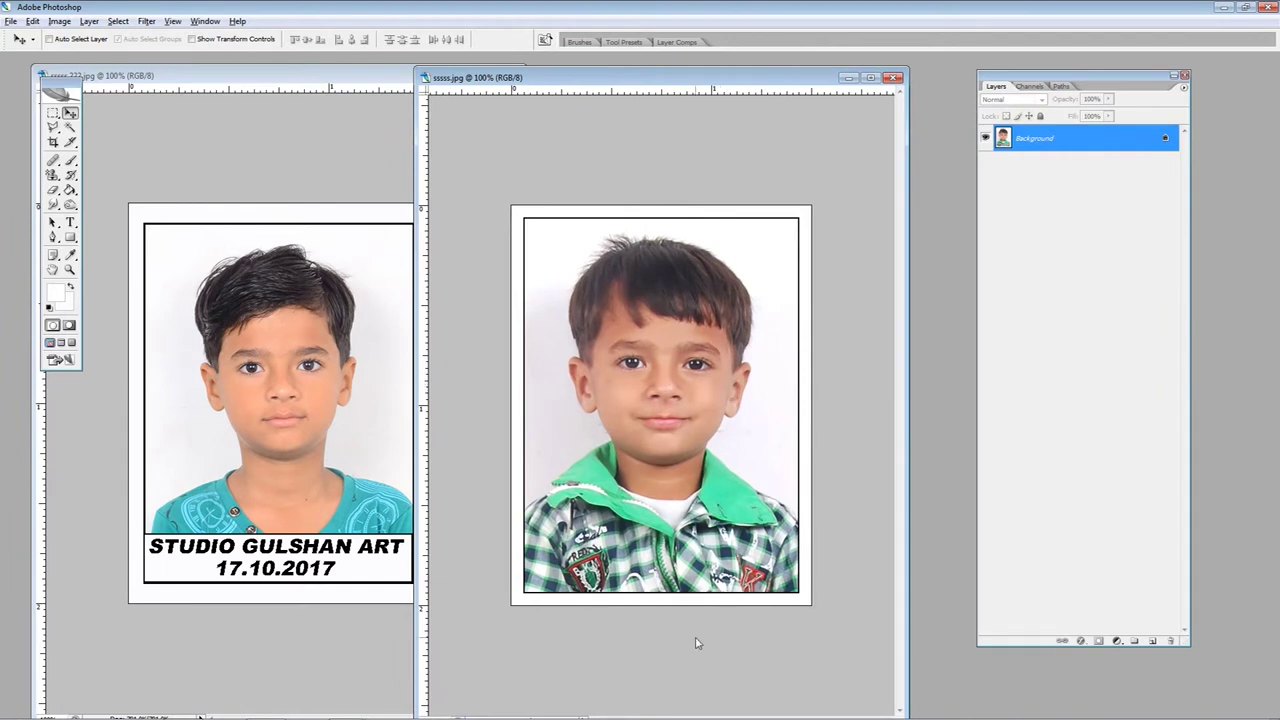
{"action": "left_click", "coordinate": [59, 21]}
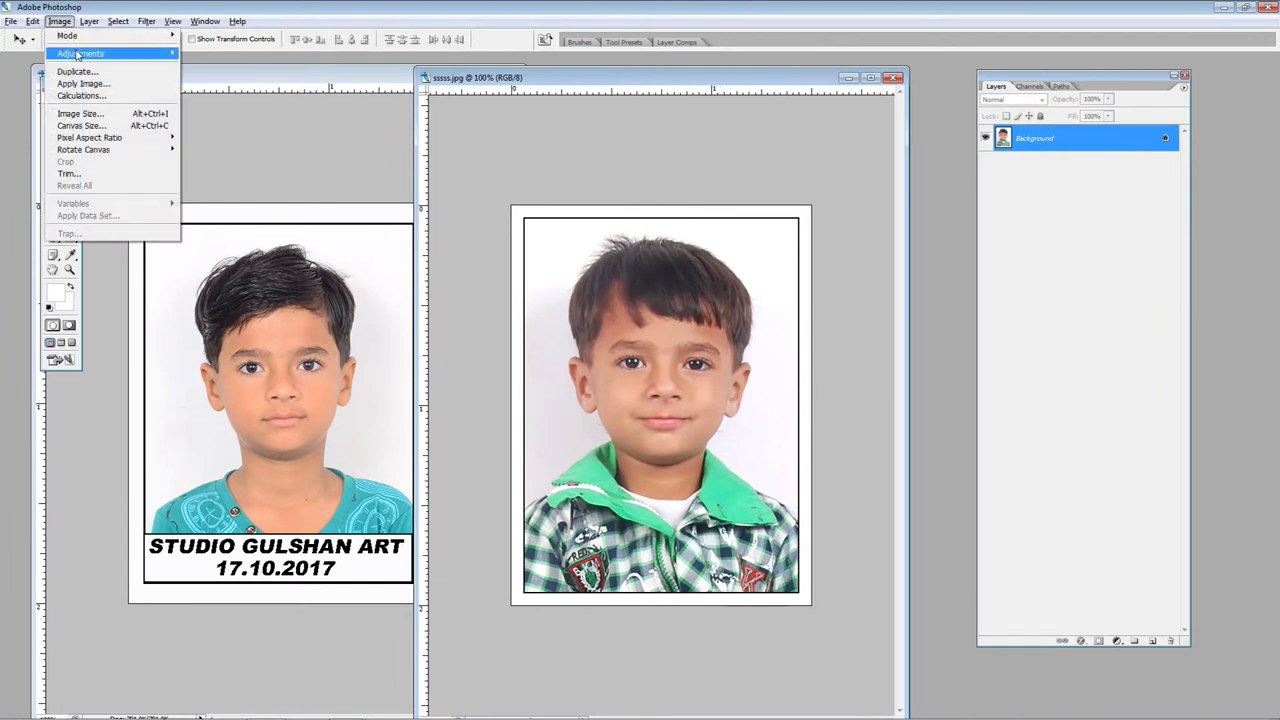
{"action": "mouse_move", "coordinate": [90, 53]}
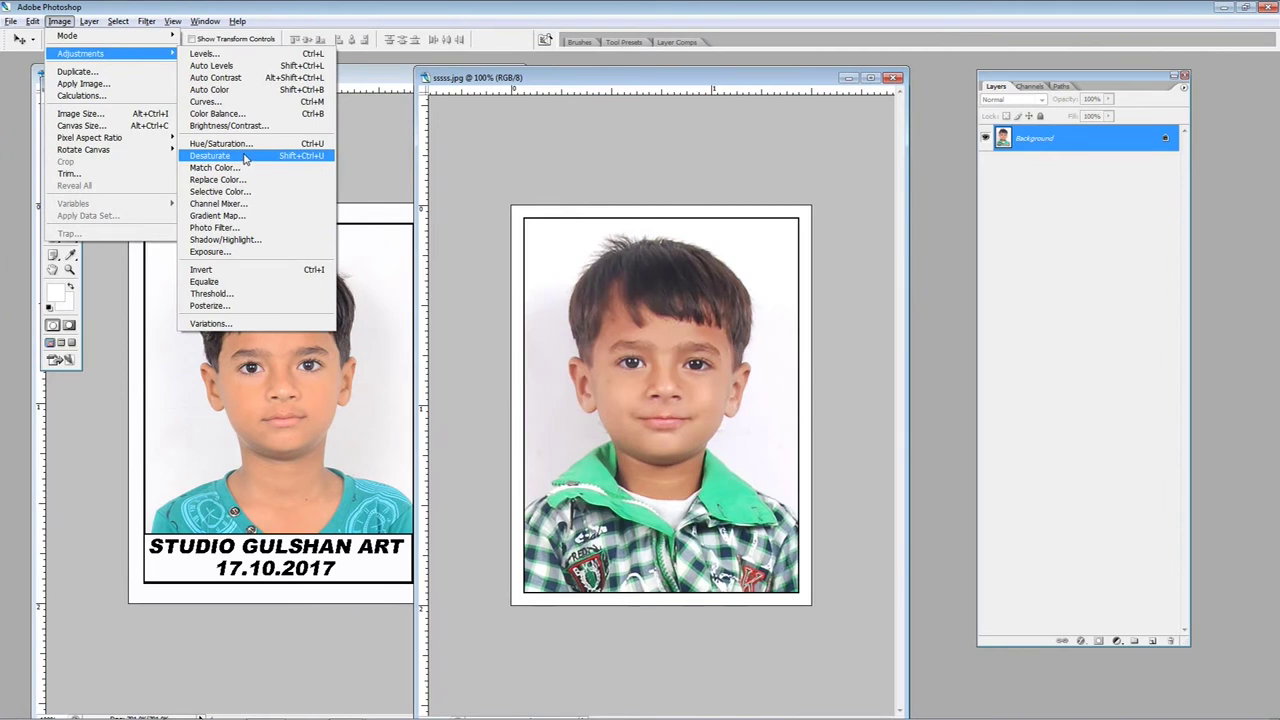
{"action": "left_click", "coordinate": [244, 159]}
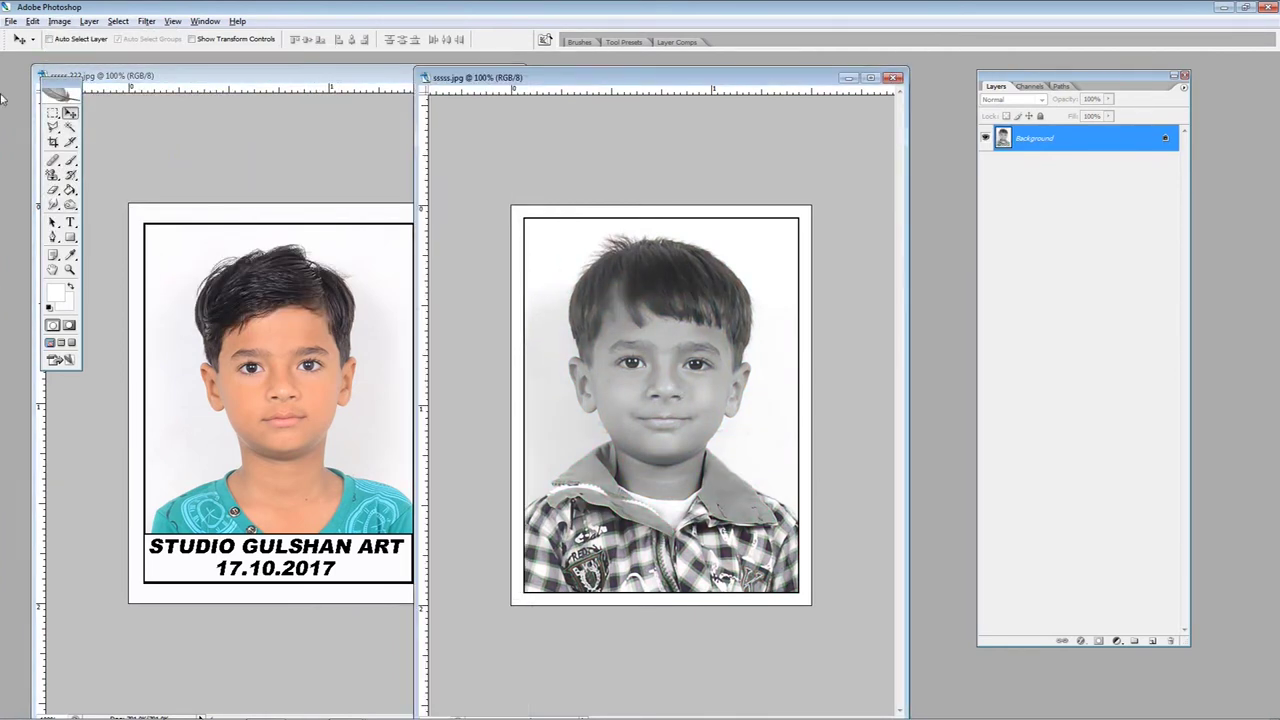
Define the black-and-white photo in sssss.jpg as a pattern
{"action": "left_click", "coordinate": [31, 19]}
{"action": "left_click", "coordinate": [58, 270]}
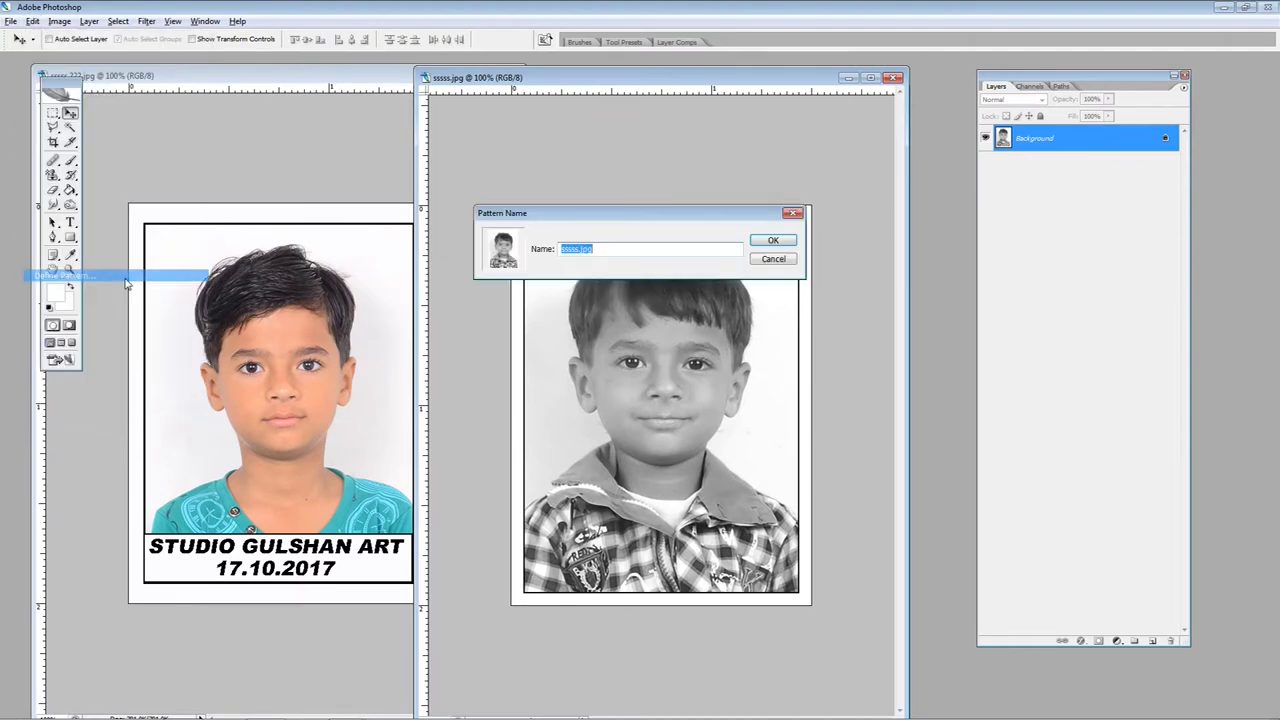
{"action": "left_click", "coordinate": [756, 240]}
Create a new 6 x 8 inch document with a white background and place its window in front of the photos
{"action": "left_click_drag", "start_coordinate": [199, 77], "coordinate": [314, 87]}
{"action": "left_click", "coordinate": [690, 80]}
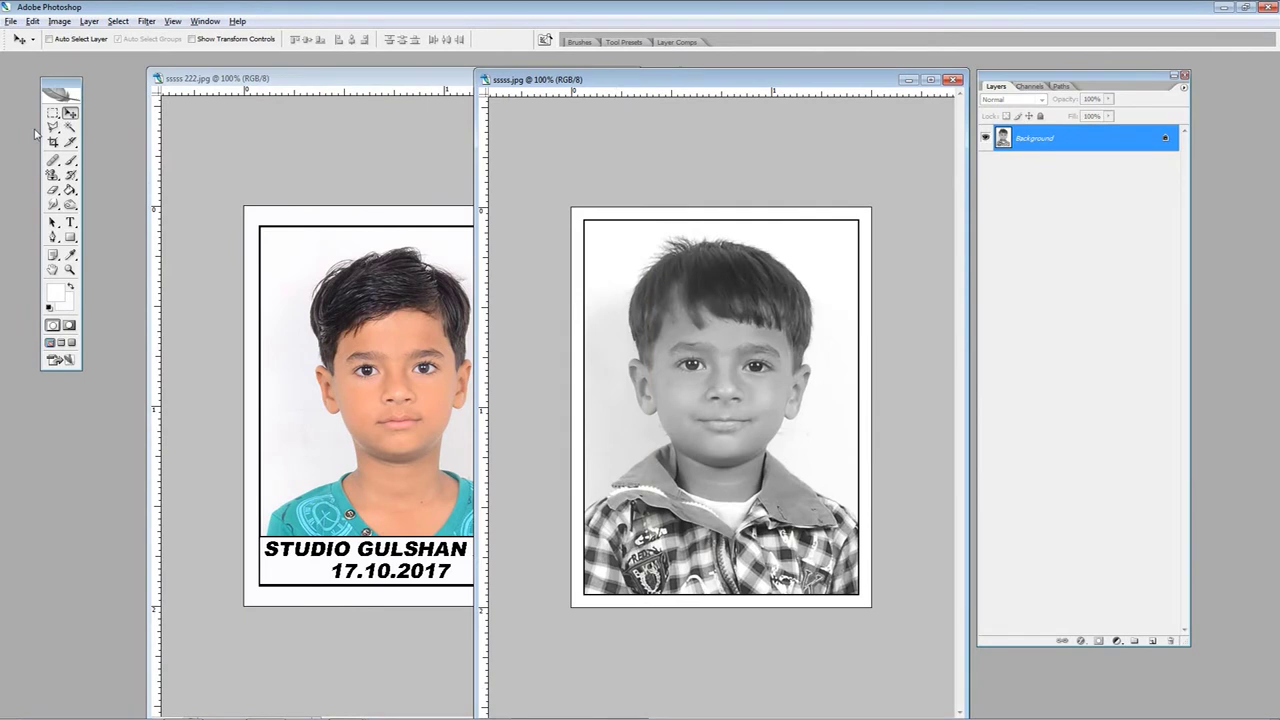
{"action": "left_click", "coordinate": [10, 20]}
{"action": "left_click", "coordinate": [30, 40]}
{"action": "left_click", "coordinate": [540, 232]}
{"action": "type", "text": "6"}
{"action": "key", "text": "Tab"}
{"action": "key", "text": "Tab"}
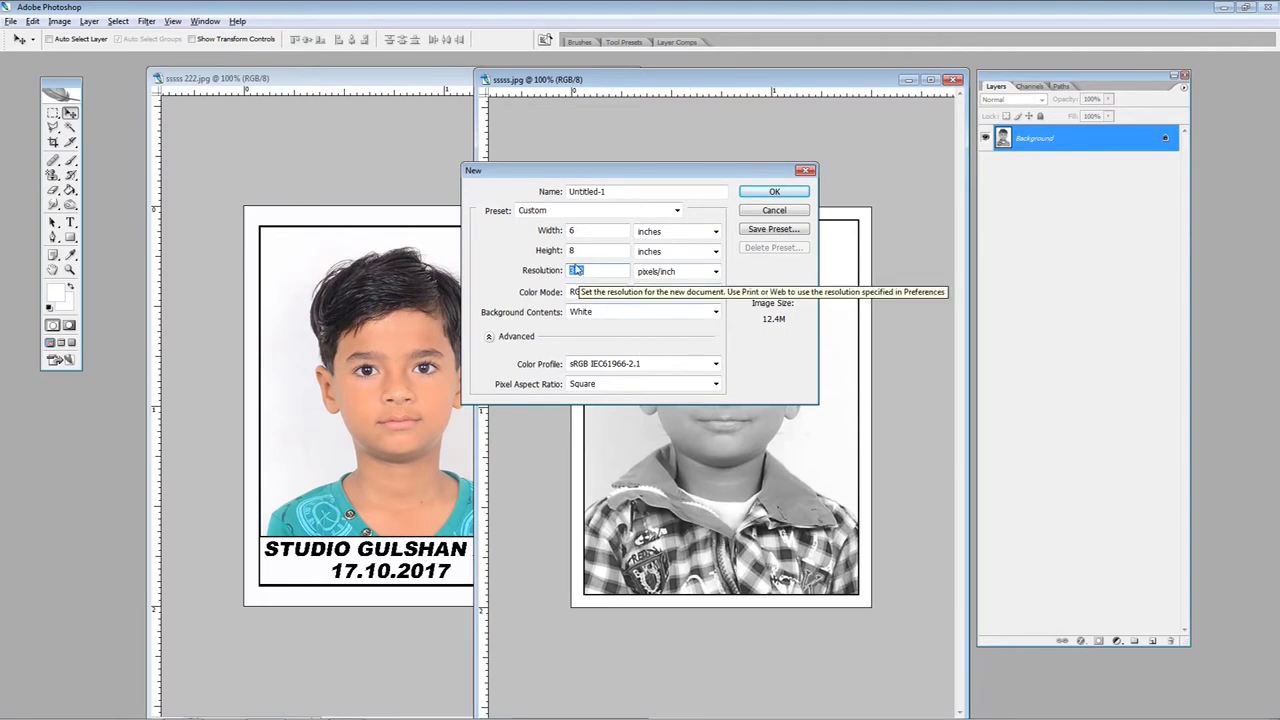
{"action": "left_click", "coordinate": [773, 192]}
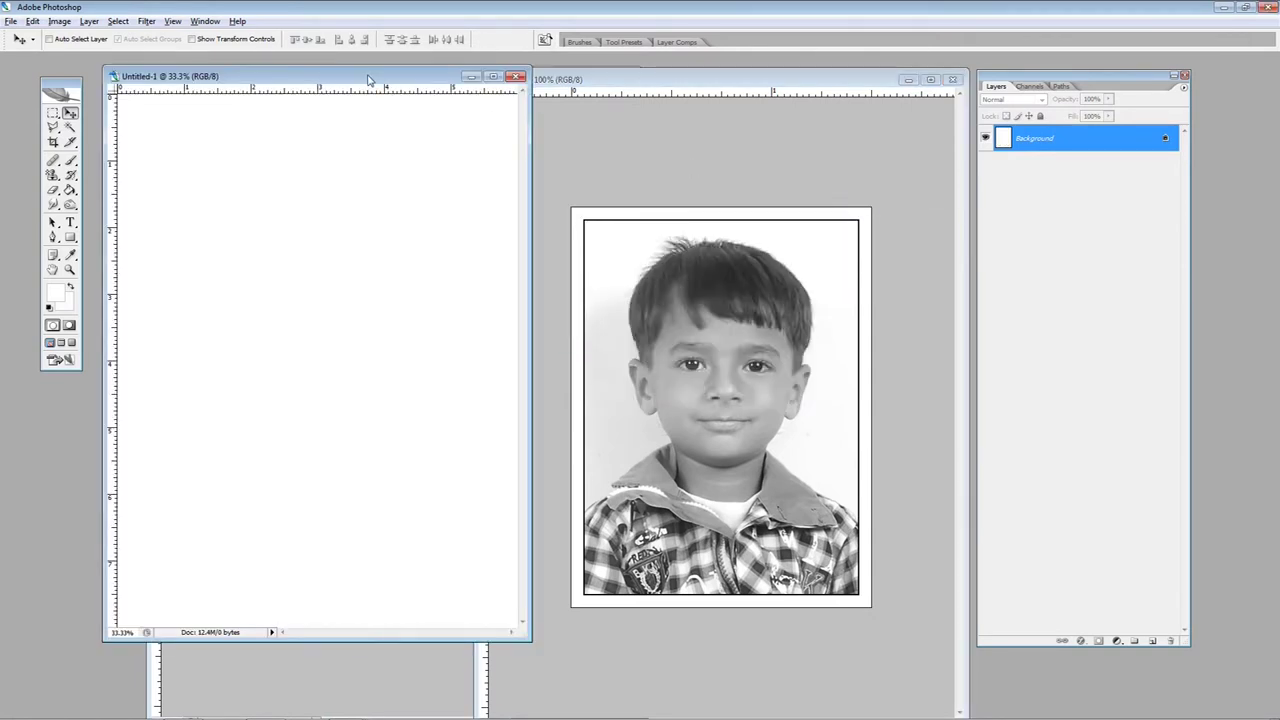
{"action": "left_click_drag", "start_coordinate": [368, 80], "coordinate": [538, 102]}
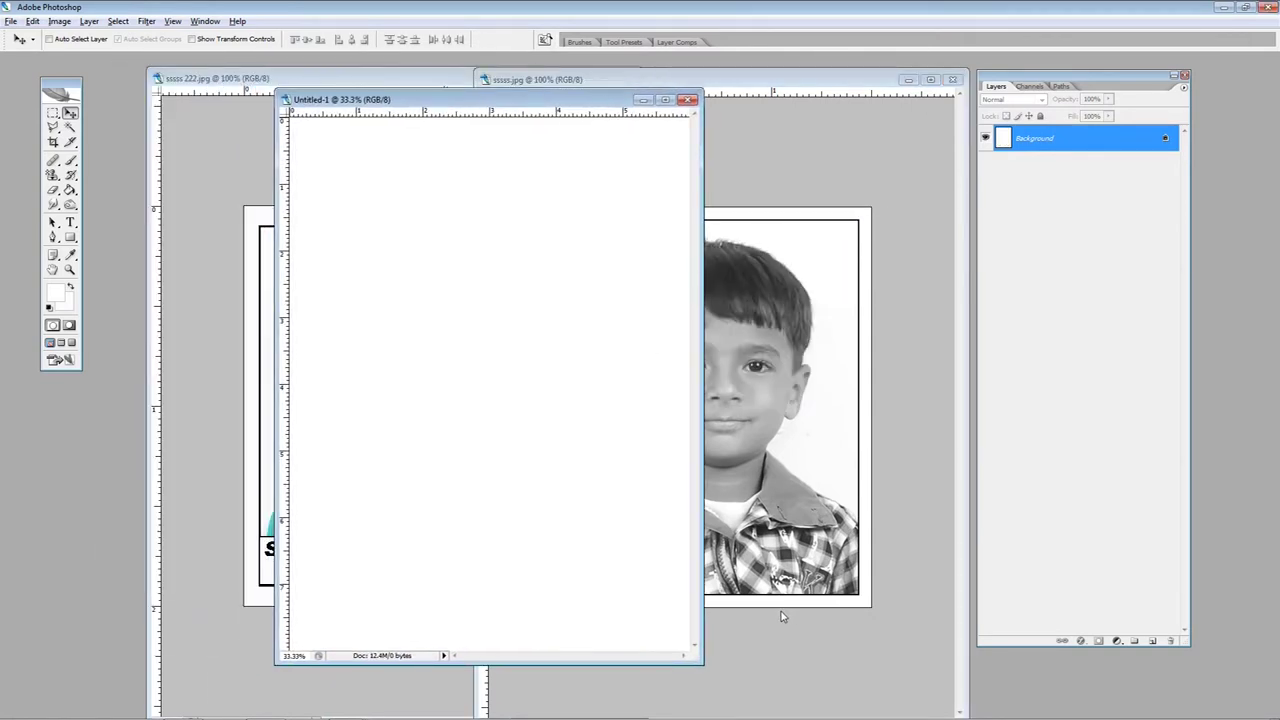
{"action": "left_click_drag", "start_coordinate": [702, 671], "coordinate": [716, 672]}
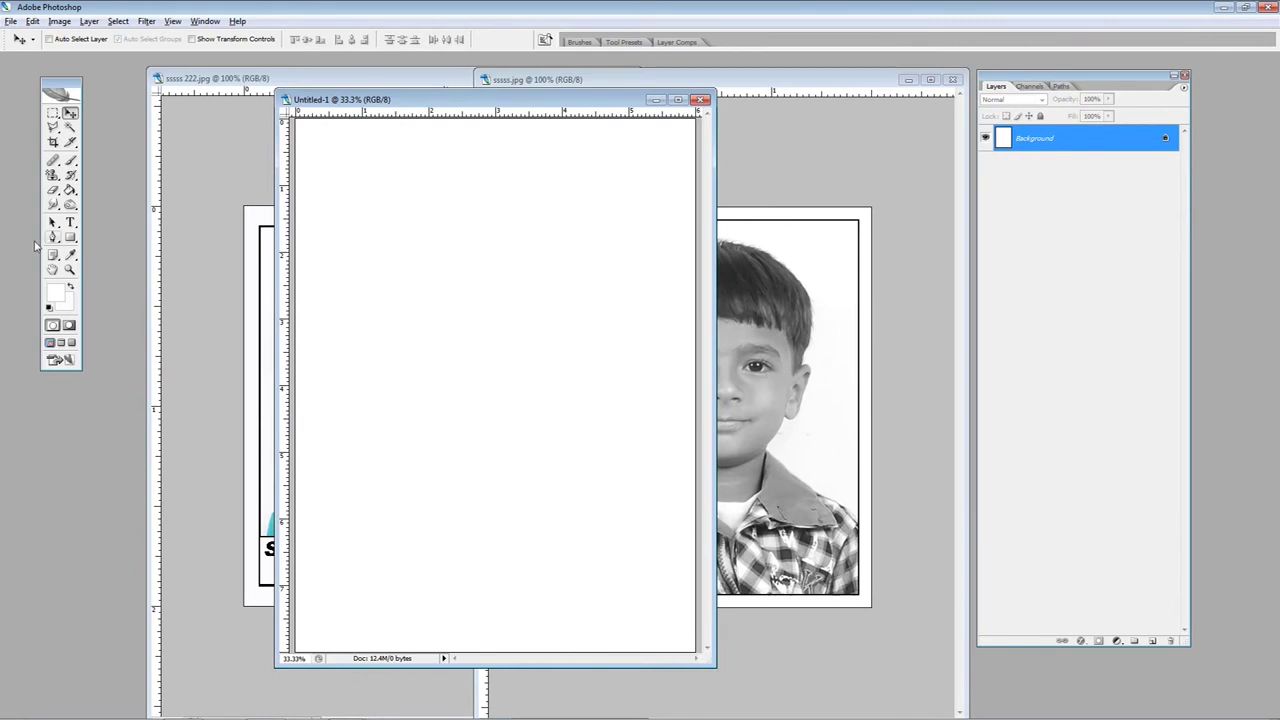
Fill the whole blank sheet with the black-and-white photo pattern using the Pattern Stamp tool
{"action": "left_click", "coordinate": [55, 161]}
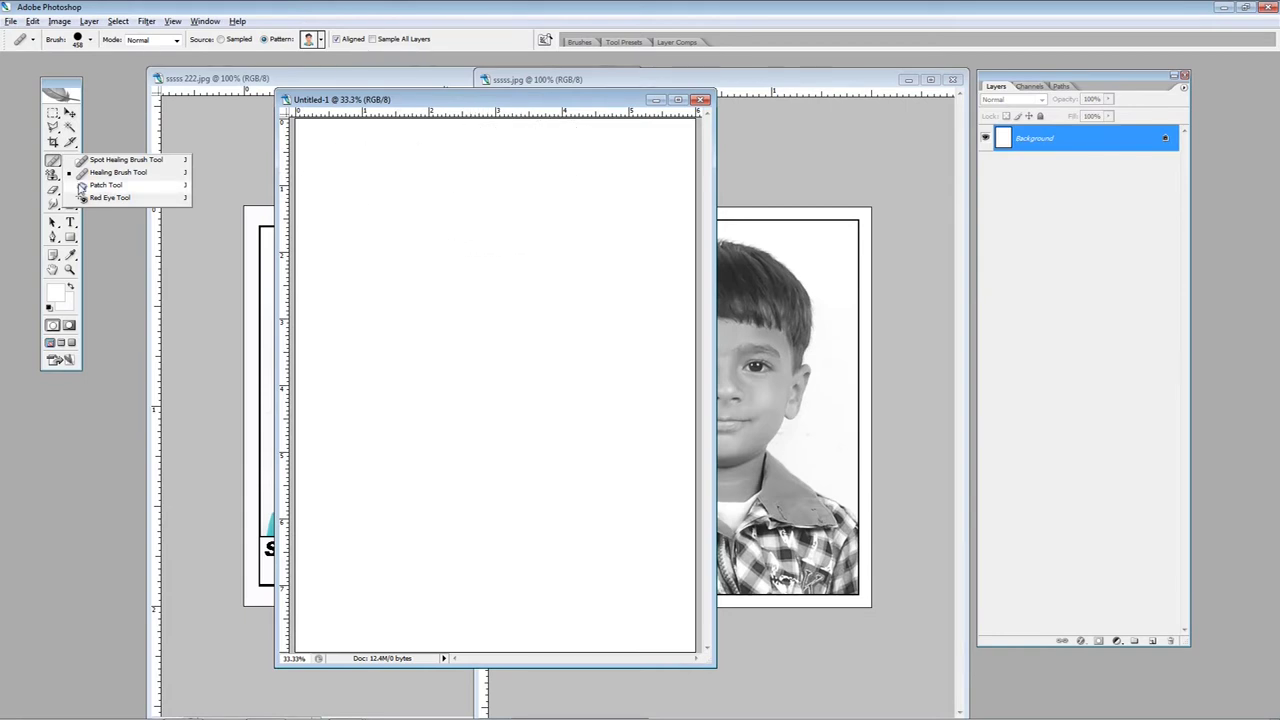
{"action": "left_click", "coordinate": [53, 176]}
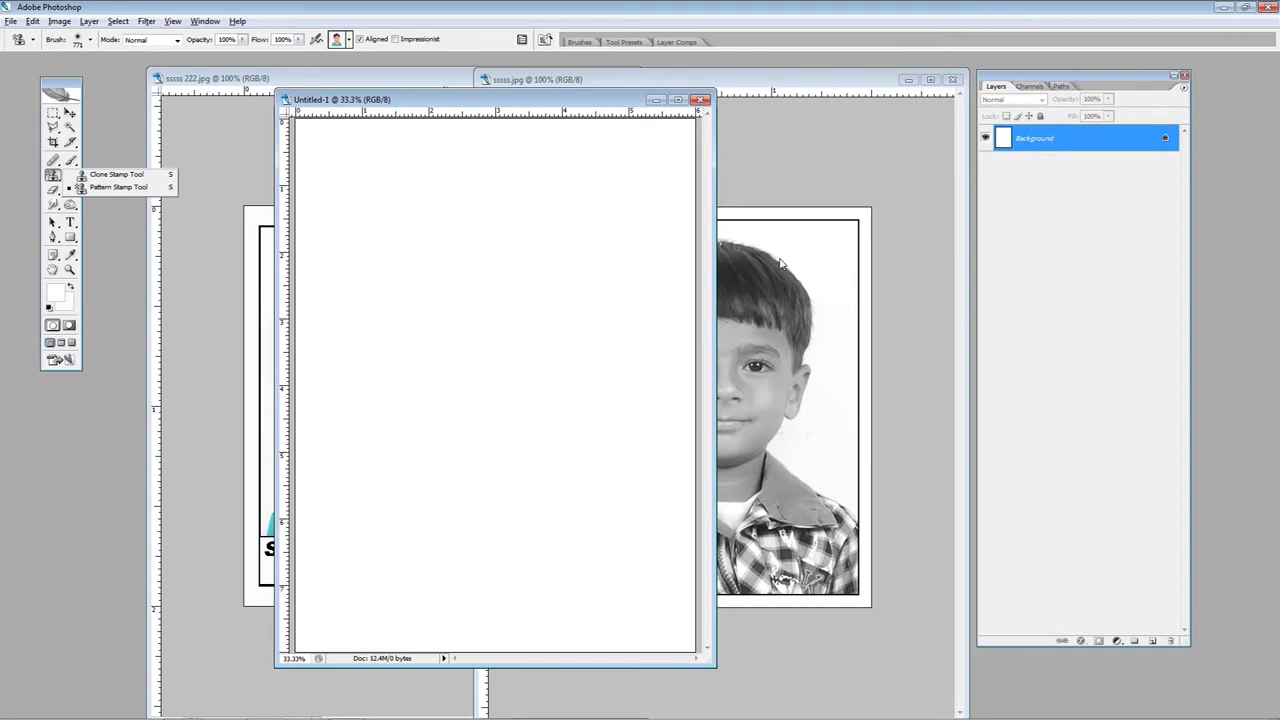
{"action": "left_click", "coordinate": [117, 189]}
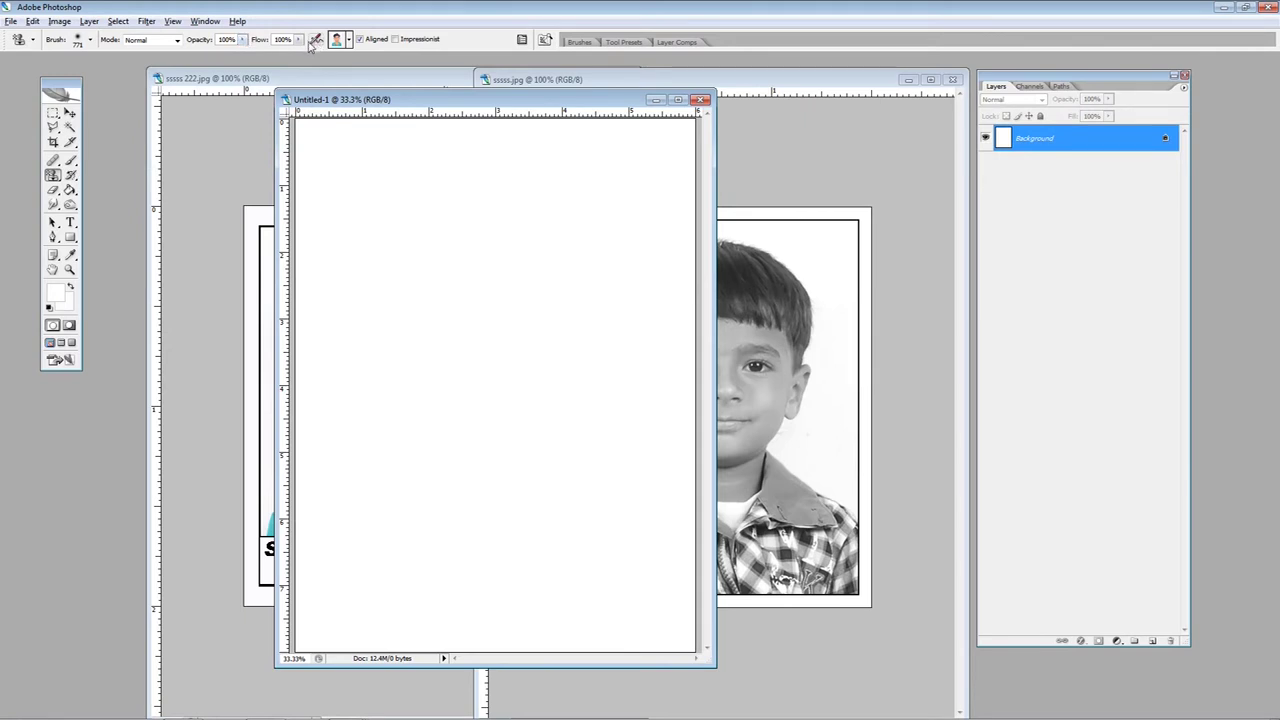
{"action": "left_click", "coordinate": [348, 40]}
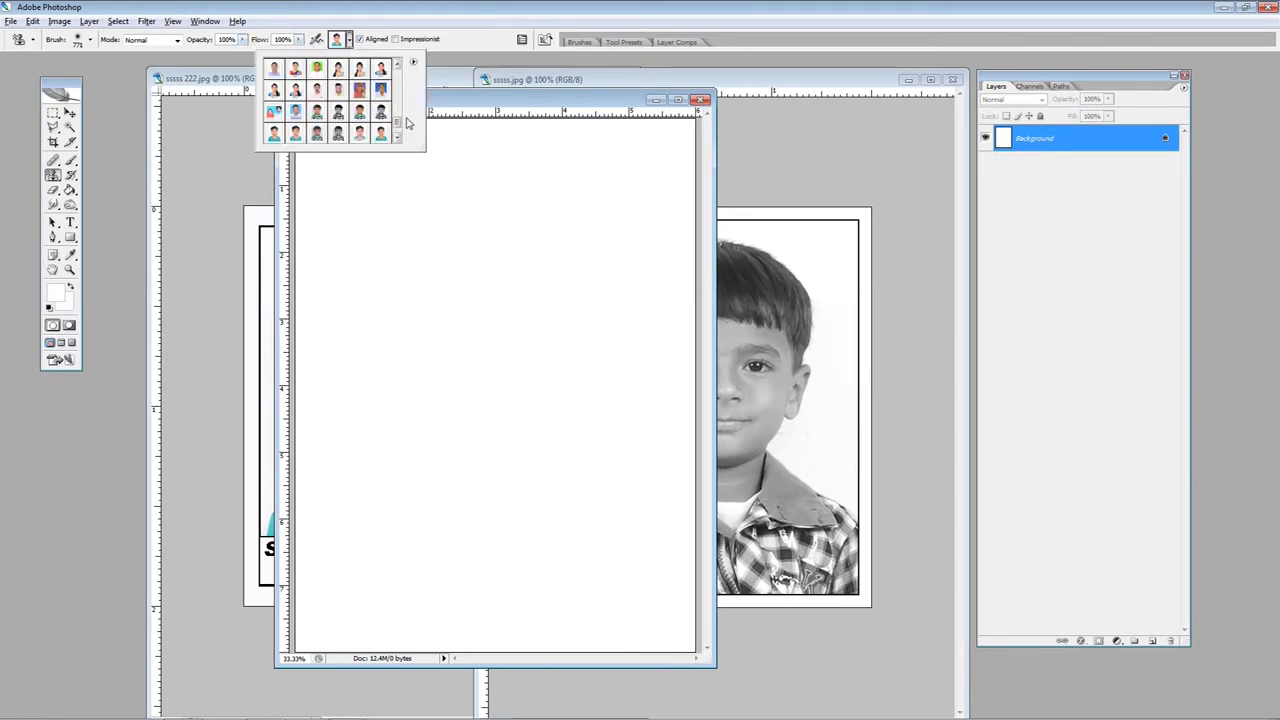
{"action": "left_click", "coordinate": [318, 140]}
{"action": "mouse_move", "coordinate": [354, 186]}
{"action": "left_mouse_down"}
{"action": "mouse_move", "coordinate": [470, 207]}
{"action": "mouse_move", "coordinate": [560, 320]}
{"action": "mouse_move", "coordinate": [320, 349]}
{"action": "mouse_move", "coordinate": [440, 470]}
{"action": "mouse_move", "coordinate": [692, 420]}
{"action": "mouse_move", "coordinate": [640, 590]}
{"action": "mouse_move", "coordinate": [540, 600]}
{"action": "mouse_move", "coordinate": [340, 490]}
{"action": "mouse_move", "coordinate": [500, 570]}
{"action": "mouse_move", "coordinate": [560, 500]}
{"action": "mouse_move", "coordinate": [385, 165]}
{"action": "mouse_move", "coordinate": [660, 340]}
{"action": "mouse_move", "coordinate": [410, 290]}
{"action": "left_mouse_up"}
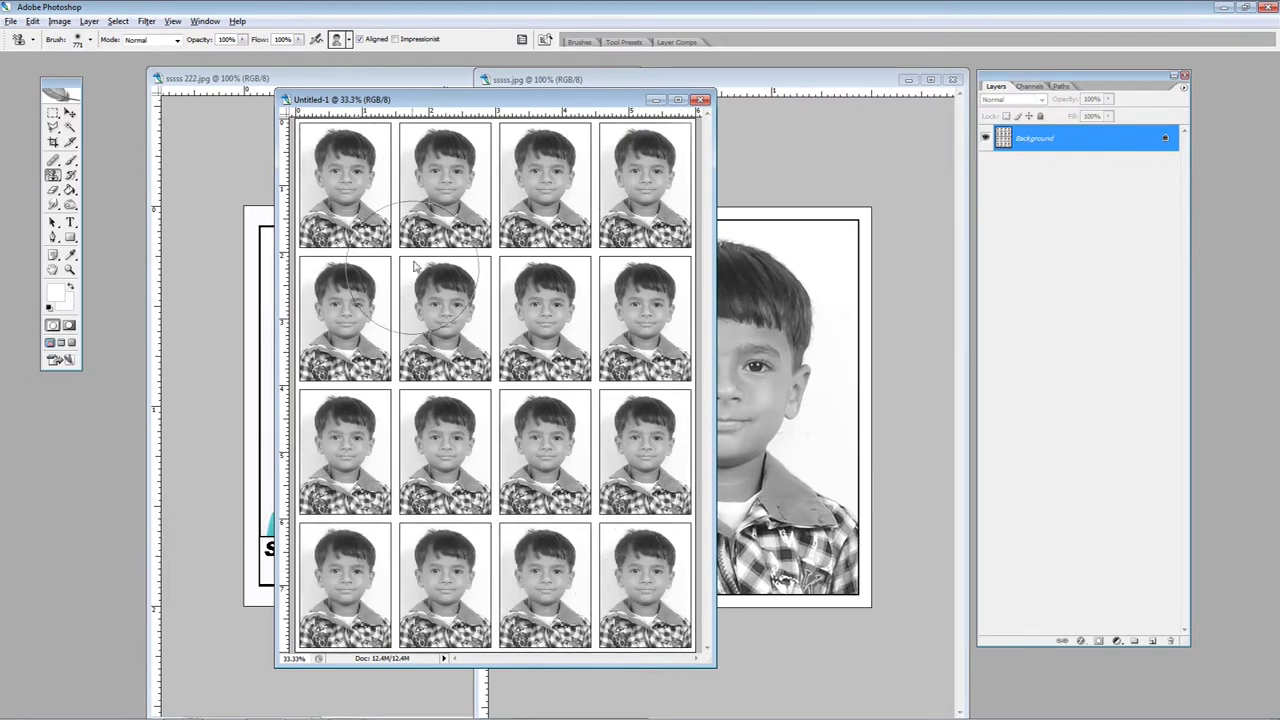
Select the first row of photos on the sheet and paint the color sssss.jpg pattern over it with the Pattern Stamp tool
{"action": "left_click", "coordinate": [53, 113]}
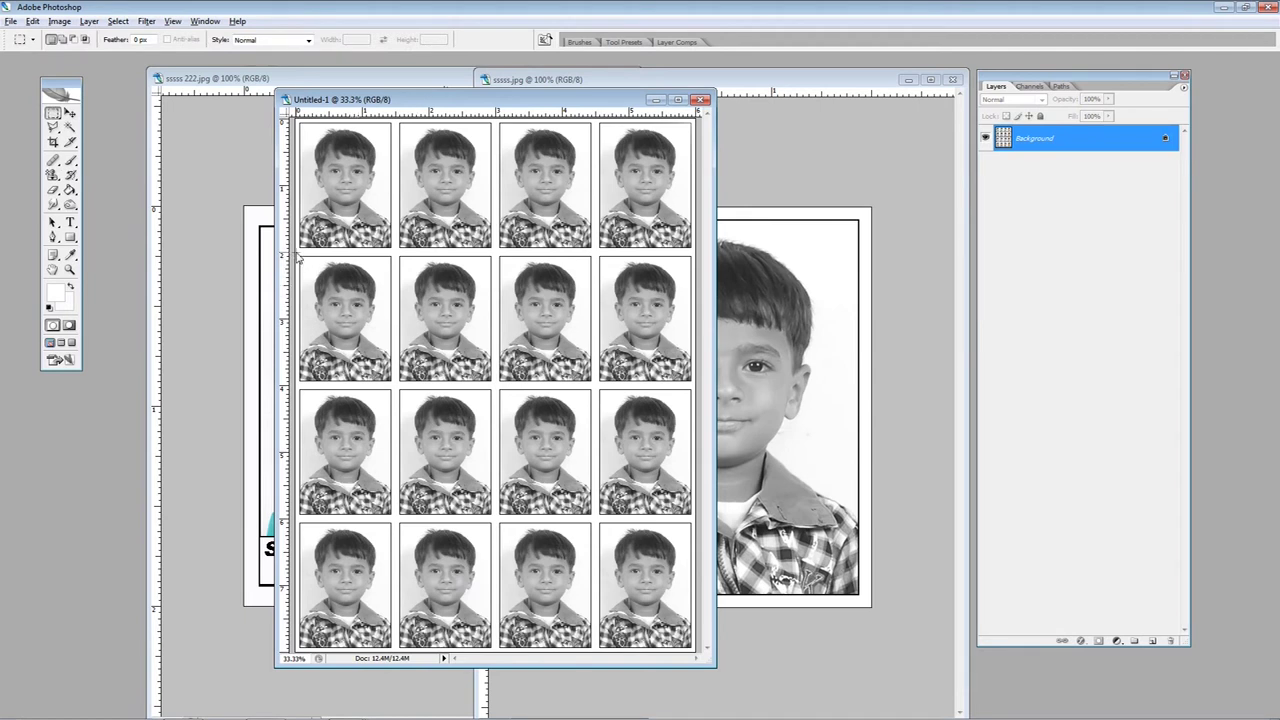
{"action": "left_click_drag", "start_coordinate": [295, 256], "coordinate": [694, 116]}
{"action": "left_click", "coordinate": [53, 174]}
{"action": "left_click", "coordinate": [349, 41]}
{"action": "left_click", "coordinate": [295, 133]}
{"action": "mouse_move", "coordinate": [318, 210]}
{"action": "left_mouse_down"}
{"action": "mouse_move", "coordinate": [650, 195]}
{"action": "mouse_move", "coordinate": [560, 193]}
{"action": "left_mouse_up"}
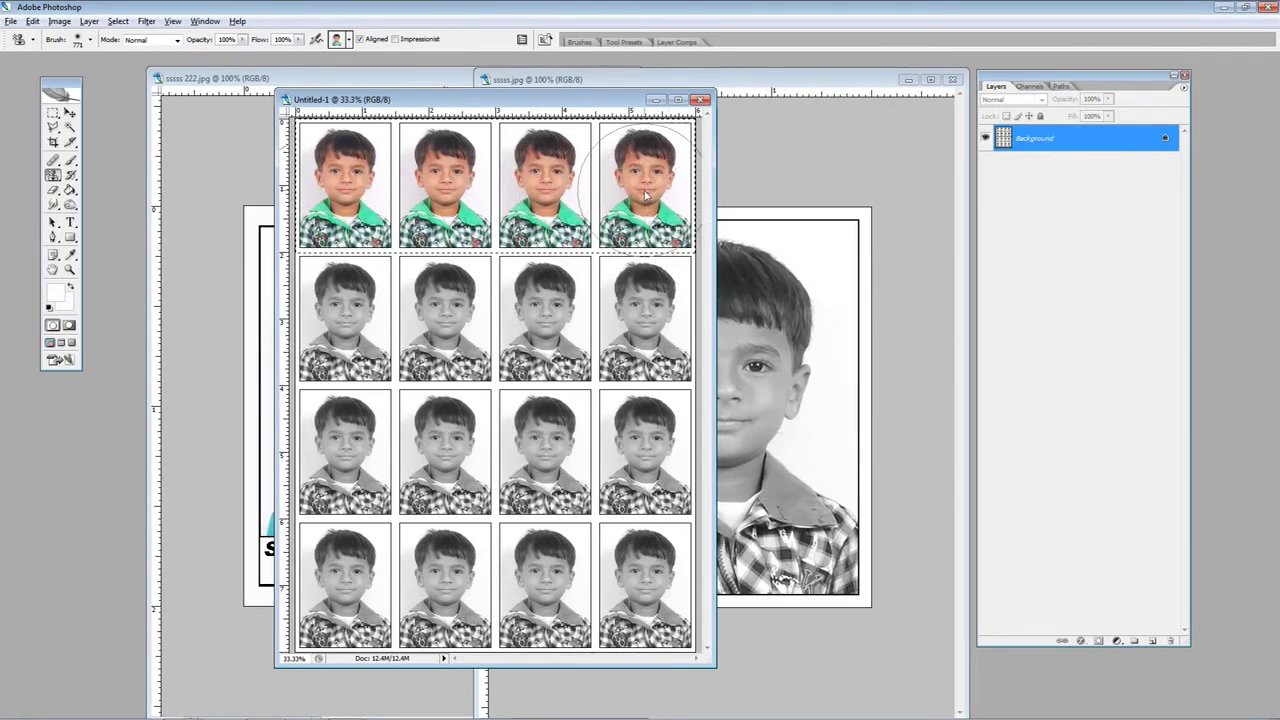
Select the third row of photos and paint the captioned STUDIO GULSHAN ART photo pattern over it with the Pattern Stamp tool
{"action": "key", "text": "m"}
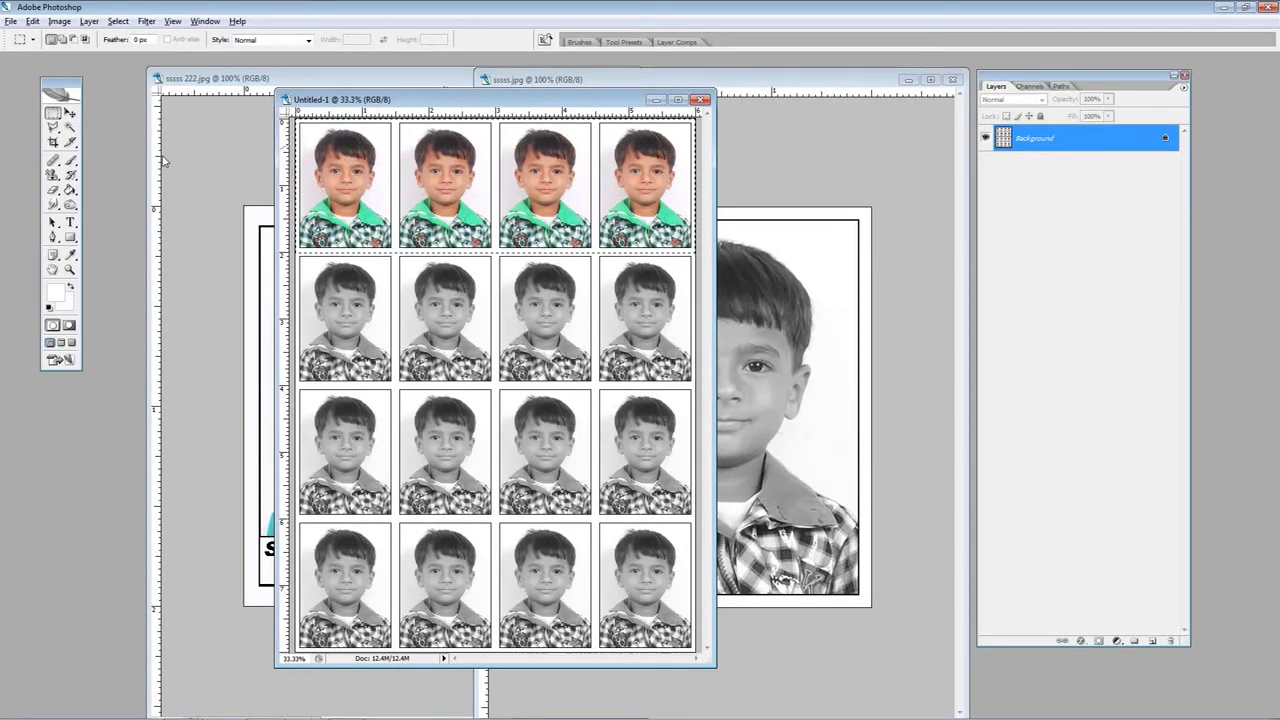
{"action": "left_click_drag", "start_coordinate": [296, 386], "coordinate": [932, 519]}
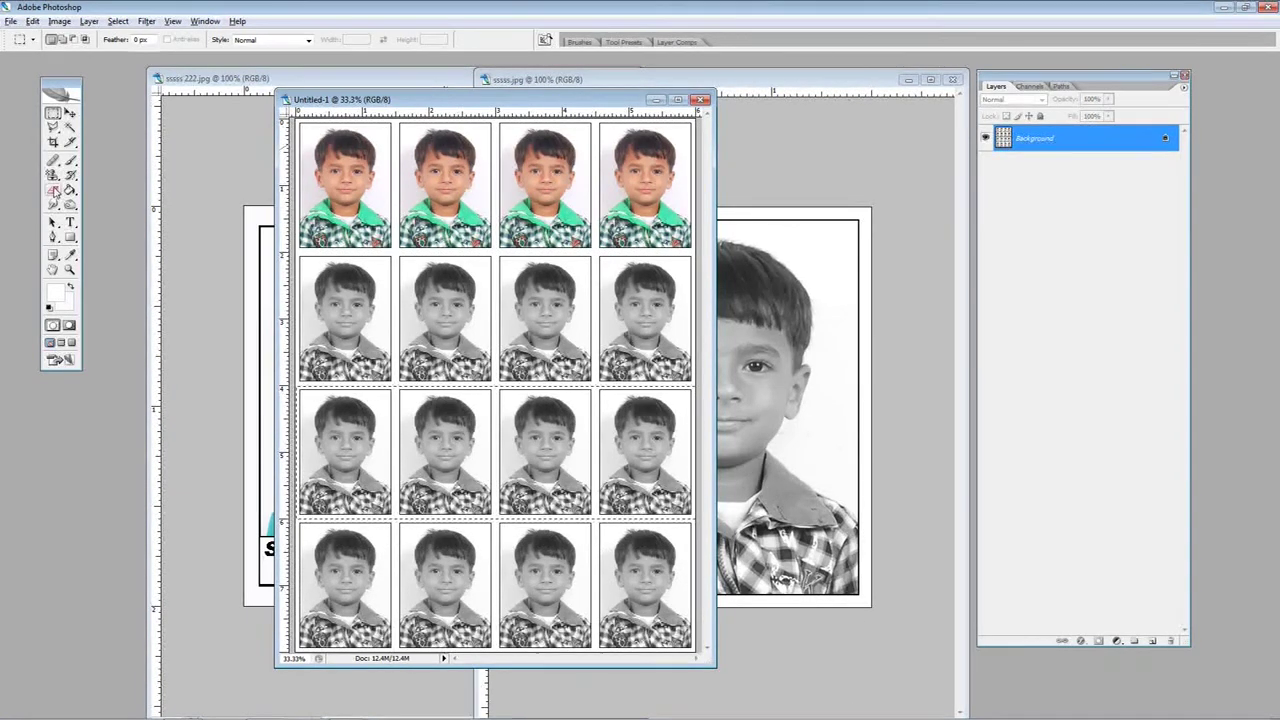
{"action": "left_click", "coordinate": [53, 175]}
{"action": "left_click", "coordinate": [348, 40]}
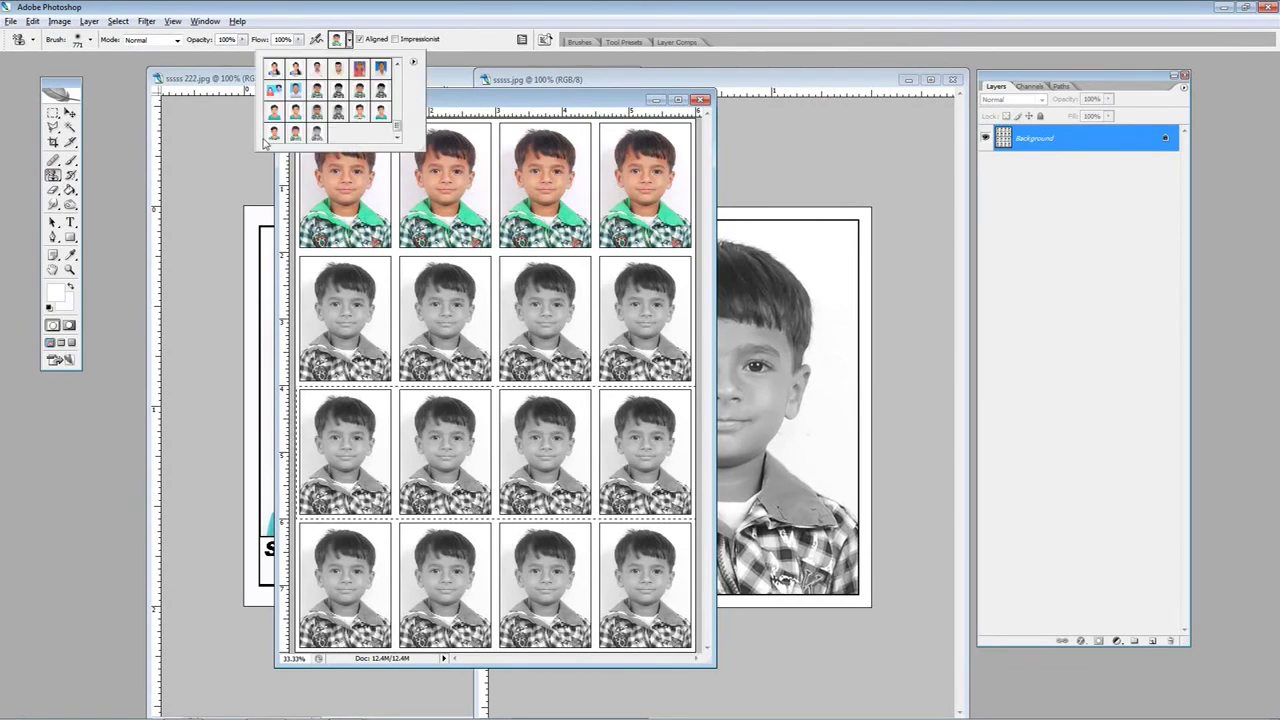
{"action": "mouse_move", "coordinate": [340, 400]}
{"action": "left_mouse_down"}
{"action": "mouse_move", "coordinate": [330, 480]}
{"action": "mouse_move", "coordinate": [380, 420]}
{"action": "mouse_move", "coordinate": [412, 442]}
{"action": "mouse_move", "coordinate": [520, 450]}
{"action": "mouse_move", "coordinate": [586, 525]}
{"action": "left_mouse_up"}
{"action": "left_click_drag", "start_coordinate": [559, 462], "coordinate": [507, 409]}
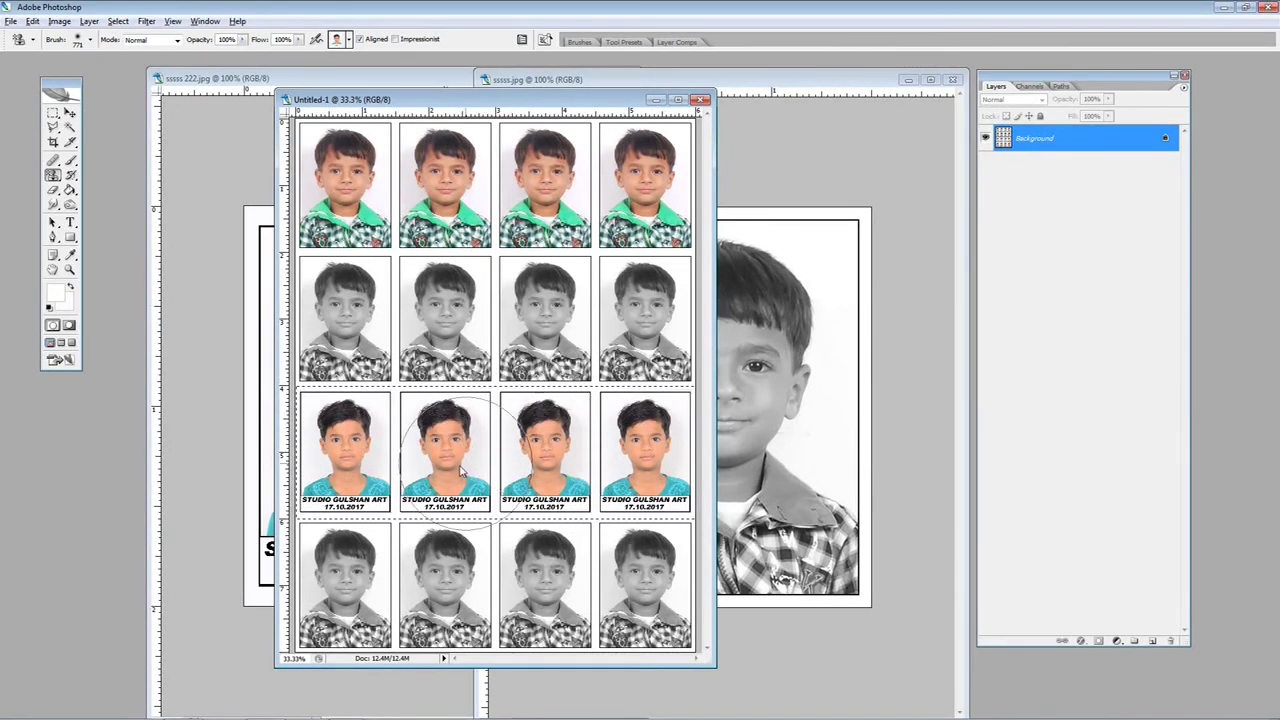
Select the fourth row of photos and paint the uncaptioned teal-shirt photo pattern over it with the Pattern Stamp tool
{"action": "left_click", "coordinate": [53, 113]}
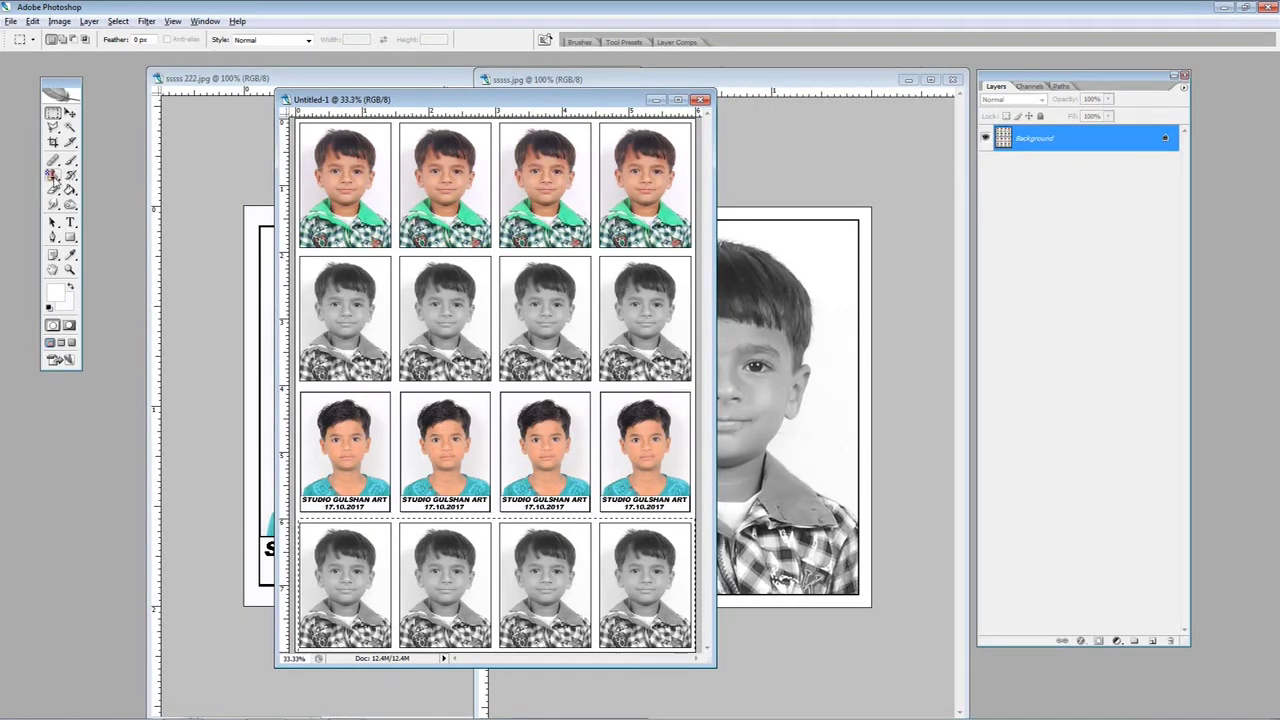
{"action": "left_click", "coordinate": [53, 175]}
{"action": "left_click", "coordinate": [347, 39]}
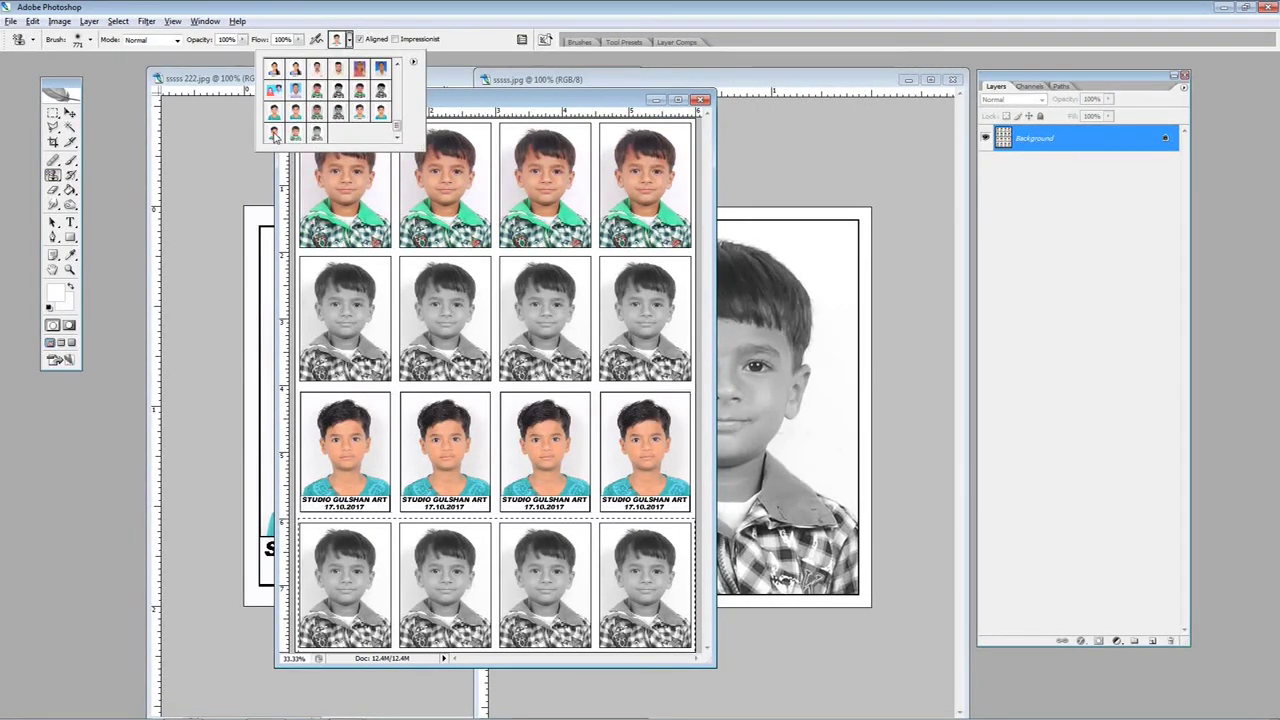
{"action": "left_click", "coordinate": [380, 111]}
{"action": "mouse_move", "coordinate": [328, 572]}
{"action": "left_mouse_down"}
{"action": "mouse_move", "coordinate": [372, 598]}
{"action": "mouse_move", "coordinate": [640, 600]}
{"action": "mouse_move", "coordinate": [348, 585]}
{"action": "left_mouse_up"}
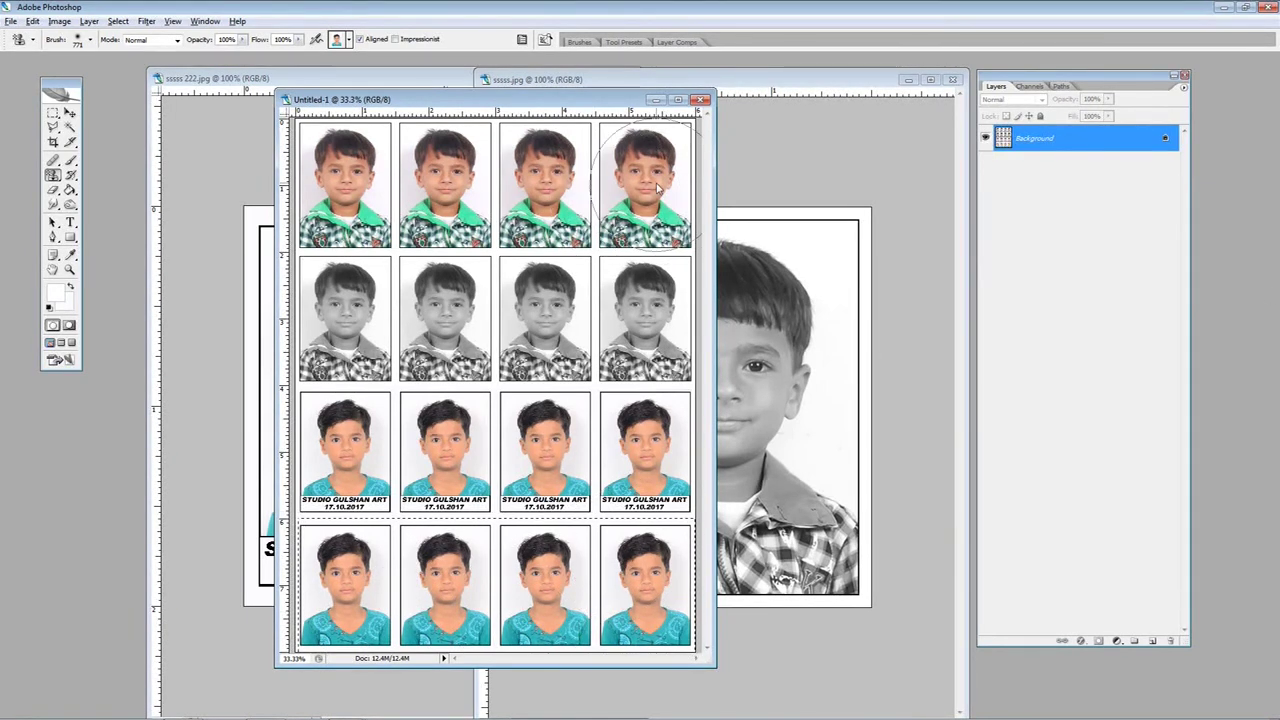
Enlarge and reposition the Untitled-1 document window to show the entire photo sheet with space around it
{"action": "left_click_drag", "start_coordinate": [558, 100], "coordinate": [488, 96]}
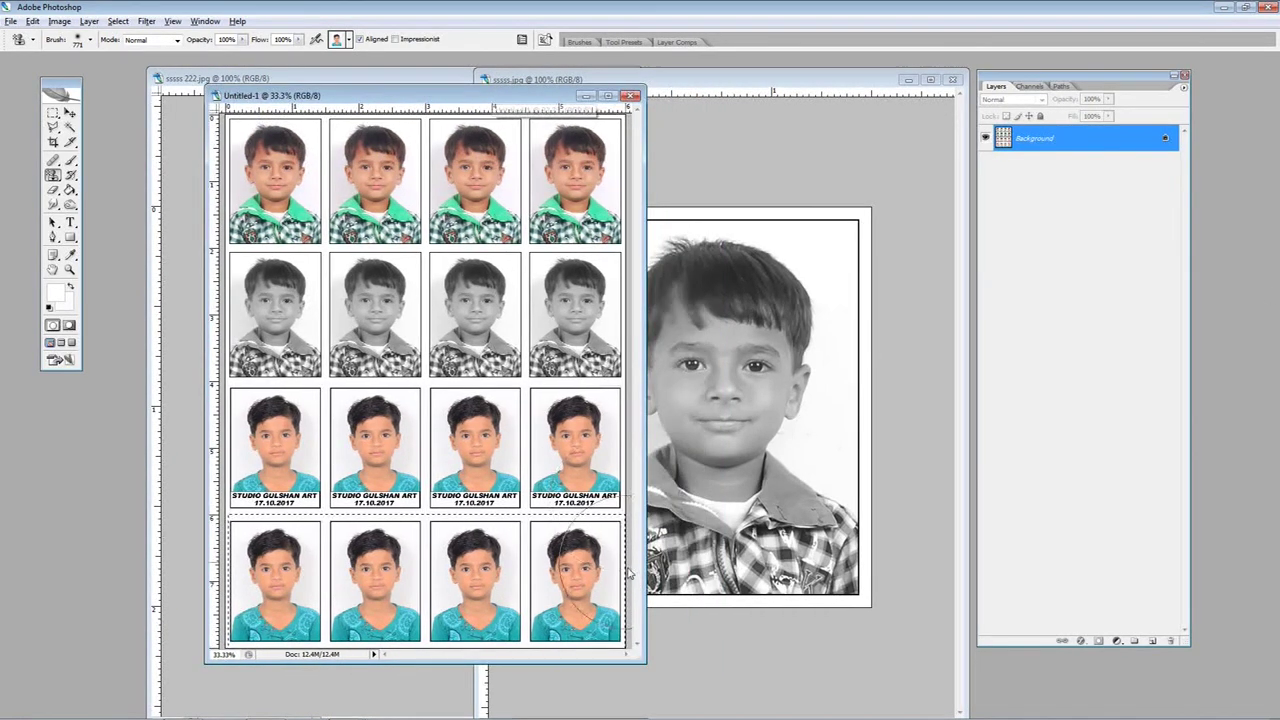
{"action": "left_click_drag", "start_coordinate": [645, 662], "coordinate": [705, 690]}
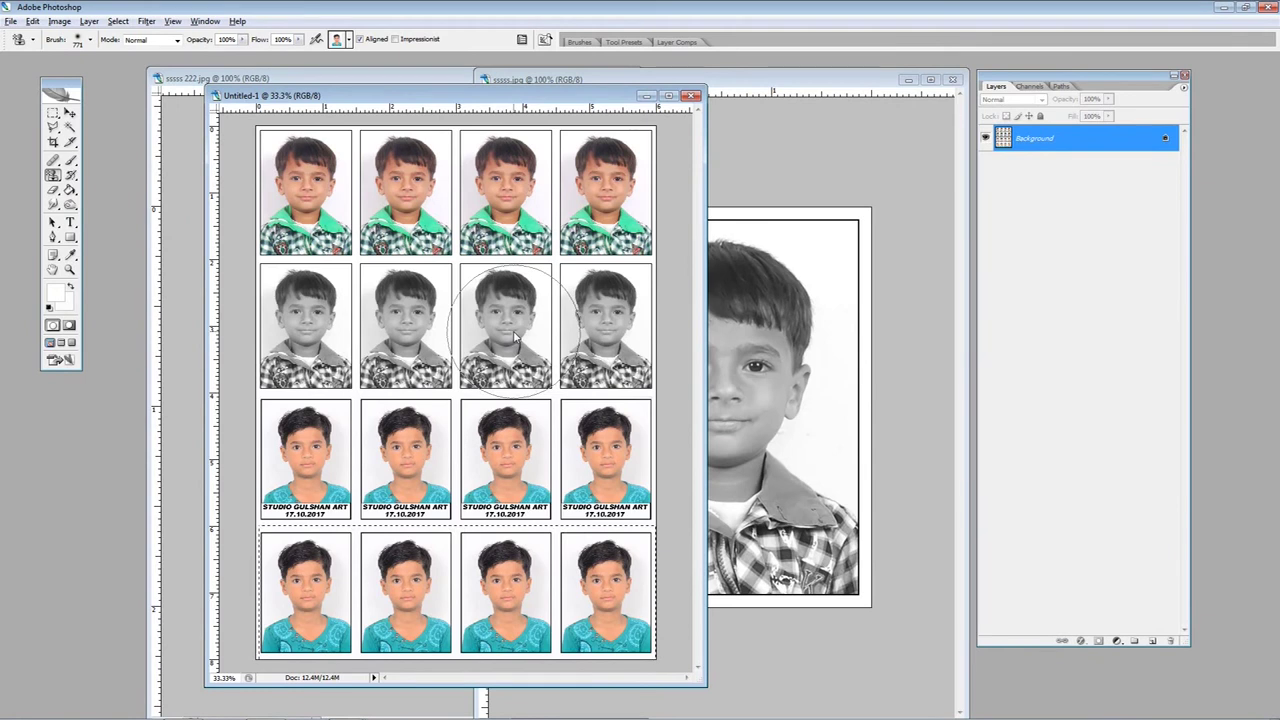
{"action": "left_click_drag", "start_coordinate": [385, 96], "coordinate": [328, 75]}
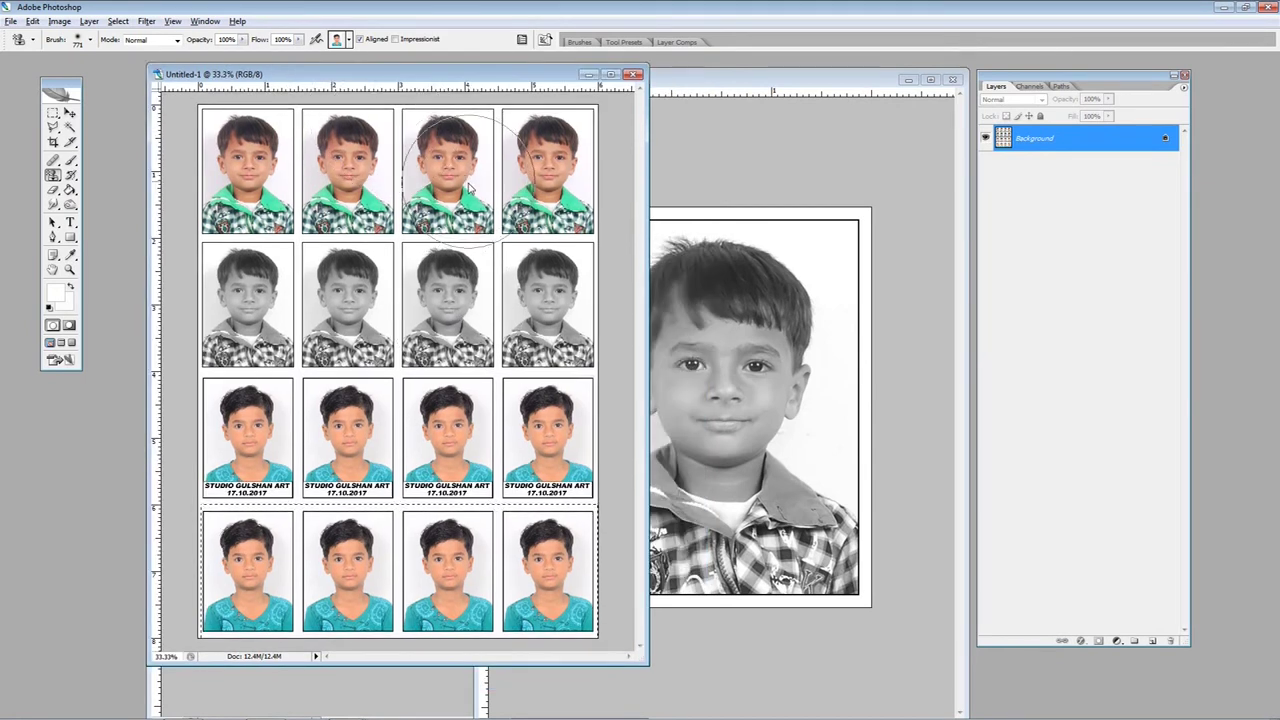
{"action": "left_click_drag", "start_coordinate": [53, 175], "coordinate": [135, 197]}
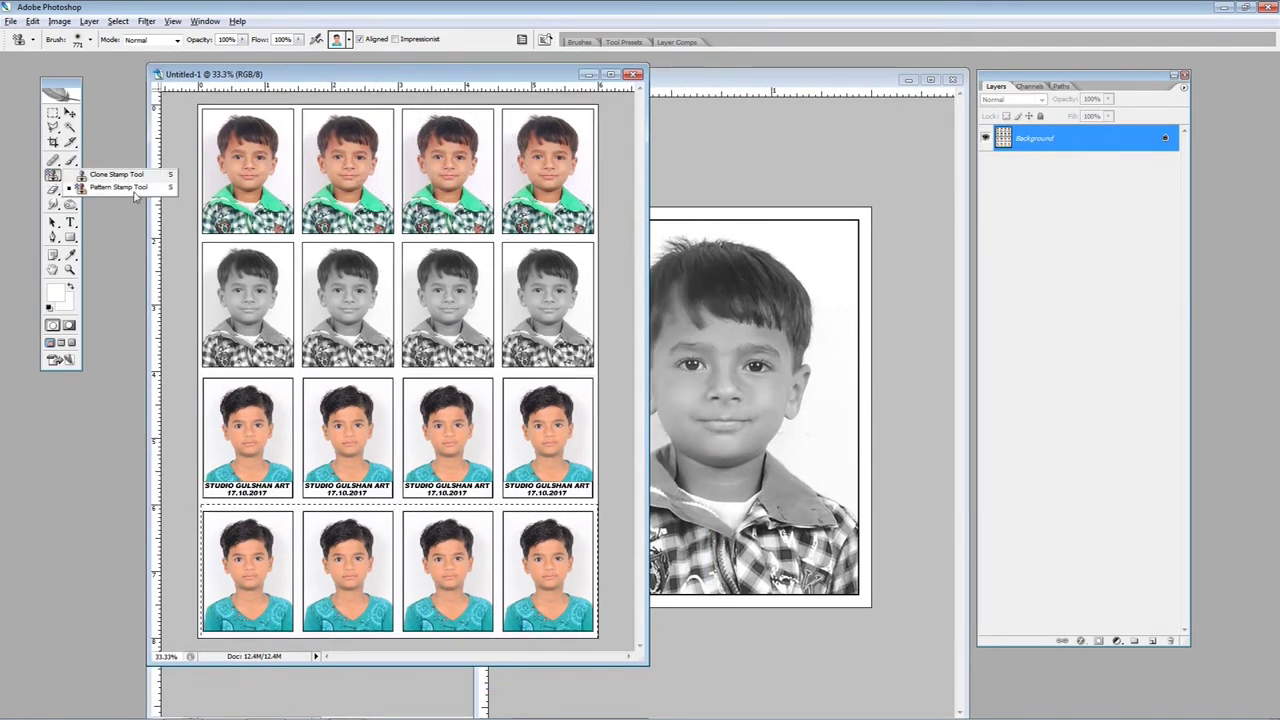
{"action": "left_click_drag", "start_coordinate": [53, 160], "coordinate": [126, 183]}
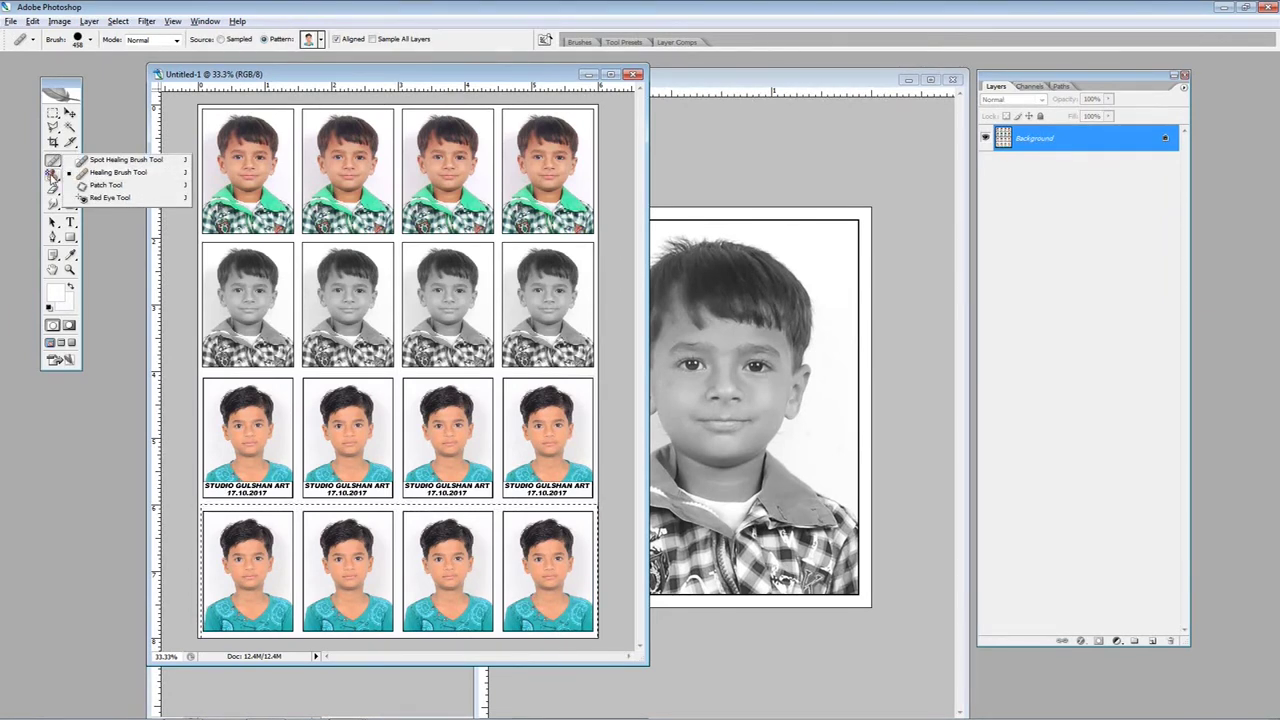
{"action": "left_click", "coordinate": [97, 176]}
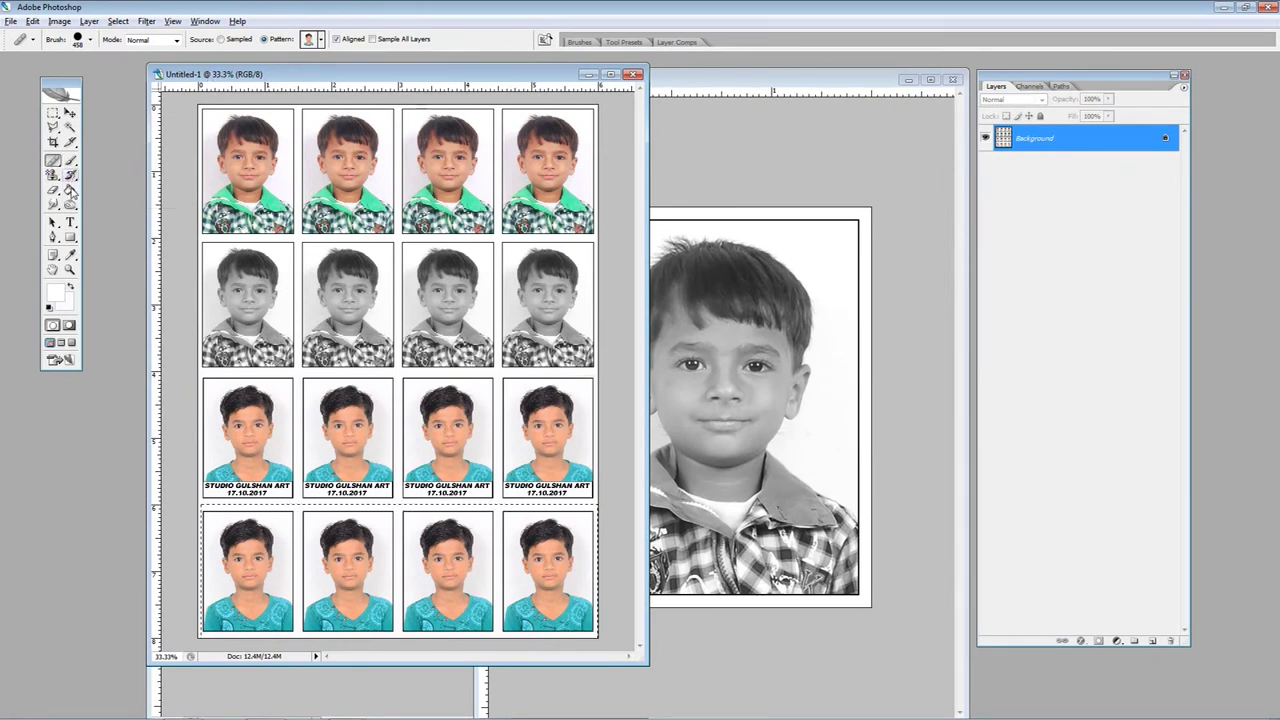
{"action": "left_click_drag", "start_coordinate": [70, 189], "coordinate": [115, 207]}
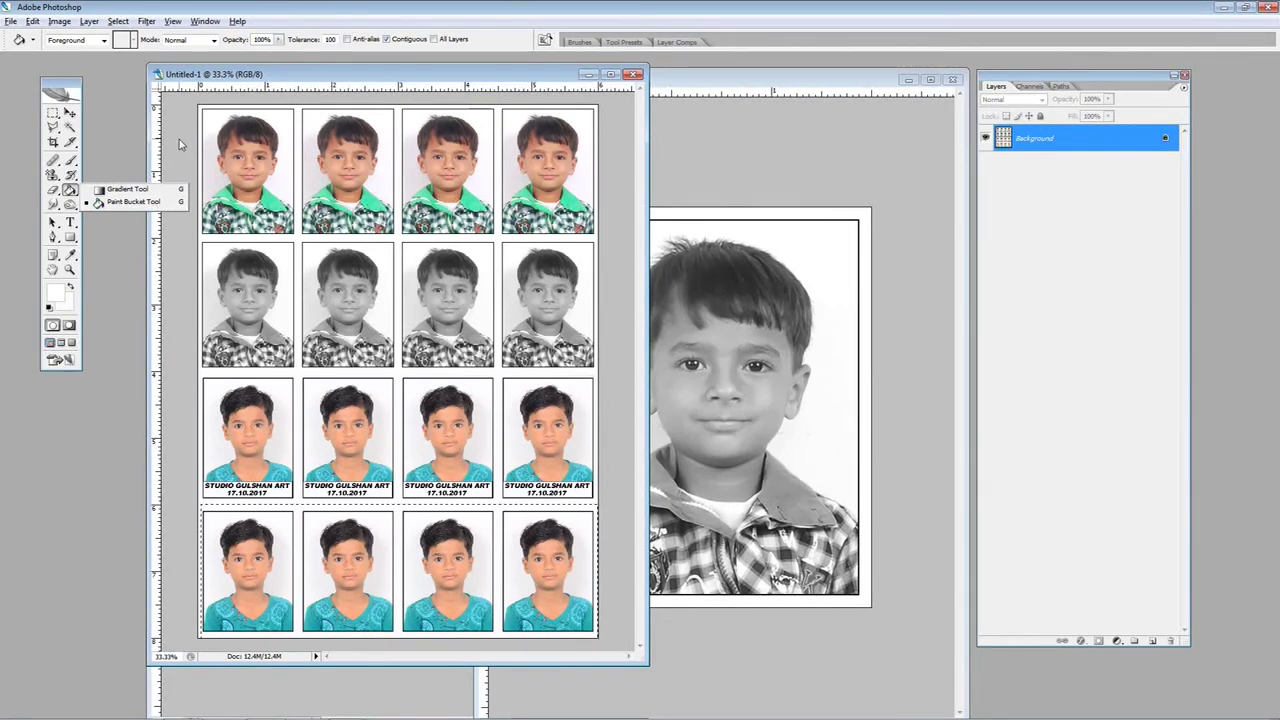
Switch to the Rectangular Marquee tool and clear the selection around the fourth row of photos
{"action": "left_click", "coordinate": [54, 113]}
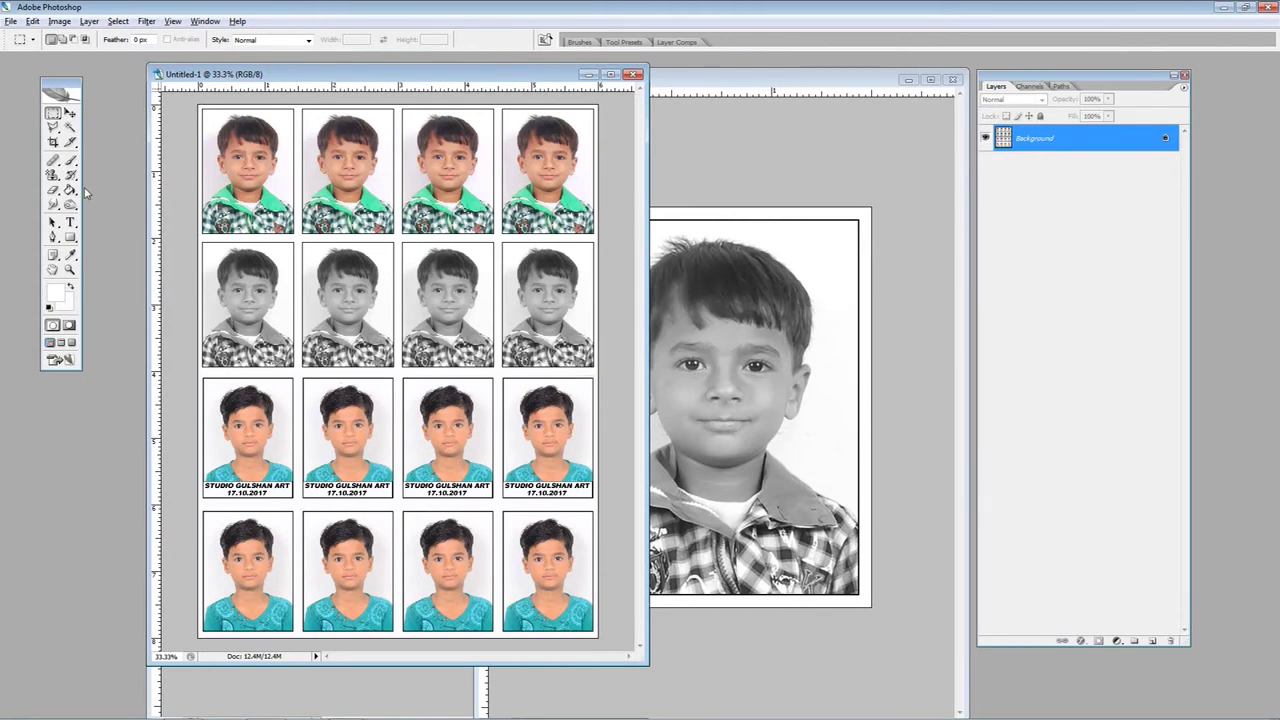
Try a Paint Bucket fill with the white foreground color on the first photo and undo it
{"action": "left_click", "coordinate": [70, 190]}
{"action": "left_click", "coordinate": [258, 190]}
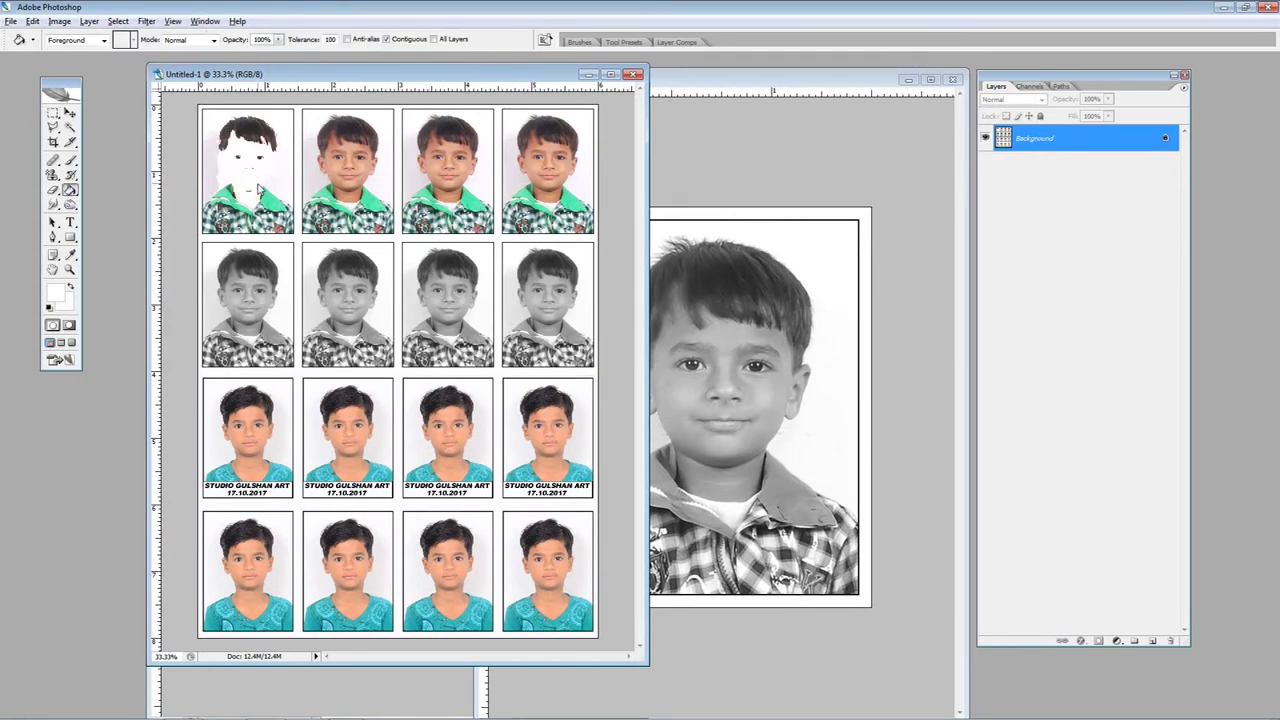
{"action": "key", "text": "ctrl+z"}
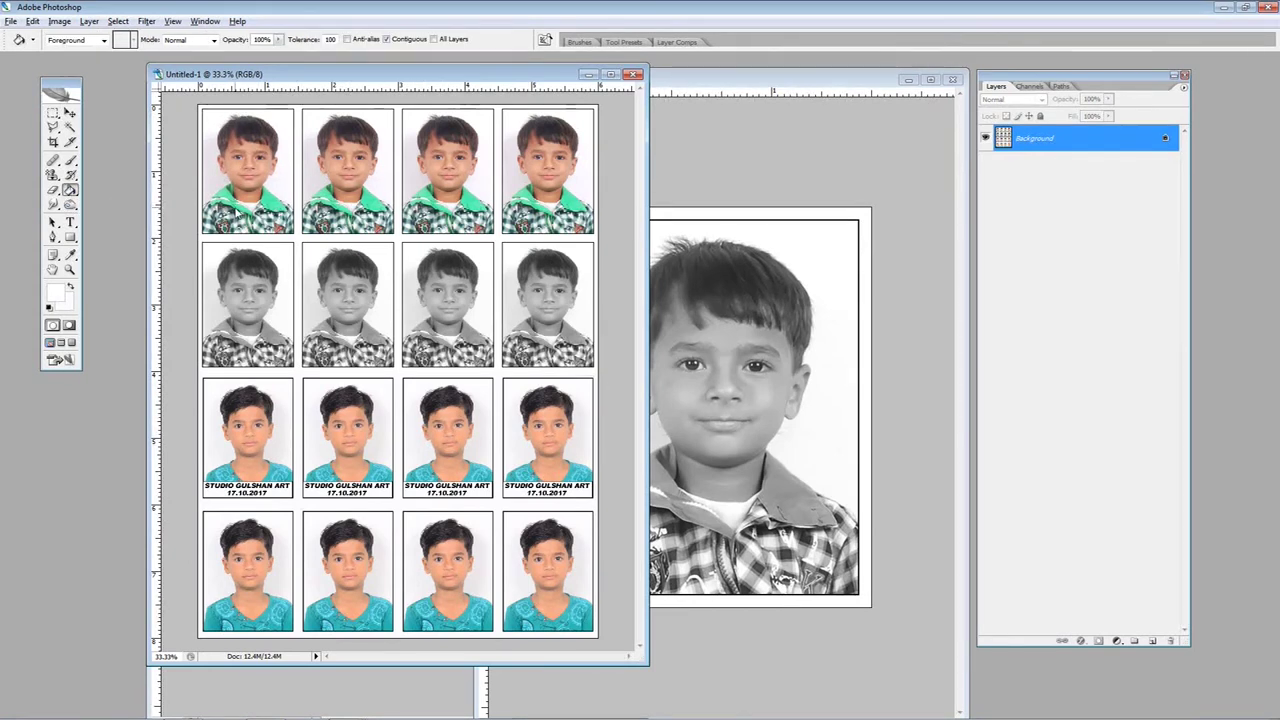
Set the Paint Bucket's fill source to Pattern, try the grayscale photo pattern on the first photo, and undo that fill
{"action": "left_click", "coordinate": [103, 40]}
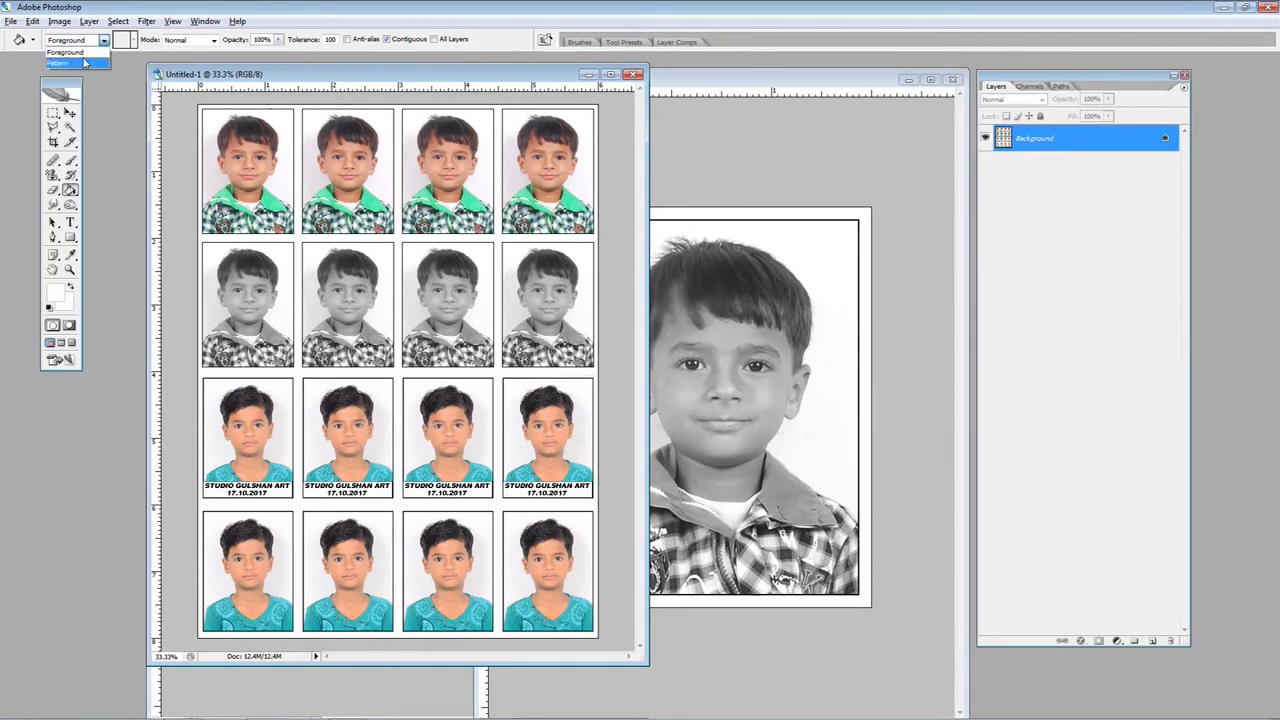
{"action": "left_click", "coordinate": [72, 64]}
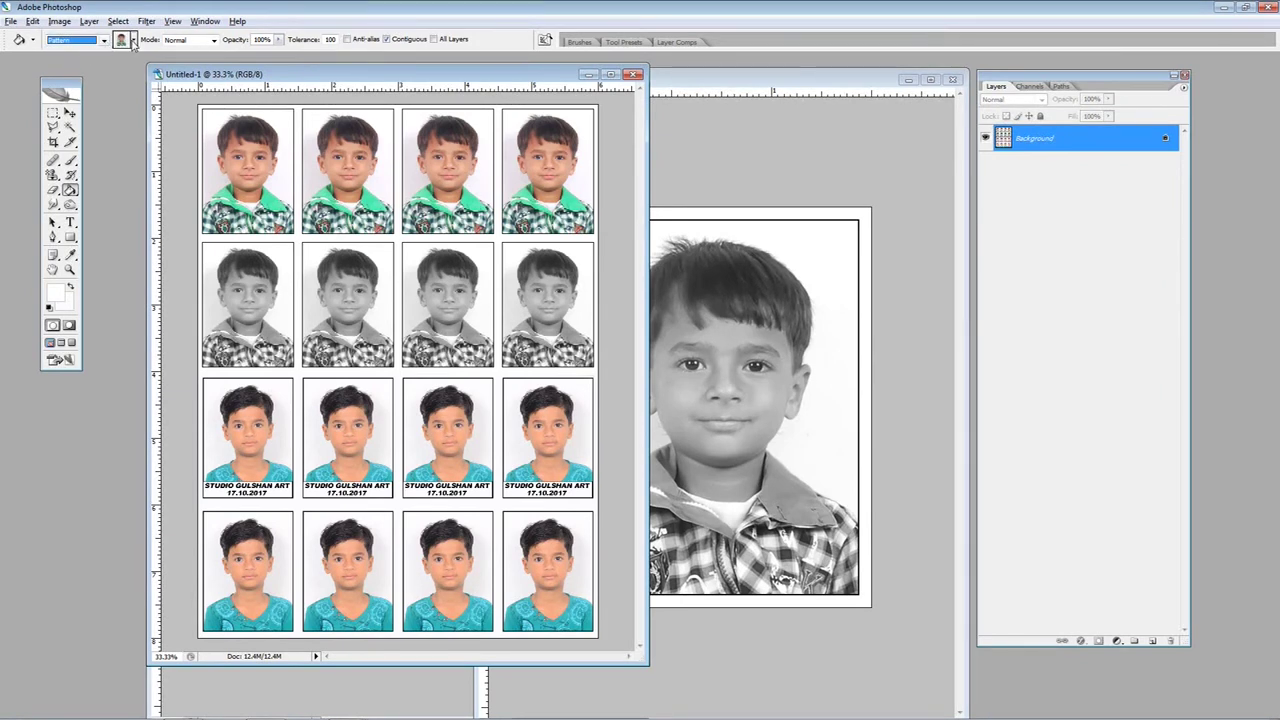
{"action": "left_click", "coordinate": [133, 40]}
{"action": "left_click", "coordinate": [103, 134]}
{"action": "left_click", "coordinate": [222, 195]}
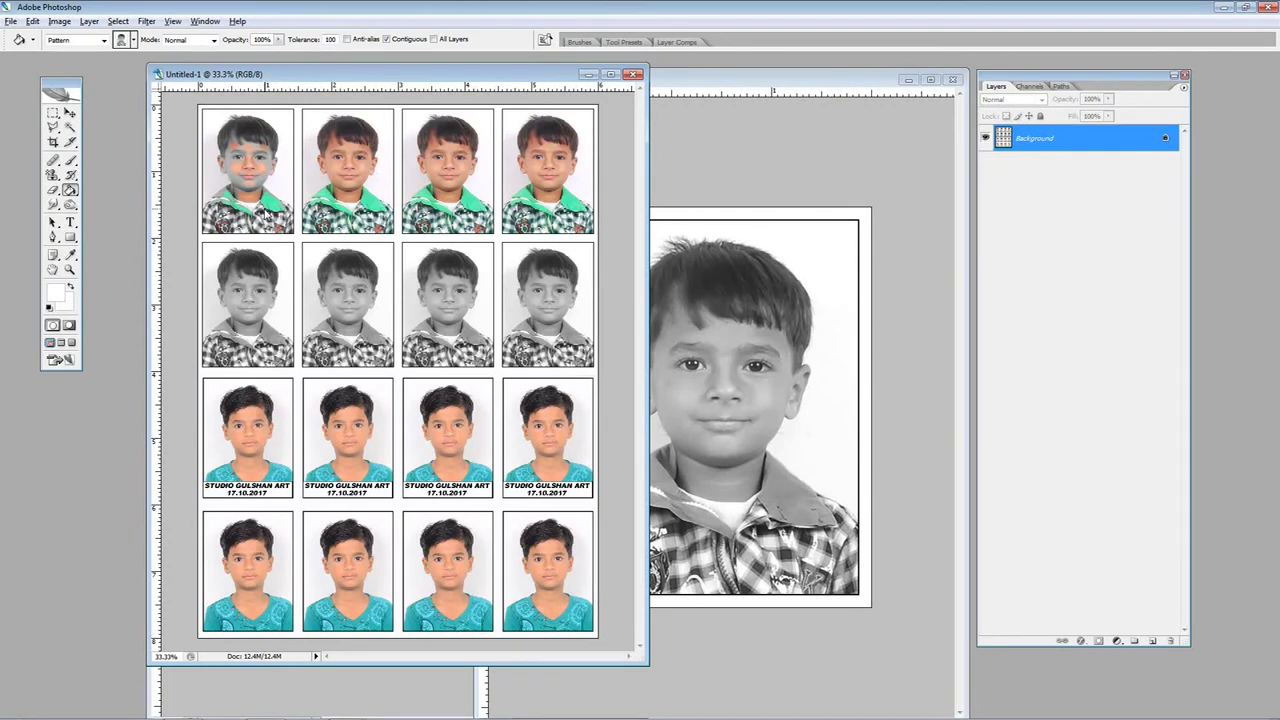
{"action": "key", "text": "ctrl+z"}
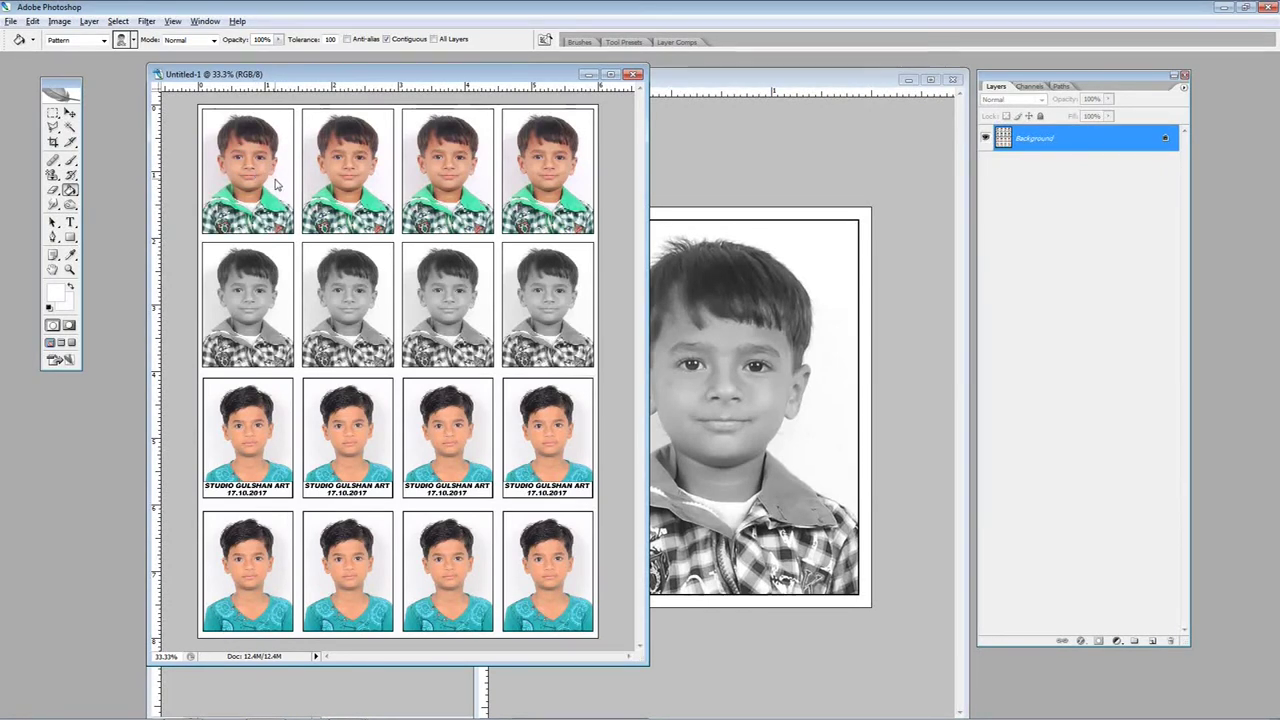
Select and clear the first row of photos and fill it with the uncaptioned teal-shirt photo pattern using the Paint Bucket
{"action": "key", "text": "ctrl+a"}
{"action": "key", "text": "m"}
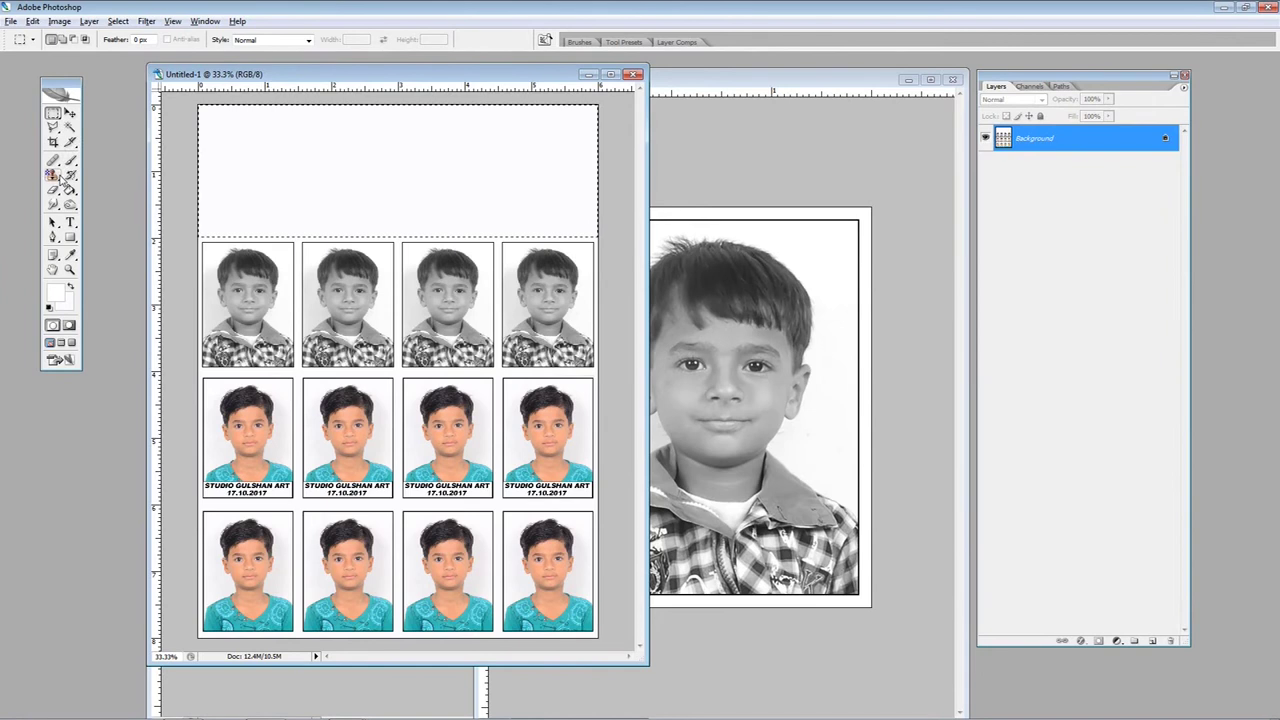
{"action": "left_click", "coordinate": [70, 191]}
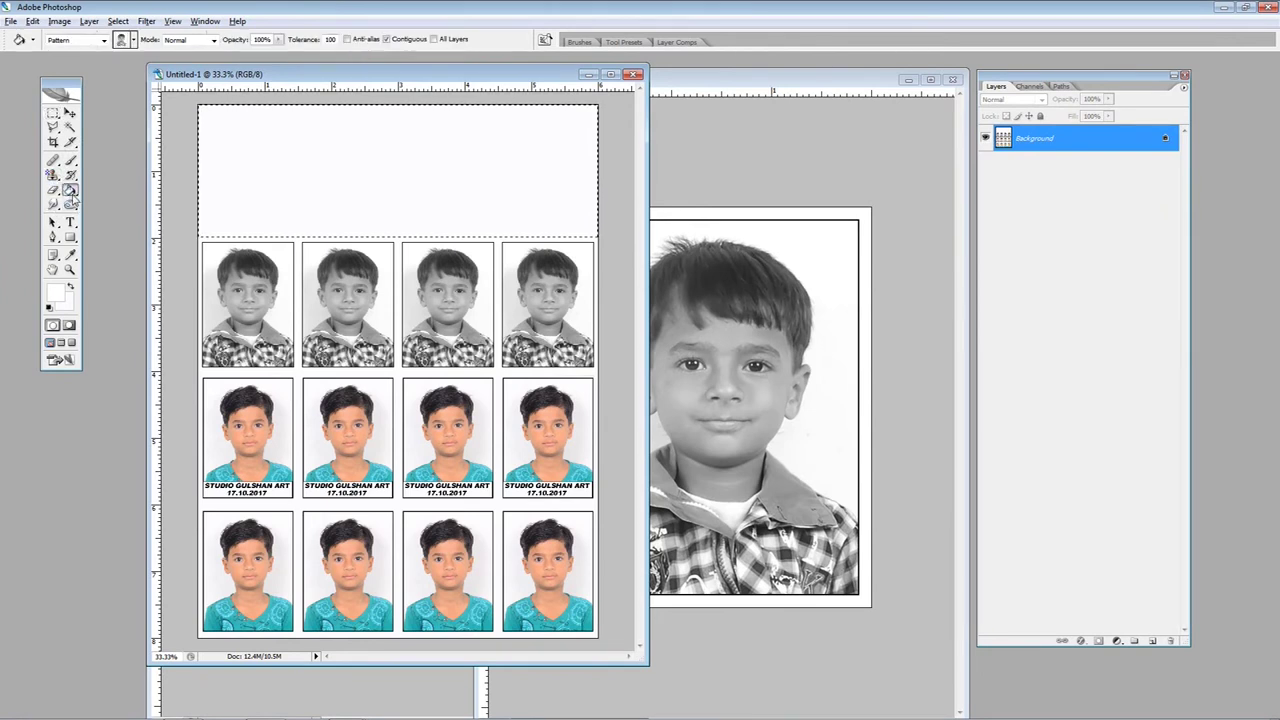
{"action": "left_click", "coordinate": [87, 45]}
{"action": "left_click", "coordinate": [87, 45]}
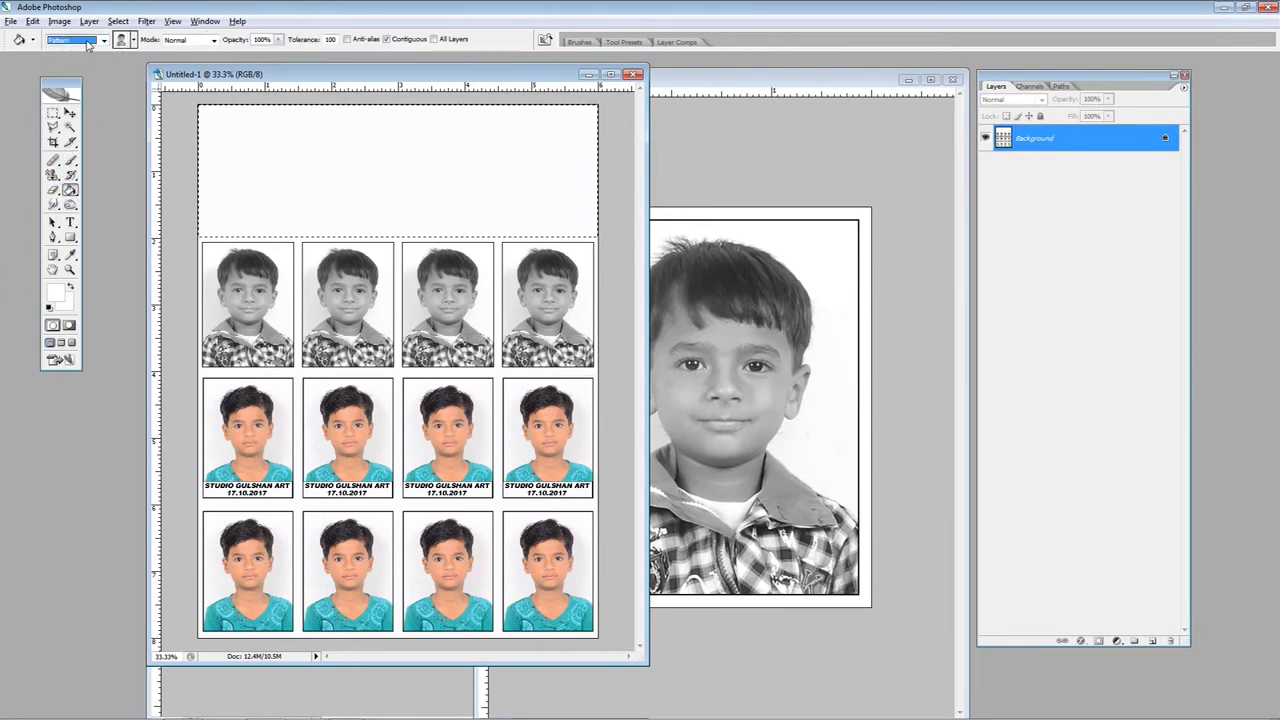
{"action": "left_click", "coordinate": [132, 41]}
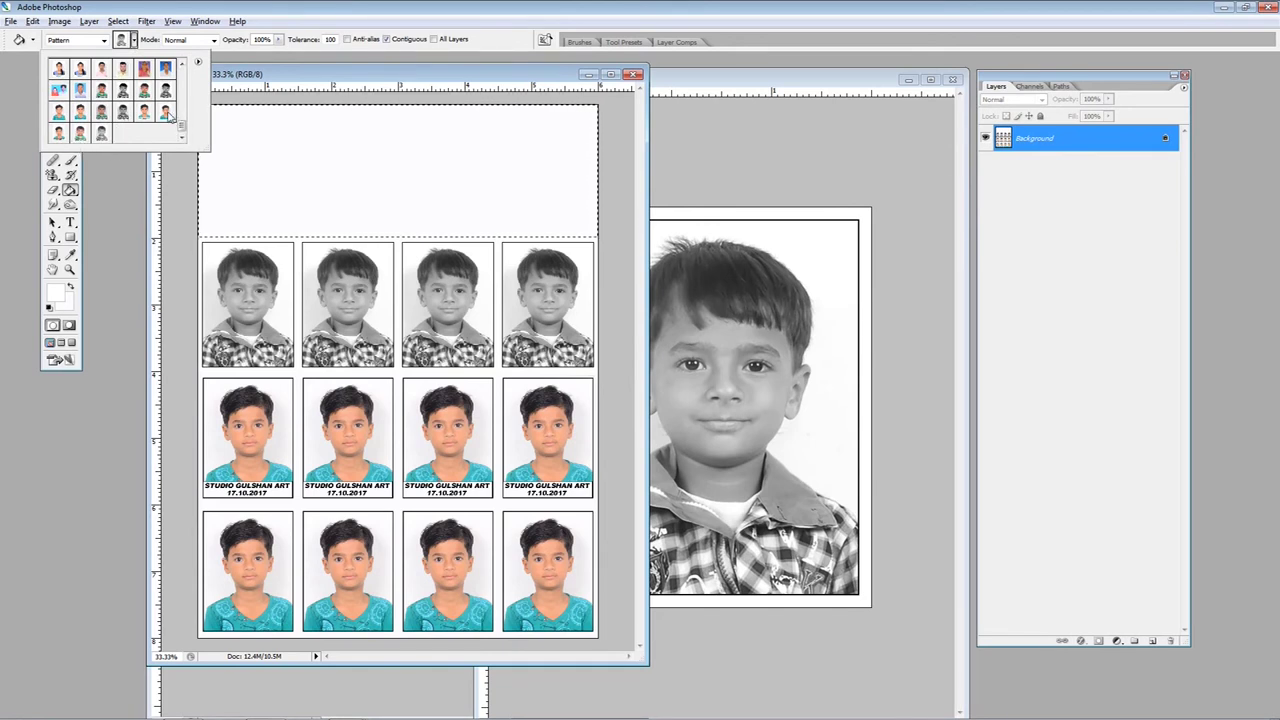
{"action": "left_click", "coordinate": [279, 165]}
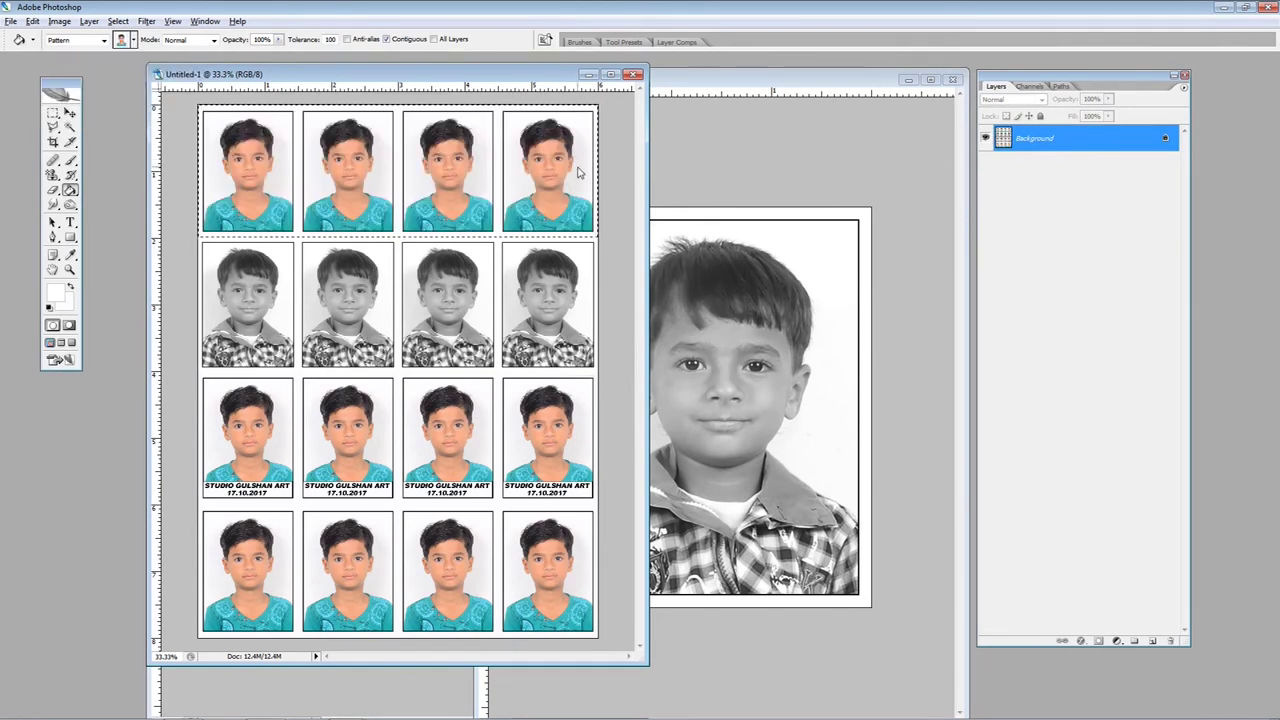
Select and clear the second row of photos and fill it with the captioned STUDIO GULSHAN ART pattern using the Paint Bucket
{"action": "left_click", "coordinate": [53, 113]}
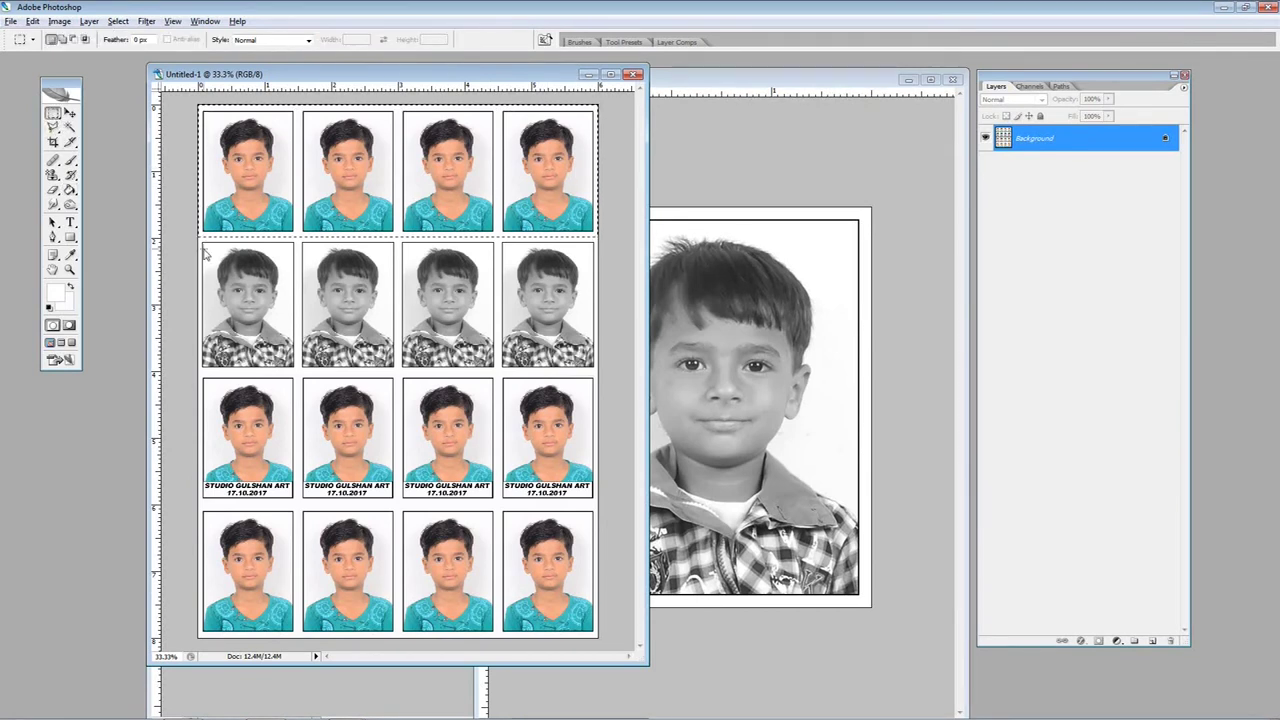
{"action": "left_click_drag", "start_coordinate": [200, 239], "coordinate": [597, 369]}
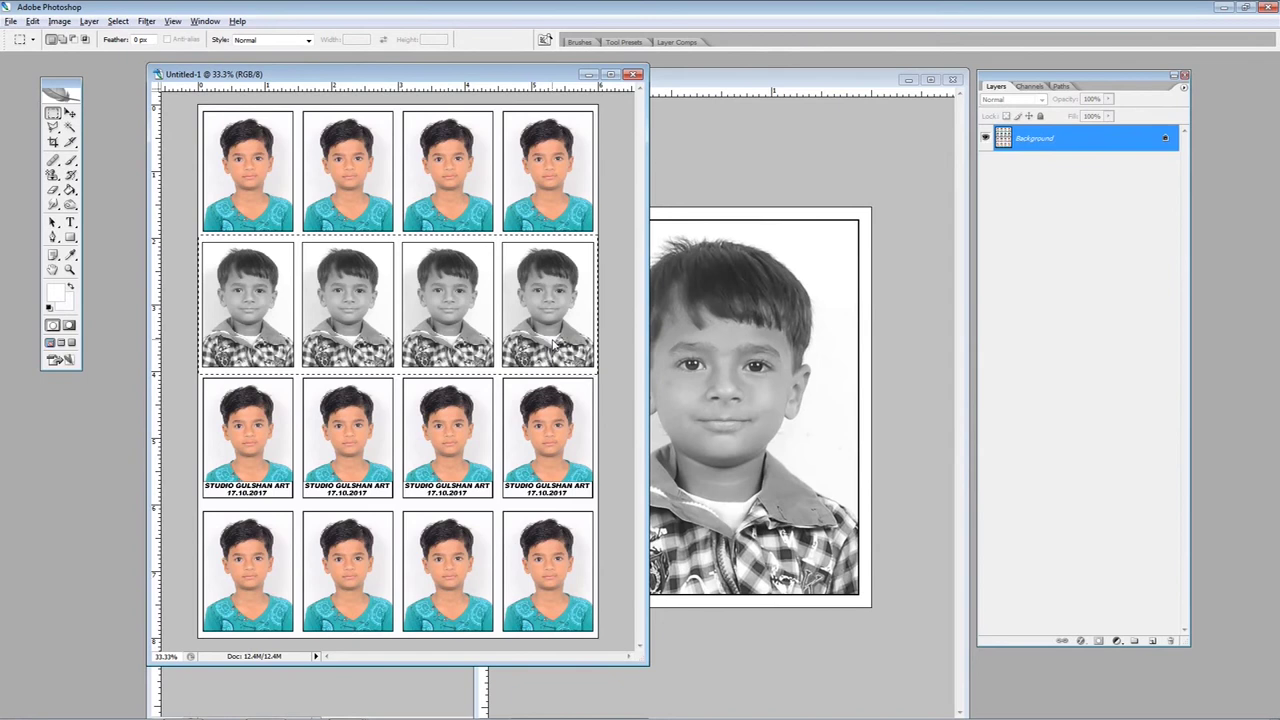
{"action": "key", "text": "Delete"}
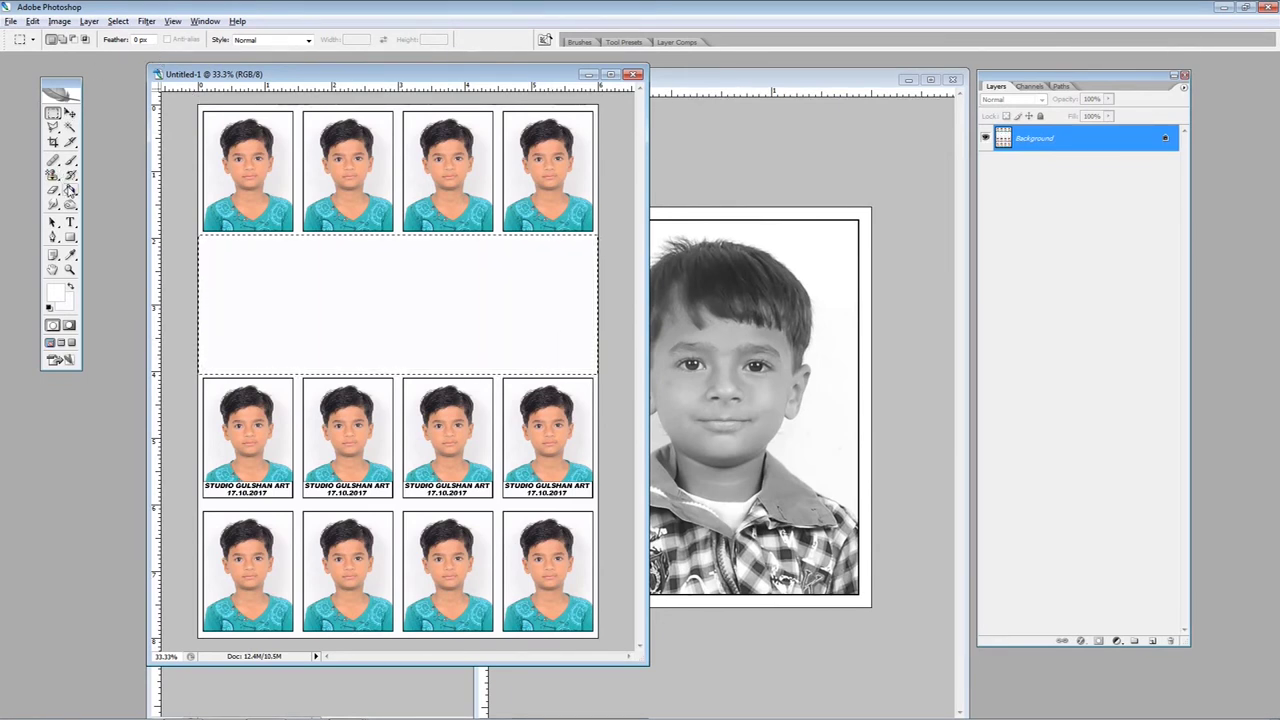
{"action": "left_click", "coordinate": [69, 190]}
{"action": "left_click", "coordinate": [133, 40]}
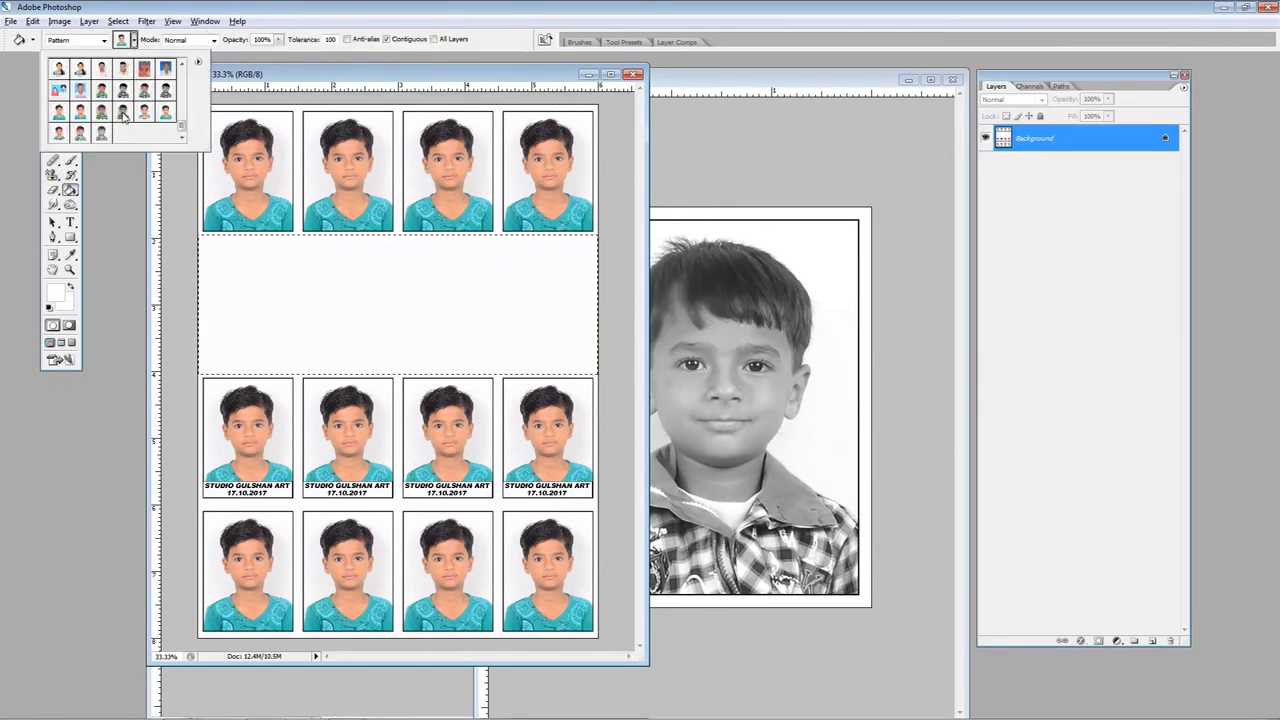
{"action": "left_click", "coordinate": [62, 134]}
{"action": "left_click", "coordinate": [278, 288]}
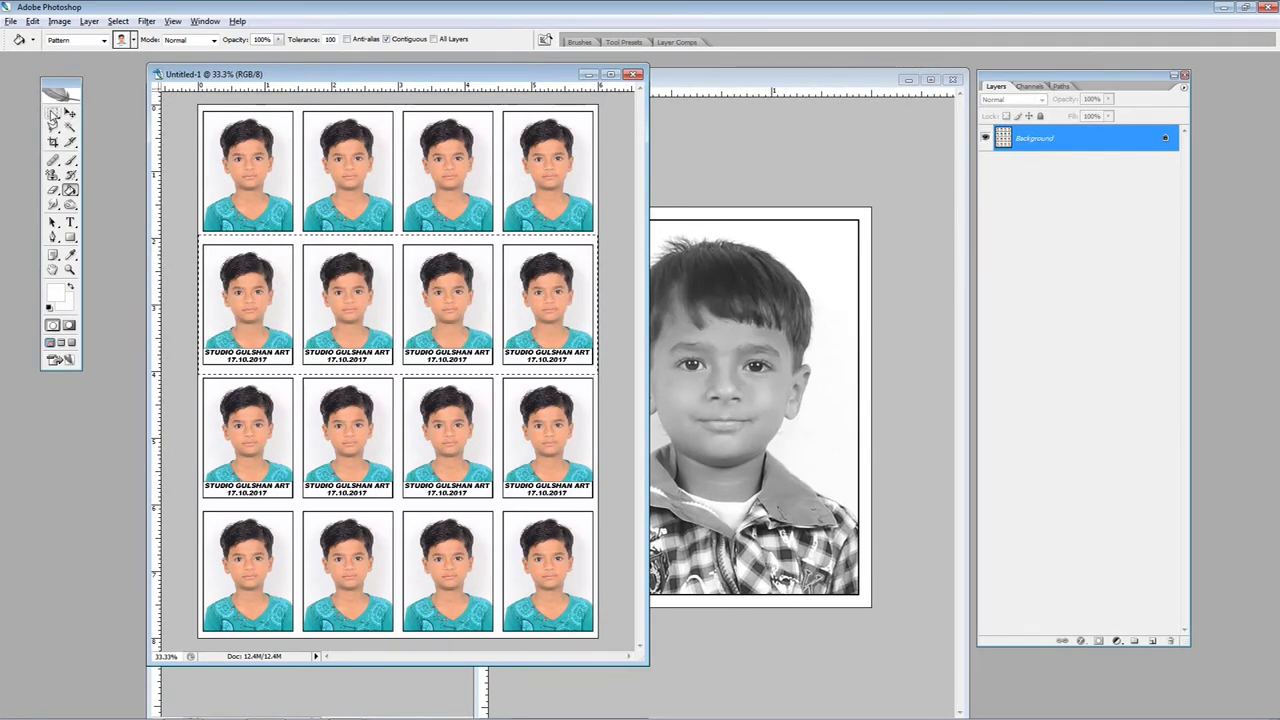
Select and clear the third row of photos and fill it with the color checkered-shirt photo pattern using the Paint Bucket
{"action": "left_click", "coordinate": [52, 113]}
{"action": "left_click", "coordinate": [215, 380]}
{"action": "left_click_drag", "start_coordinate": [683, 566], "coordinate": [672, 510]}
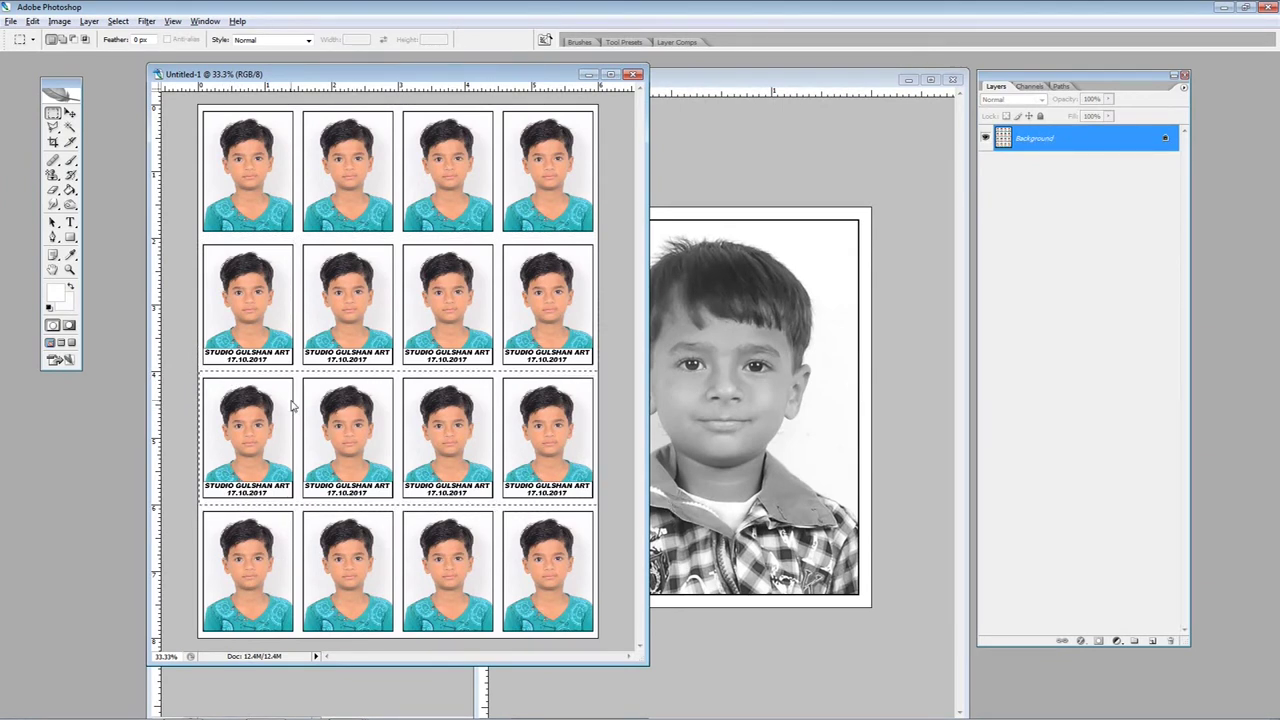
{"action": "key", "text": "Delete"}
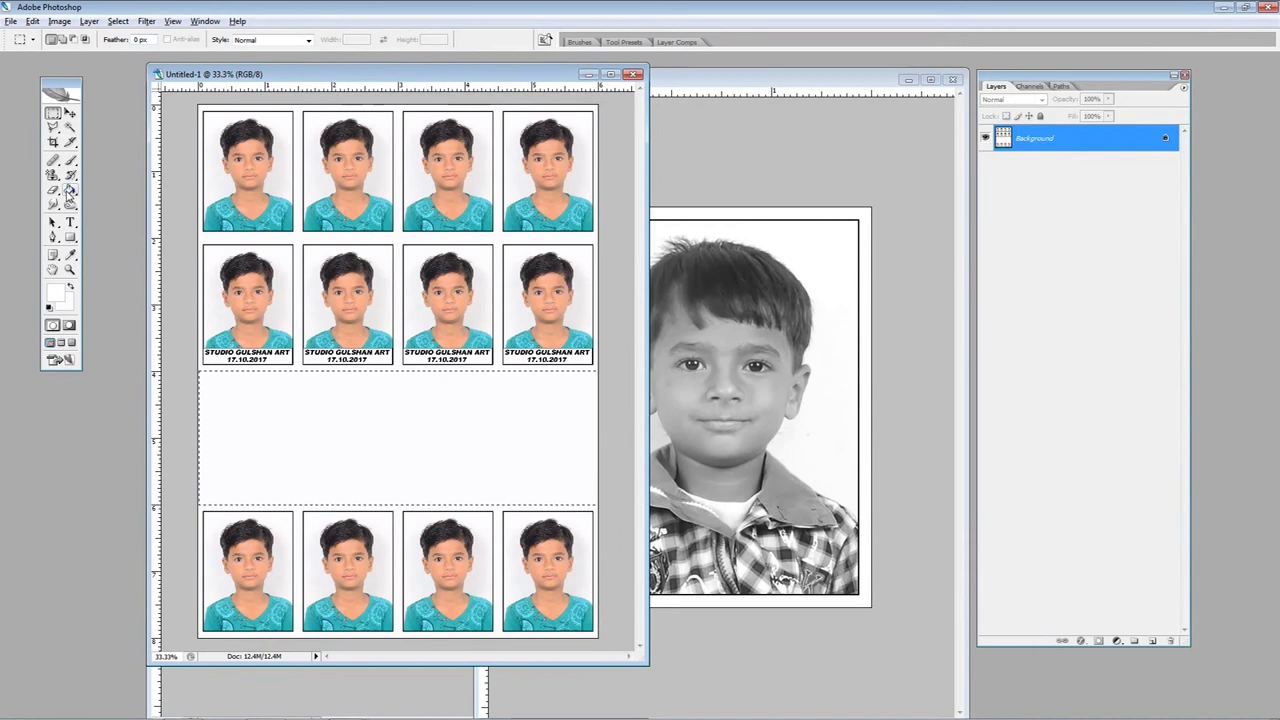
{"action": "left_click", "coordinate": [70, 190]}
{"action": "left_click", "coordinate": [130, 40]}
{"action": "left_click", "coordinate": [80, 134]}
{"action": "left_click", "coordinate": [283, 405]}
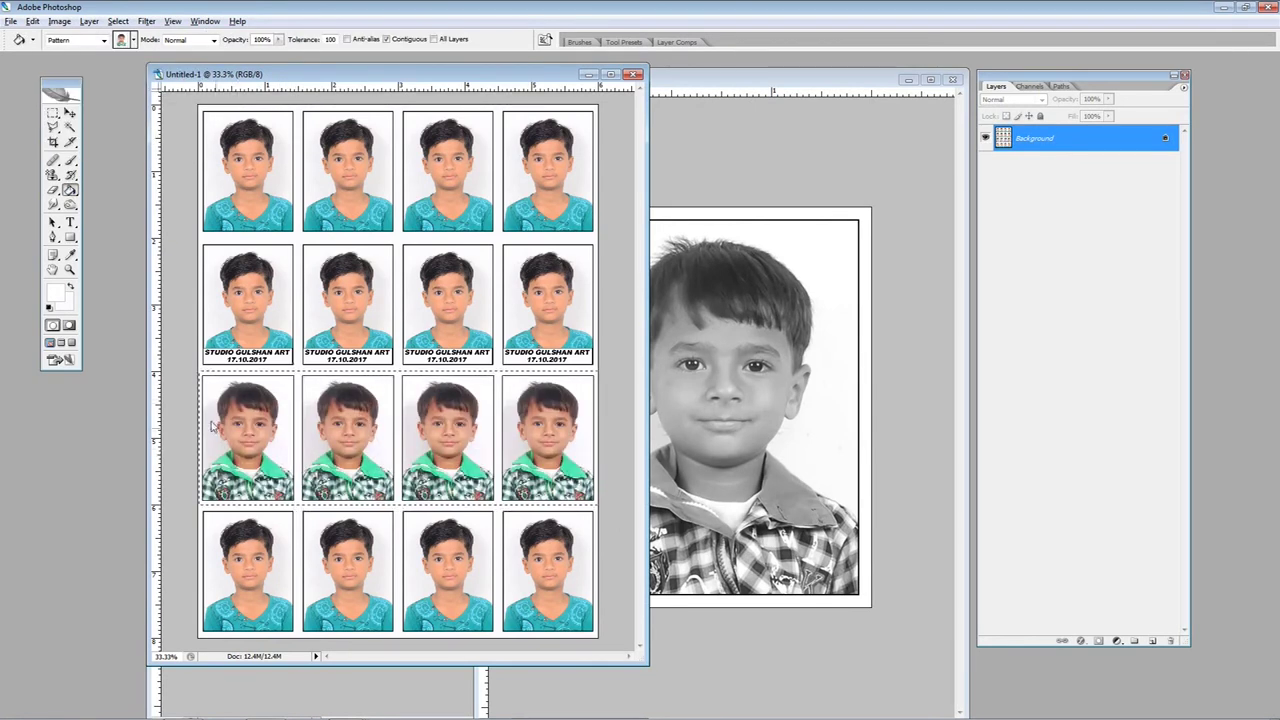
Select and clear the fourth row of photos and fill it with the grayscale checkered-shirt photo pattern using the Paint Bucket
{"action": "left_click", "coordinate": [53, 113]}
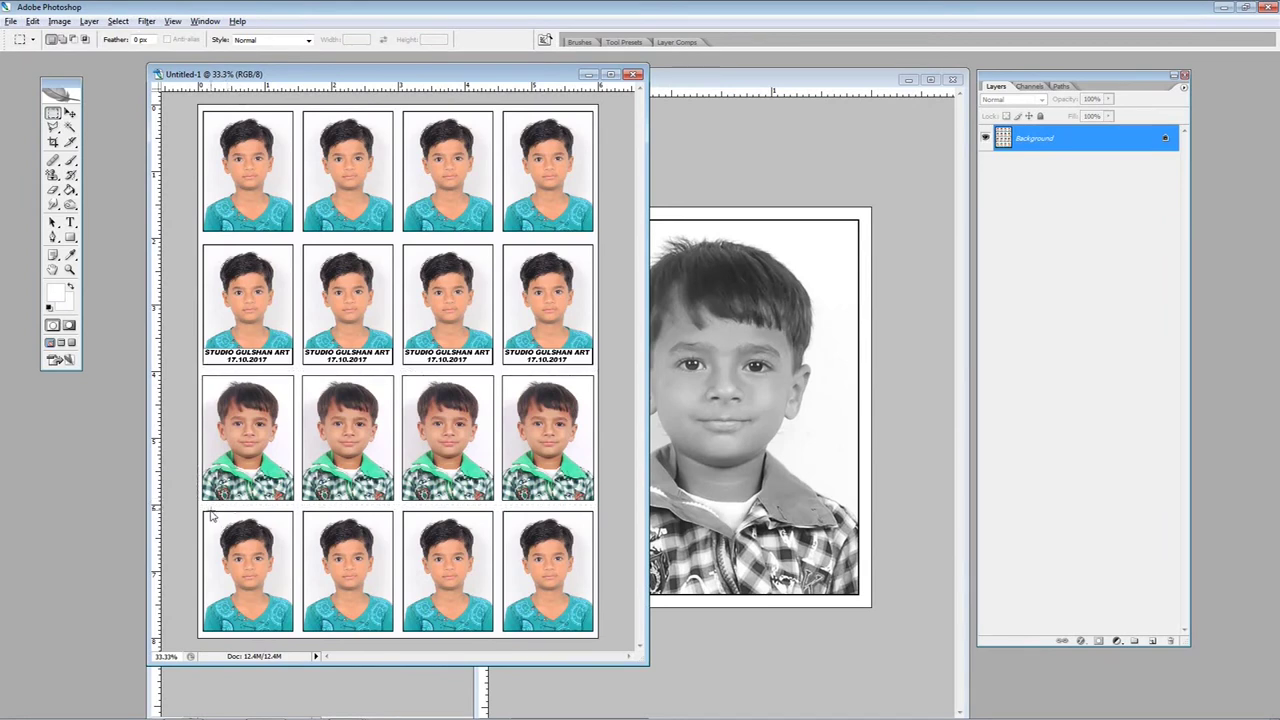
{"action": "left_click_drag", "start_coordinate": [200, 509], "coordinate": [914, 537]}
{"action": "key", "text": "Delete"}
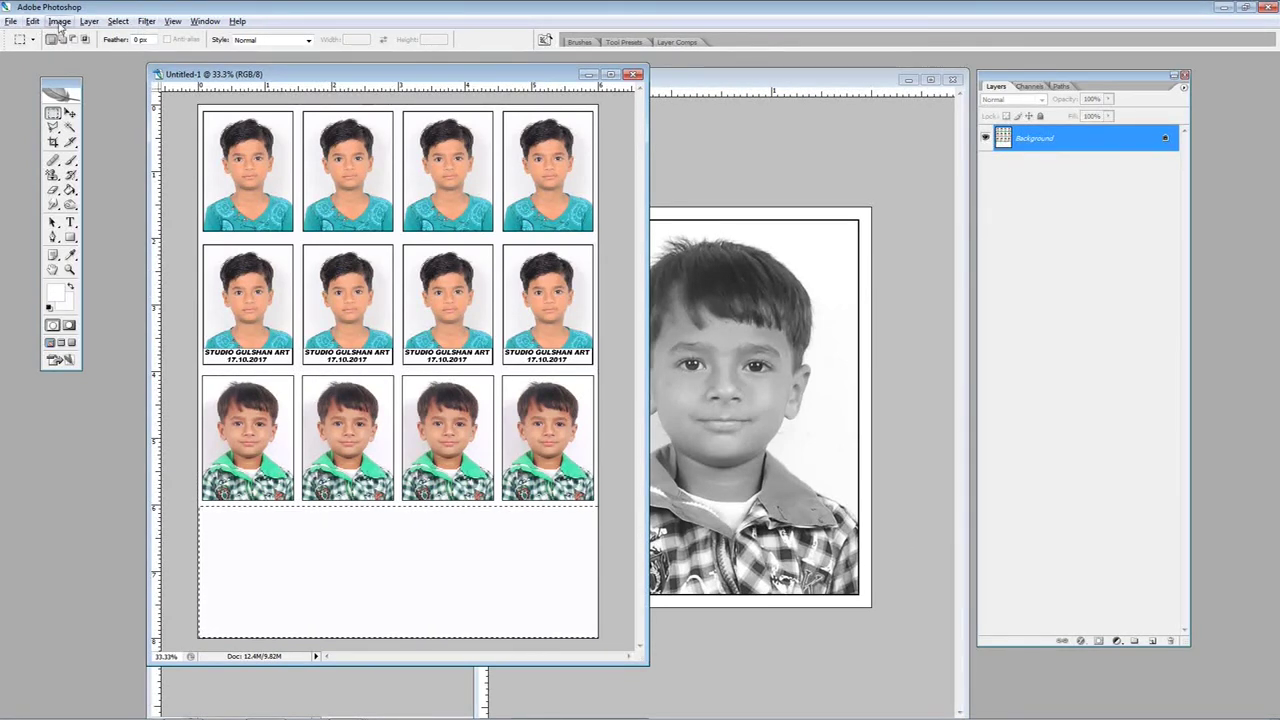
{"action": "left_click", "coordinate": [70, 189]}
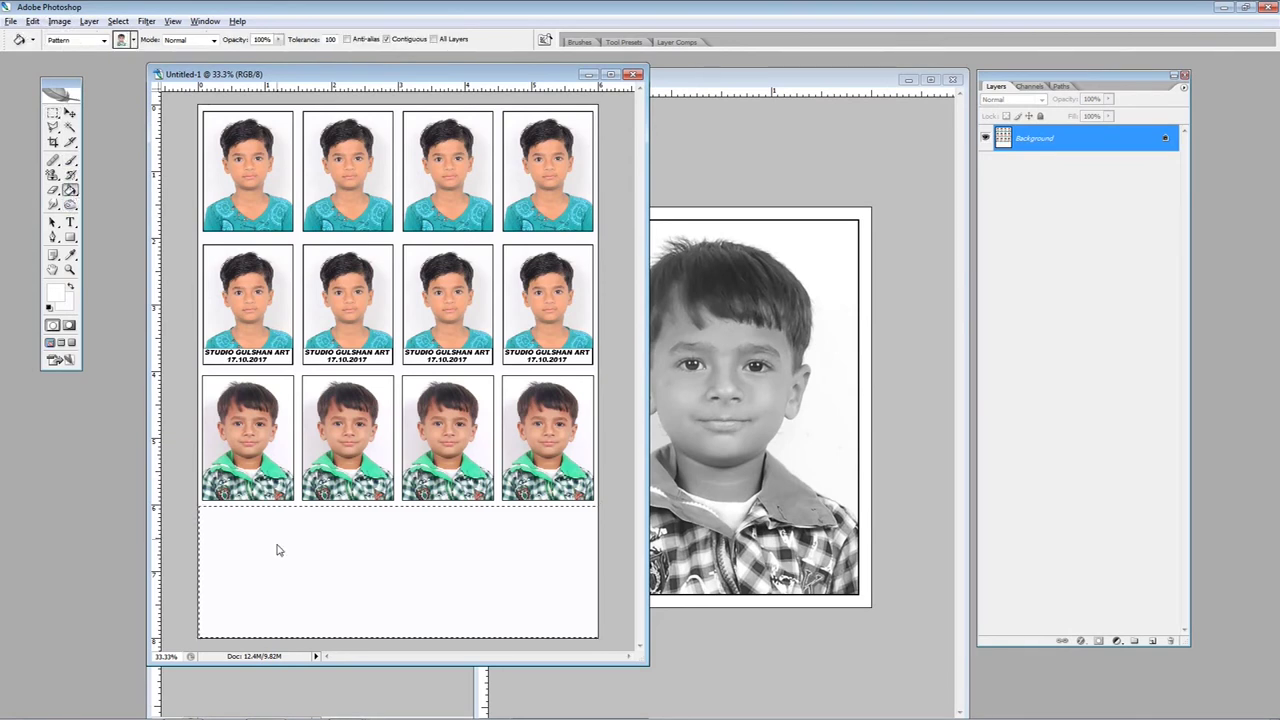
{"action": "left_click", "coordinate": [133, 40]}
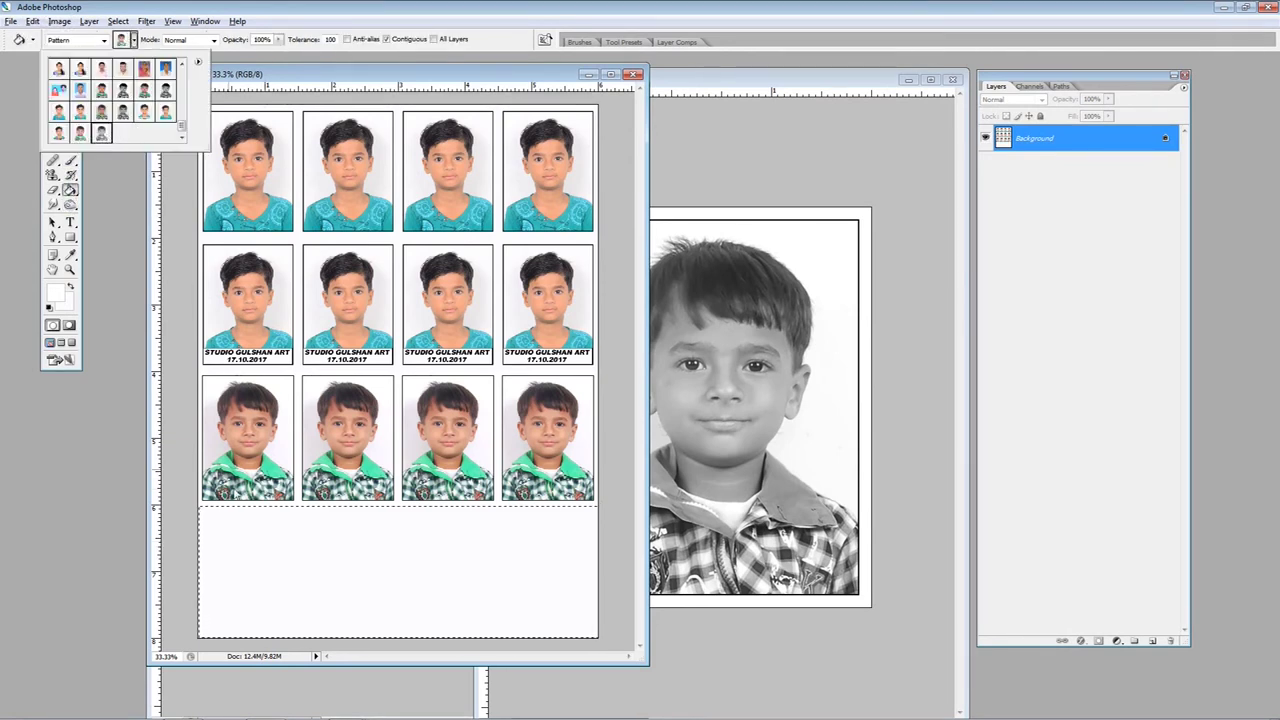
{"action": "left_click", "coordinate": [265, 545]}
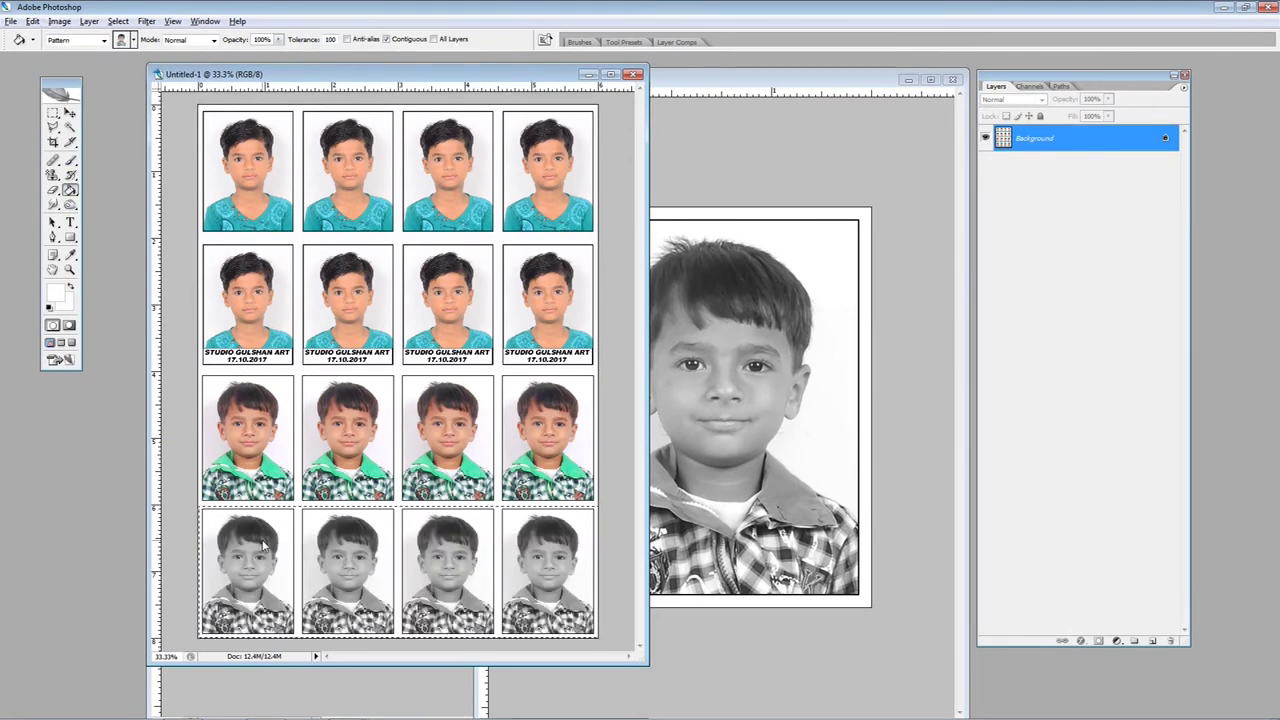
Deselect the fourth row, switch to the Move tool, and slightly reposition the Untitled-1 document window
{"action": "key", "text": "ctrl+s"}
{"action": "left_click", "coordinate": [1240, 555]}
{"action": "left_click", "coordinate": [70, 113]}
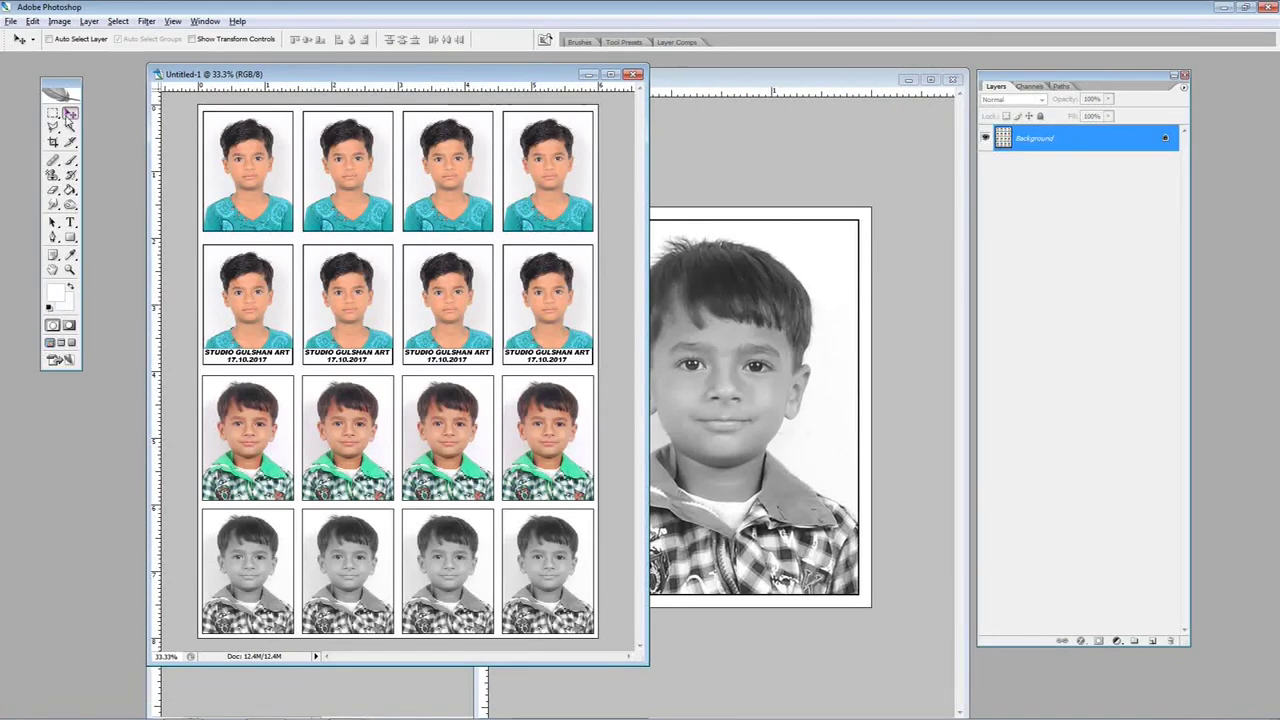
{"action": "left_click_drag", "start_coordinate": [218, 77], "coordinate": [232, 78]}
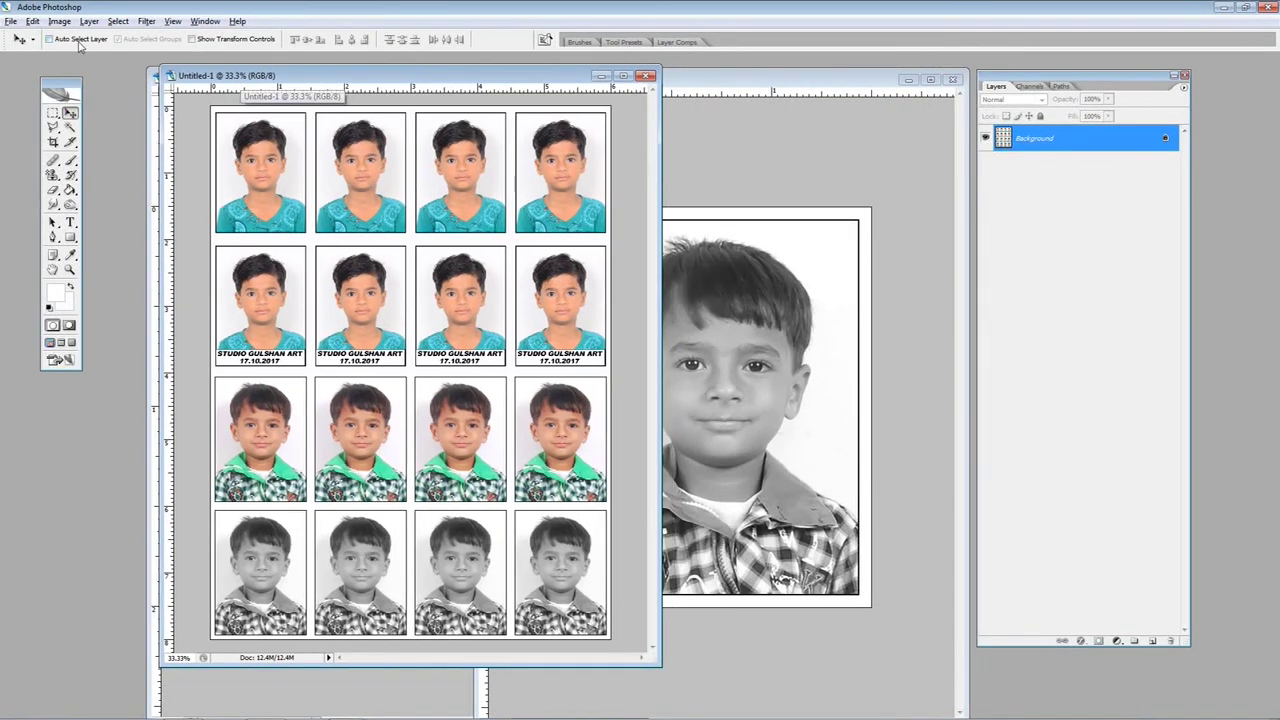
Fill the whole photo sheet with the uncaptioned teal-shirt photo pattern using the Fill command
{"action": "left_click", "coordinate": [34, 22]}
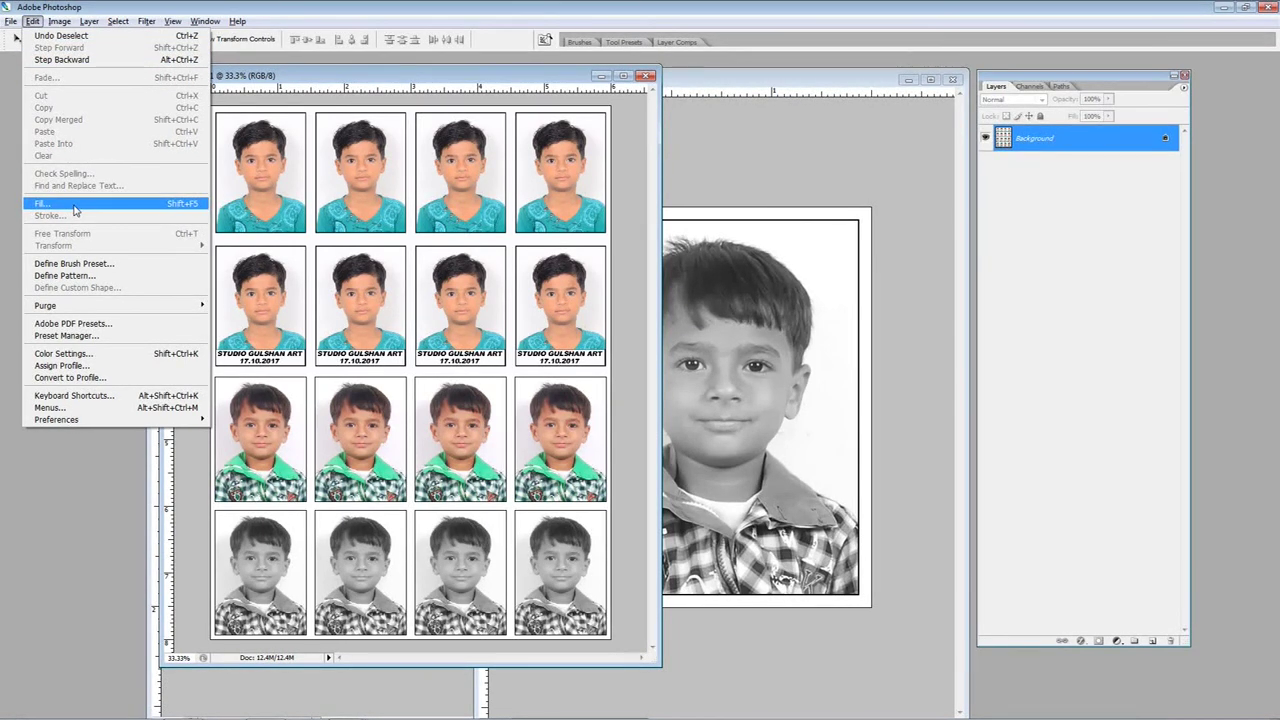
{"action": "left_click", "coordinate": [200, 204]}
{"action": "left_click_drag", "start_coordinate": [308, 223], "coordinate": [831, 174]}
{"action": "left_click", "coordinate": [840, 232]}
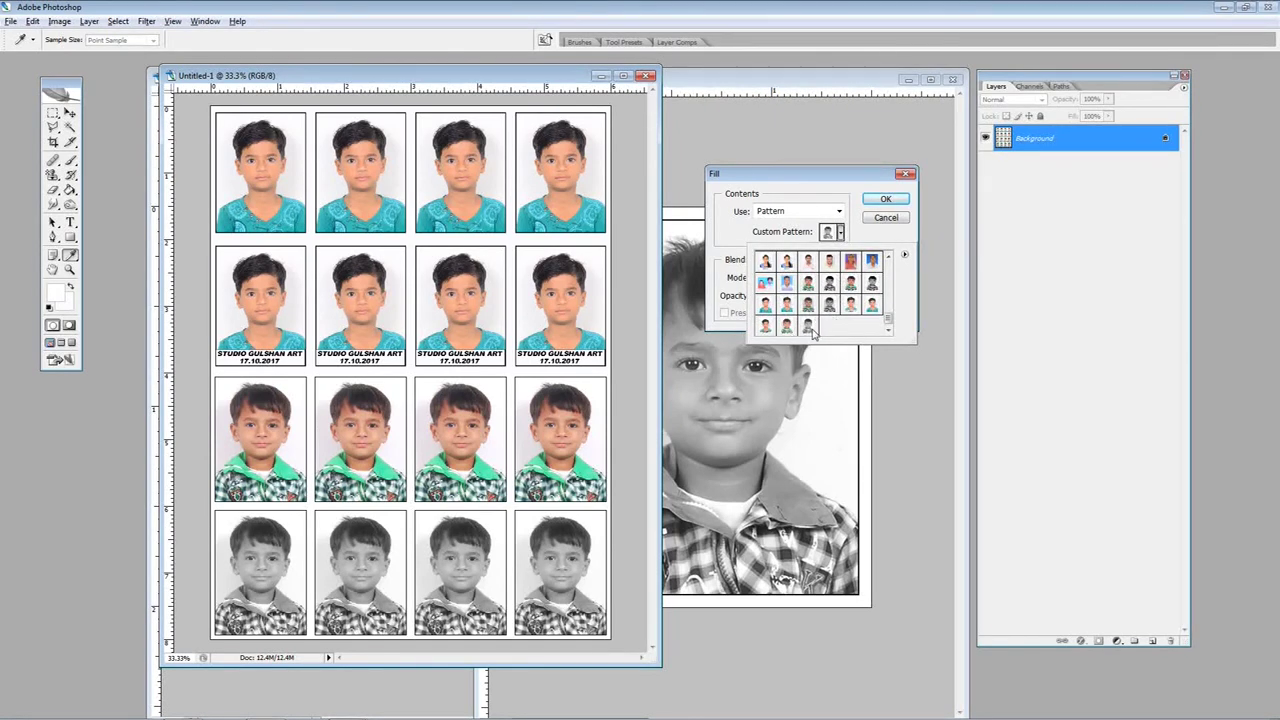
{"action": "left_click", "coordinate": [874, 306]}
{"action": "left_click", "coordinate": [885, 205]}
{"action": "left_click", "coordinate": [885, 200]}
{"action": "key", "text": "v"}
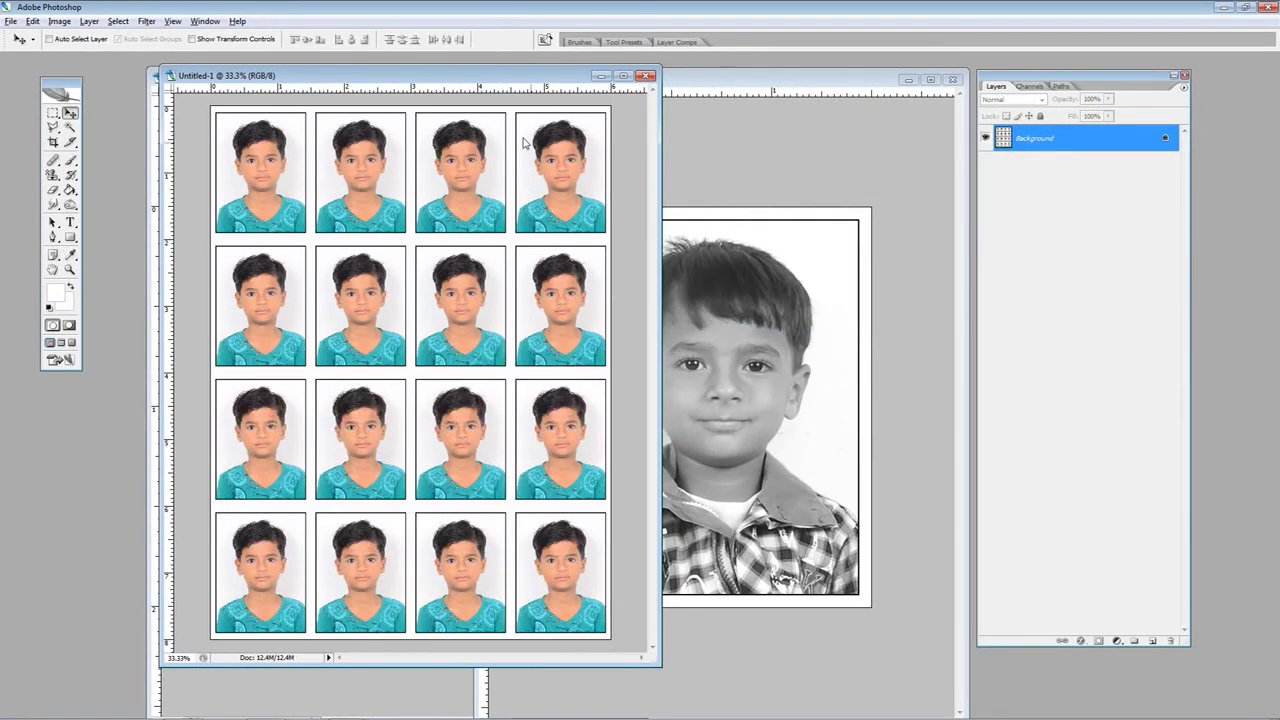
Select the second row of photos and fill it with the captioned STUDIO GULSHAN ART pattern using the Fill command
{"action": "left_click", "coordinate": [53, 113]}
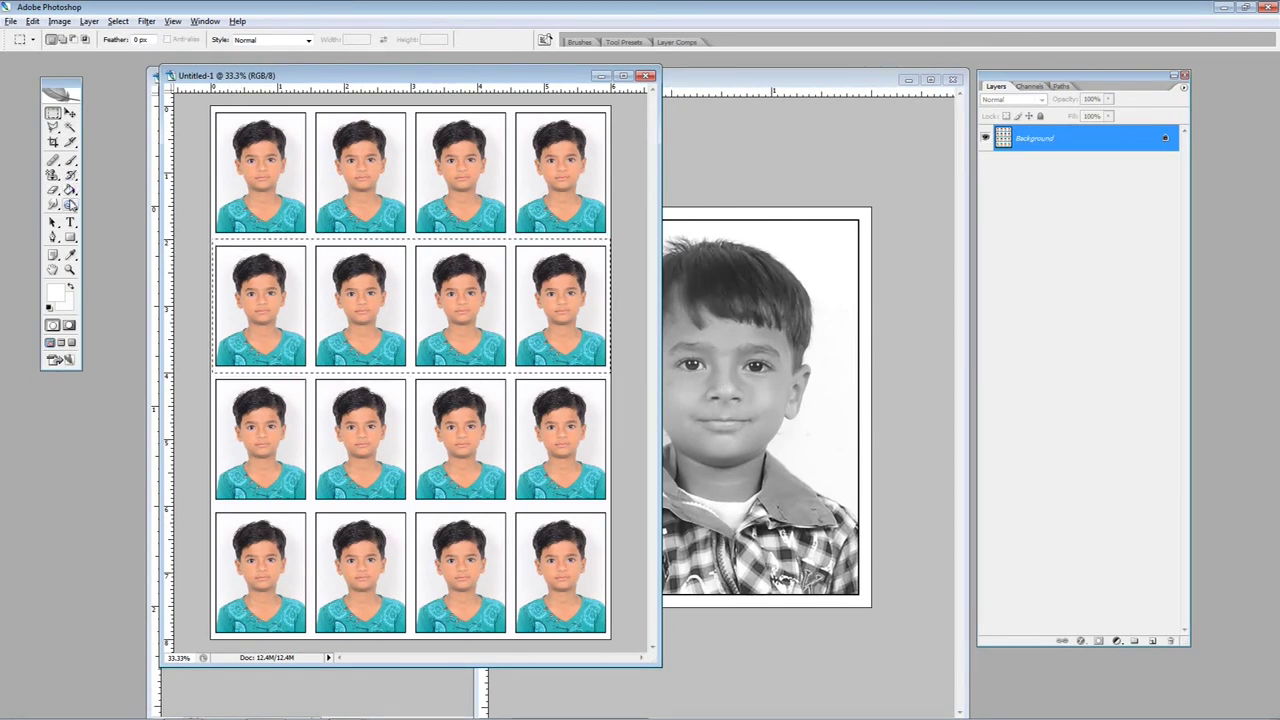
{"action": "left_click", "coordinate": [32, 21]}
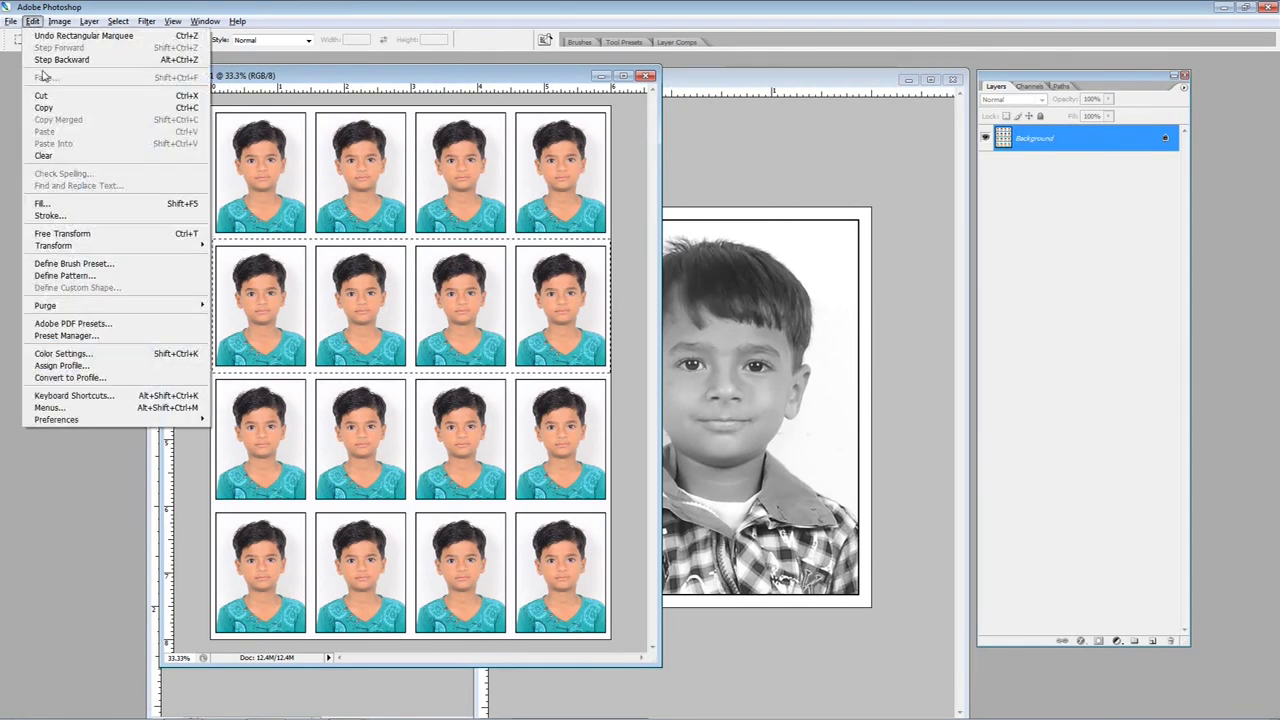
{"action": "left_click", "coordinate": [45, 206]}
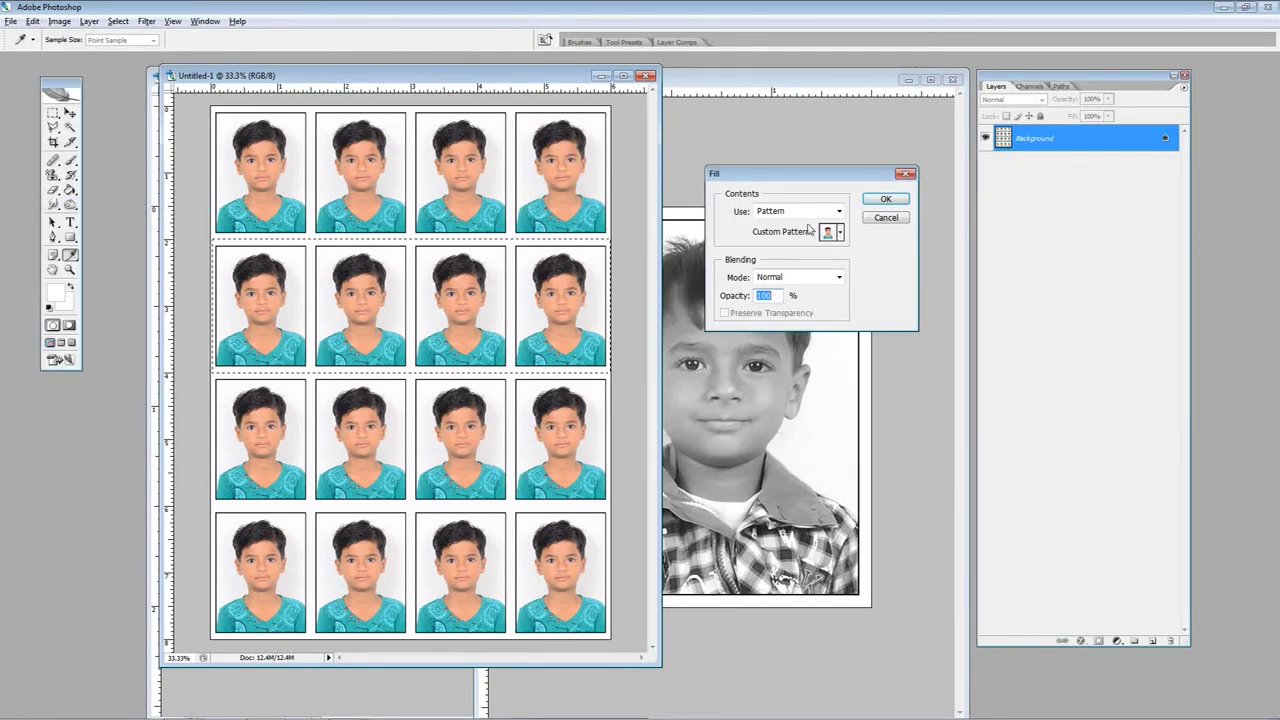
{"action": "left_click", "coordinate": [840, 232]}
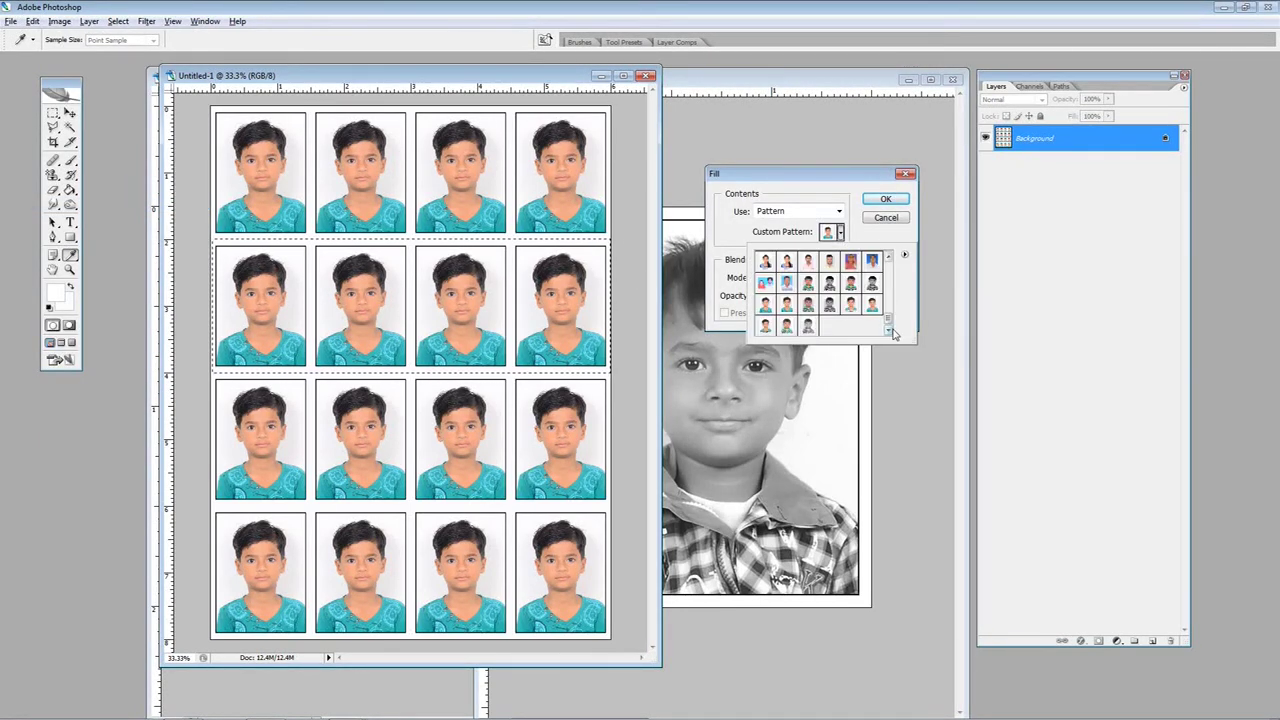
{"action": "left_click", "coordinate": [784, 328]}
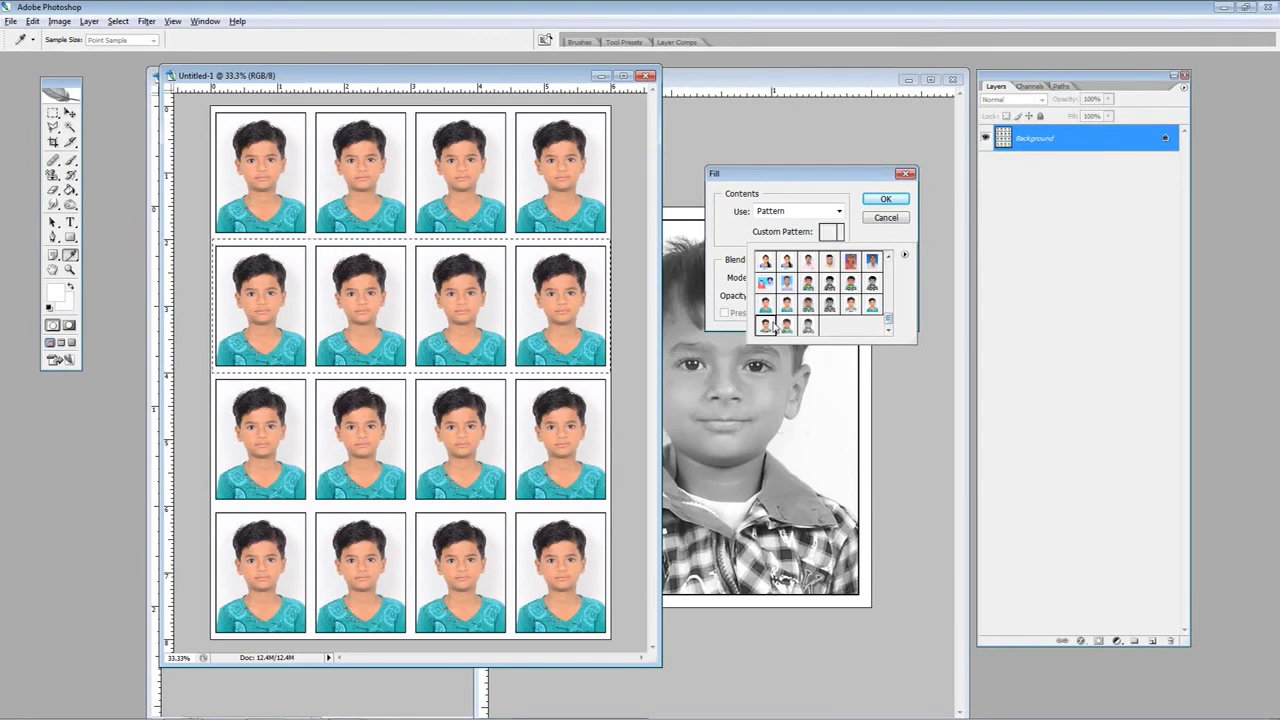
{"action": "left_click", "coordinate": [886, 200]}
{"action": "left_click", "coordinate": [886, 200]}
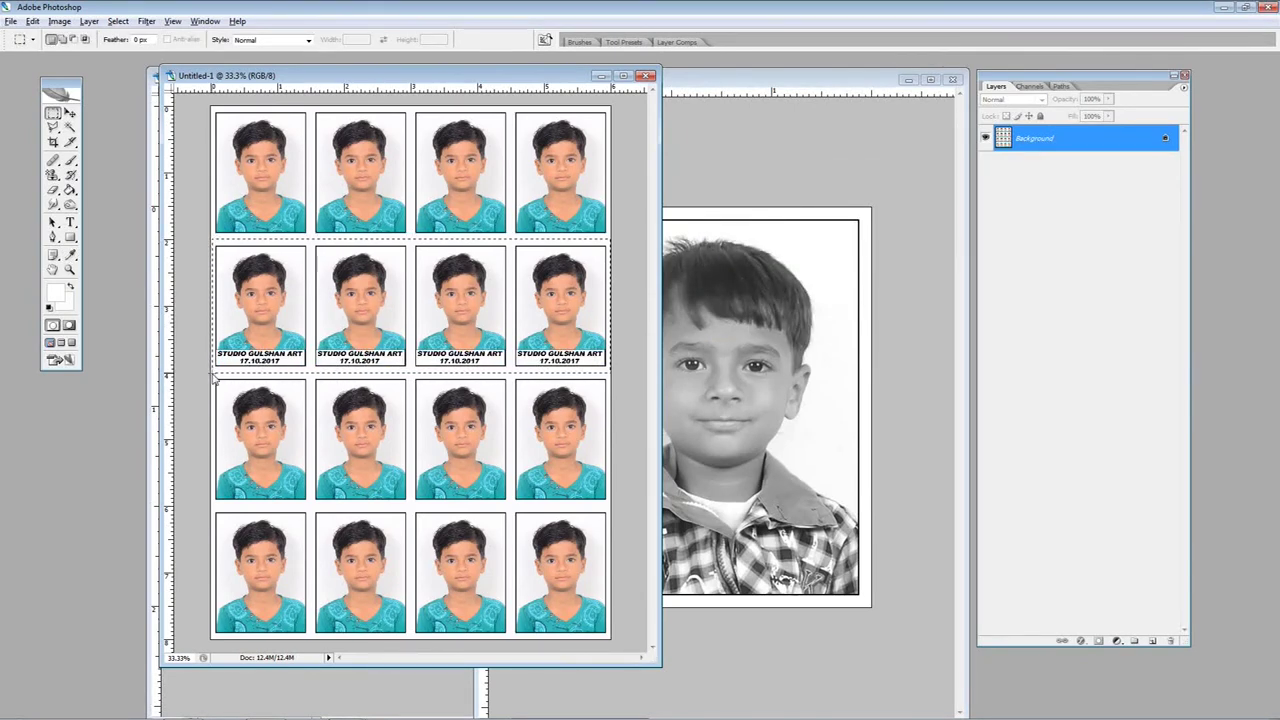
Select the third row of photos, fill it with the color checkered-shirt photo pattern using the Fill command, and deselect
{"action": "left_click_drag", "start_coordinate": [213, 376], "coordinate": [611, 506]}
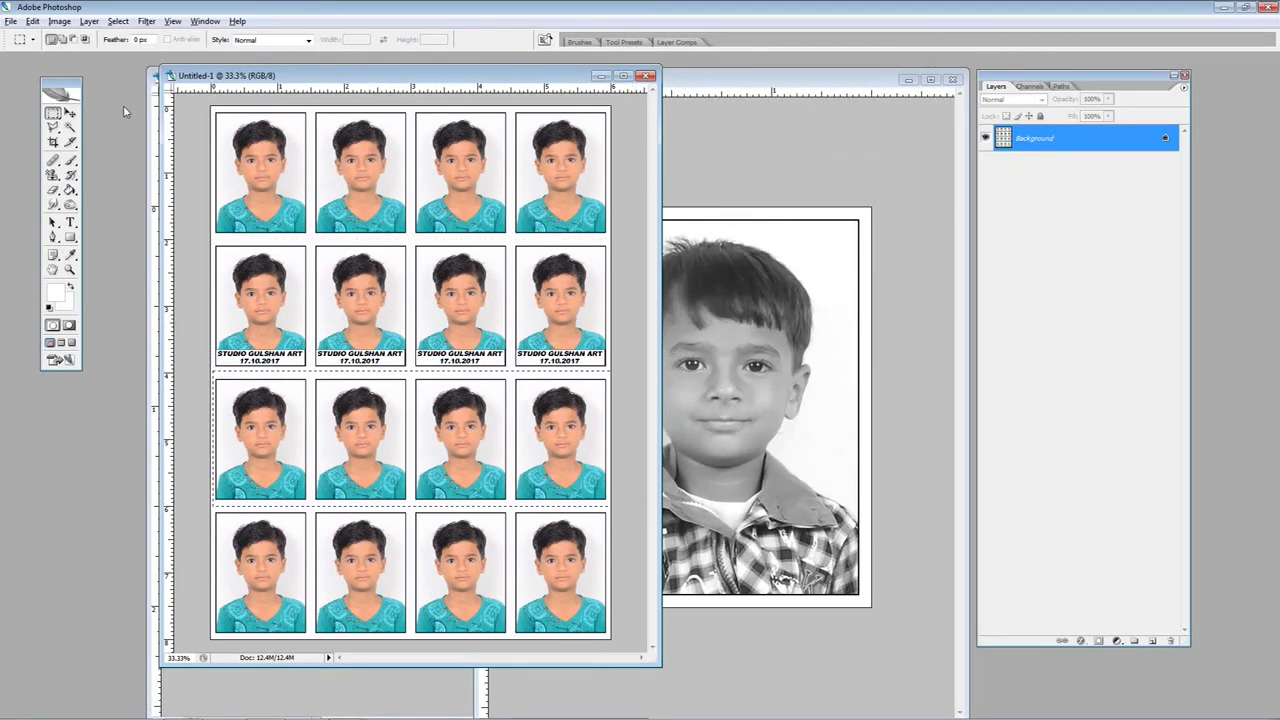
{"action": "left_click", "coordinate": [33, 21]}
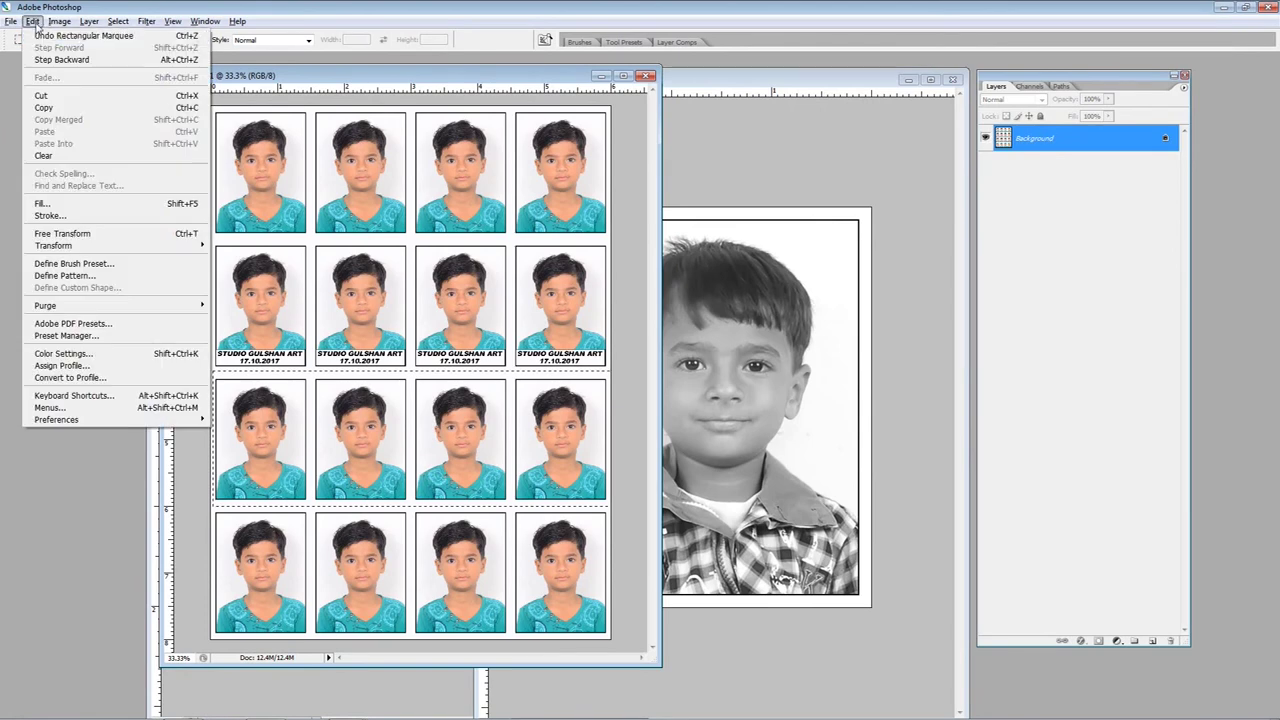
{"action": "left_click", "coordinate": [80, 203]}
{"action": "left_click", "coordinate": [830, 232]}
{"action": "left_click", "coordinate": [786, 326]}
{"action": "left_click", "coordinate": [885, 199]}
{"action": "key", "text": "m"}
{"action": "key", "text": "ctrl+d"}
Select the fourth row of photos and fill it with the grayscale checkered-shirt photo pattern using the Fill command
{"action": "left_click_drag", "start_coordinate": [210, 510], "coordinate": [828, 645]}
{"action": "left_click", "coordinate": [33, 21]}
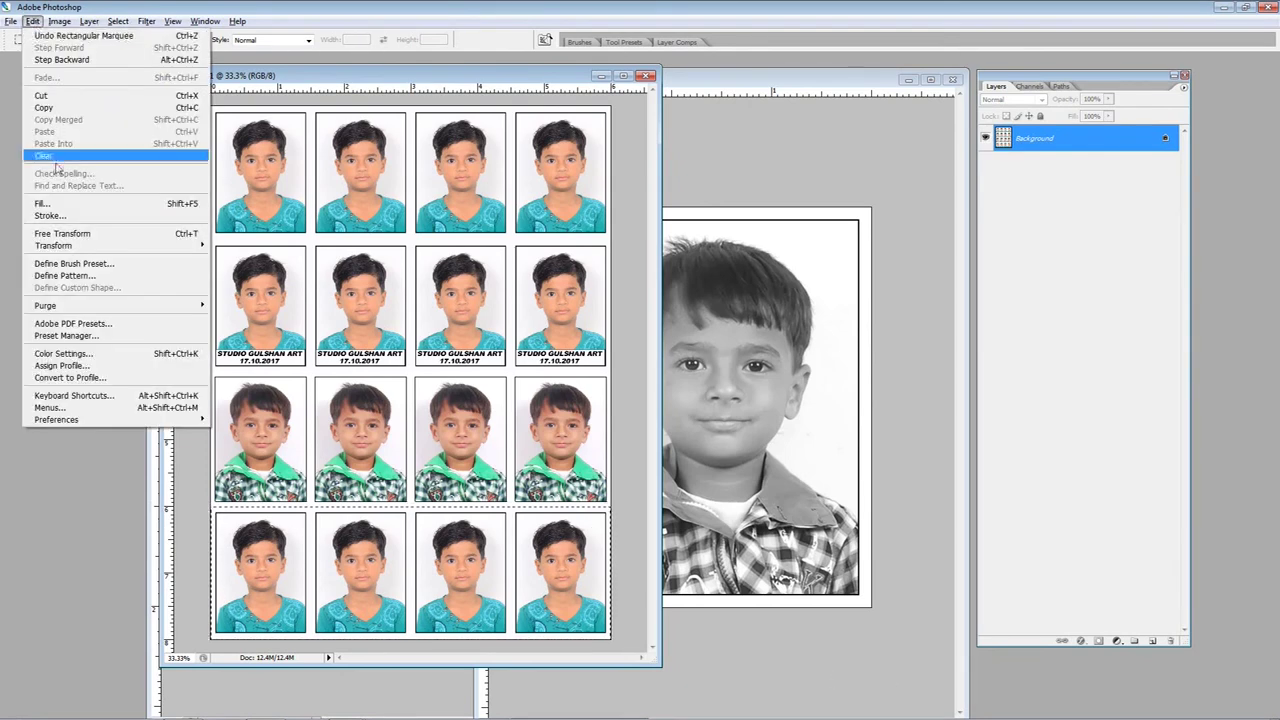
{"action": "left_click", "coordinate": [42, 203]}
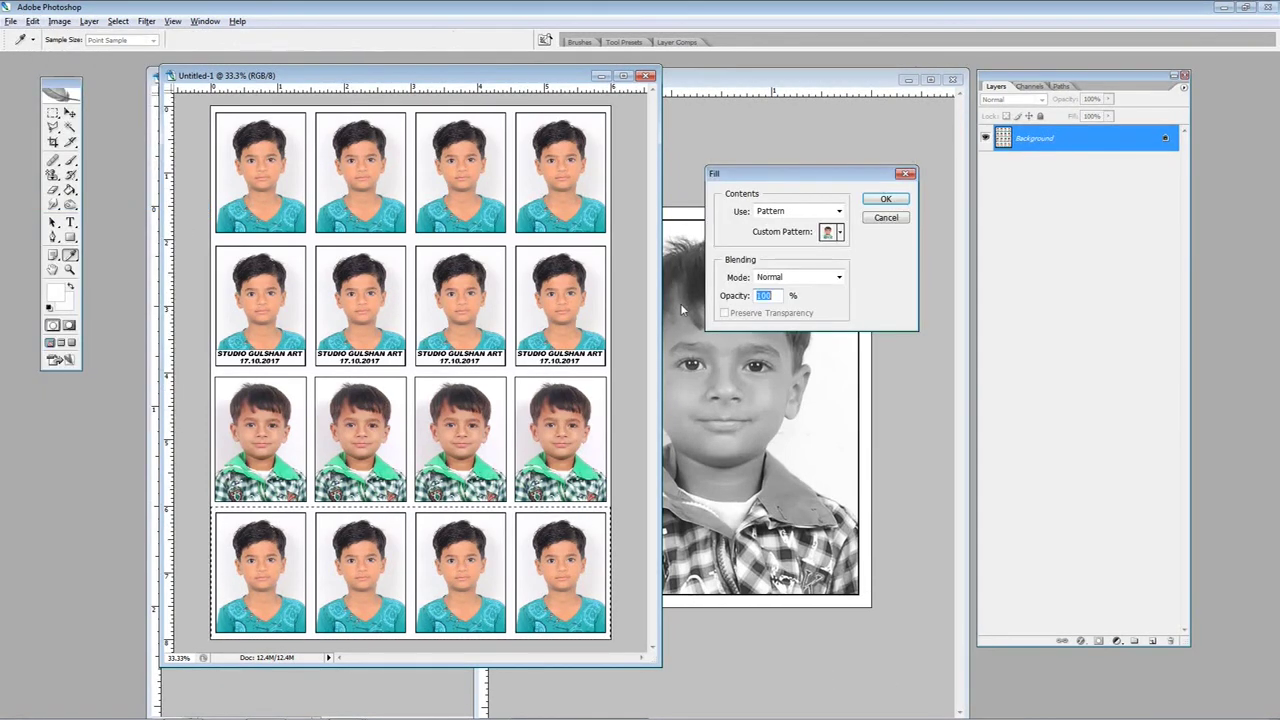
{"action": "left_click", "coordinate": [839, 232]}
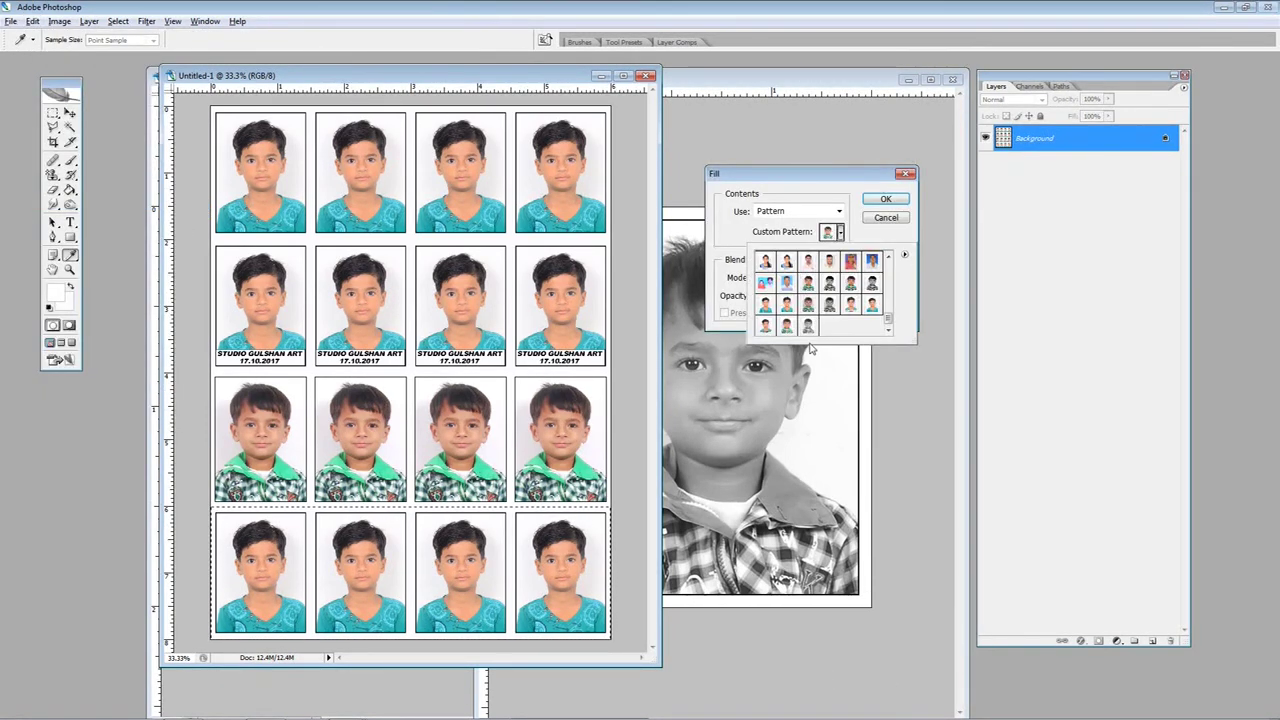
{"action": "left_click", "coordinate": [885, 199]}
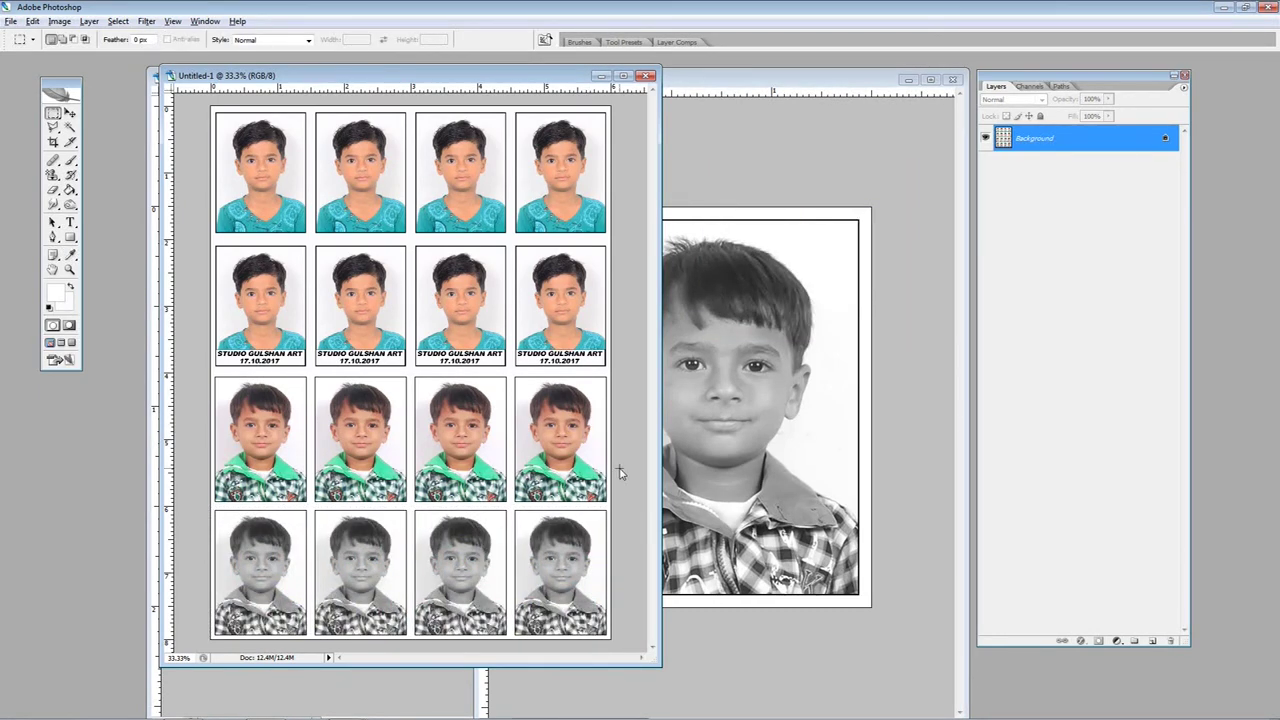